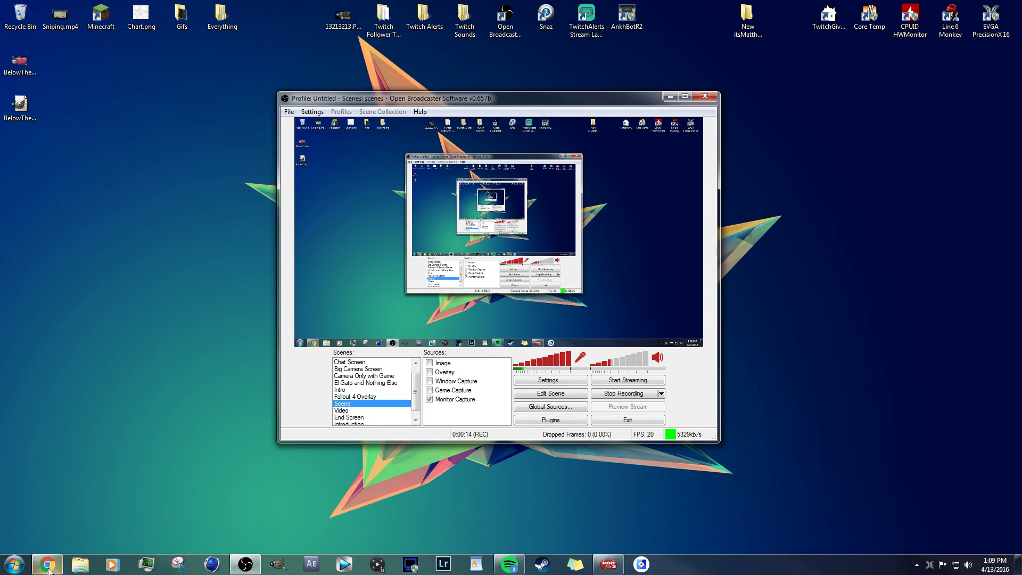
# Step: Switch to Chrome and view the OBS download page, followed by the Stream Settings Estimator page
pyautogui.click(66, 515)
pyautogui.click(116, 6)
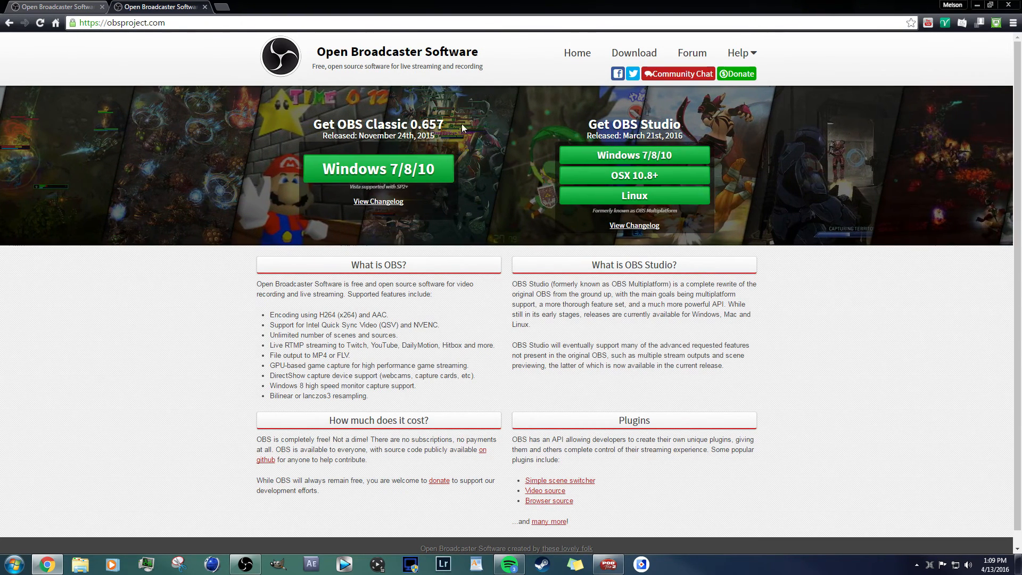
pyautogui.click(48, 5)
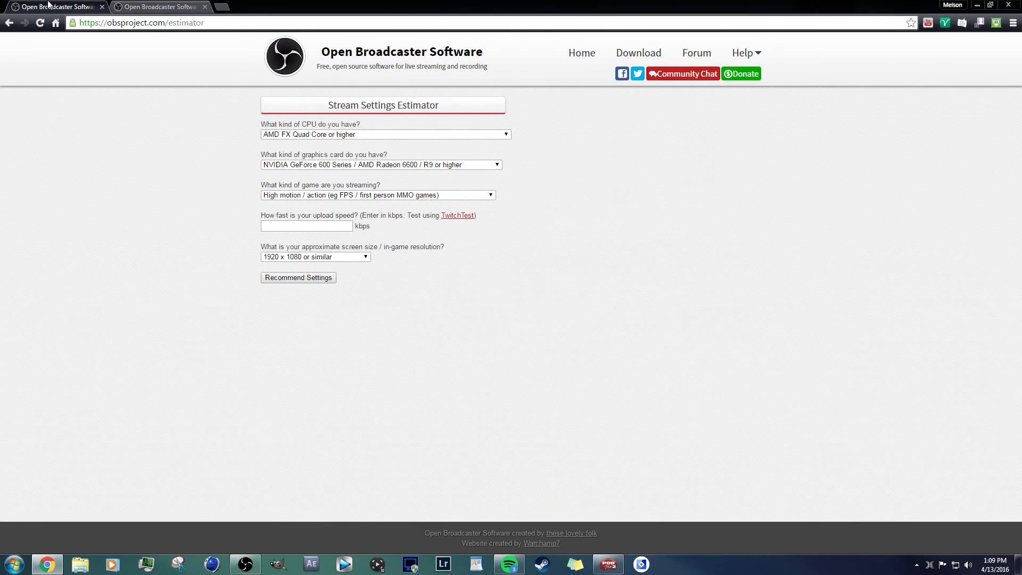
# Step: Switch to Open Broadcaster Software, open its Encoding settings and check the description of the maximum bitrate
pyautogui.click(245, 564)
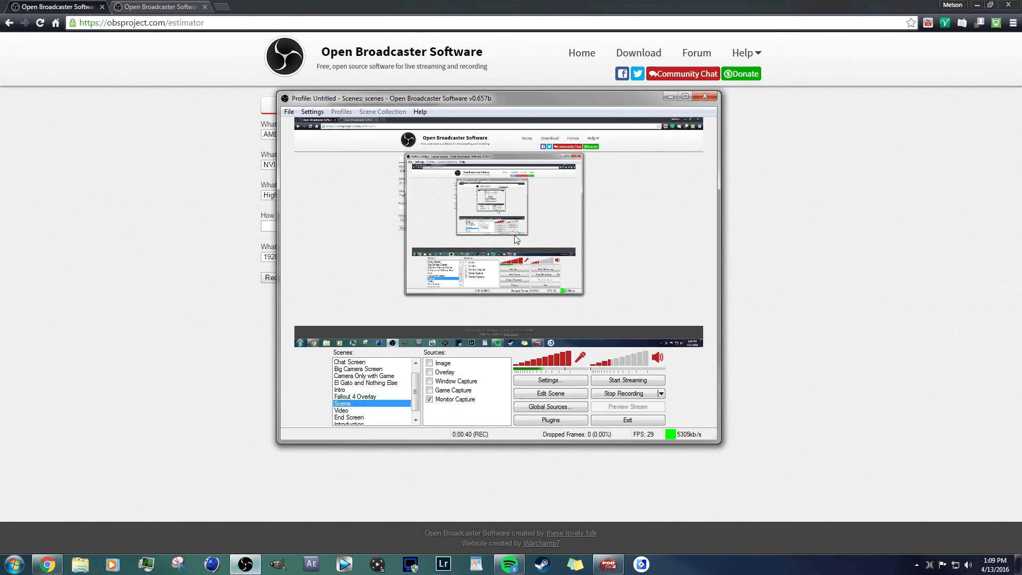
pyautogui.click(977, 5)
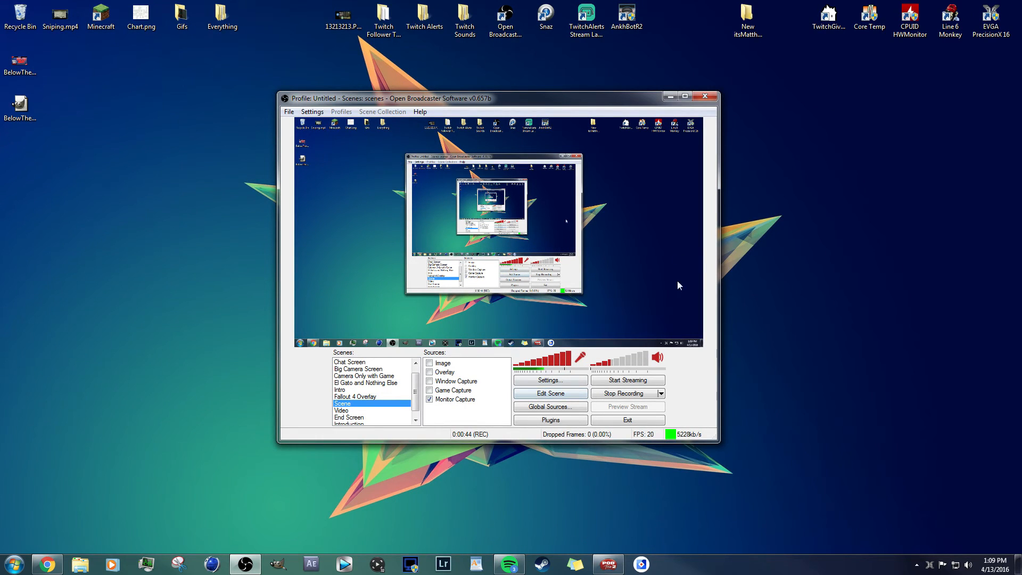
pyautogui.click(559, 382)
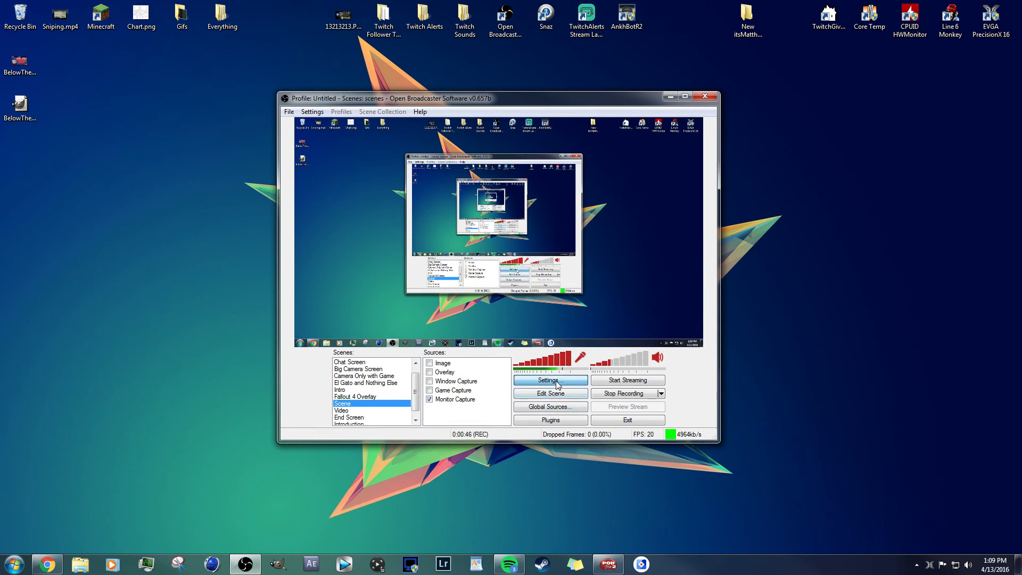
pyautogui.click(307, 122)
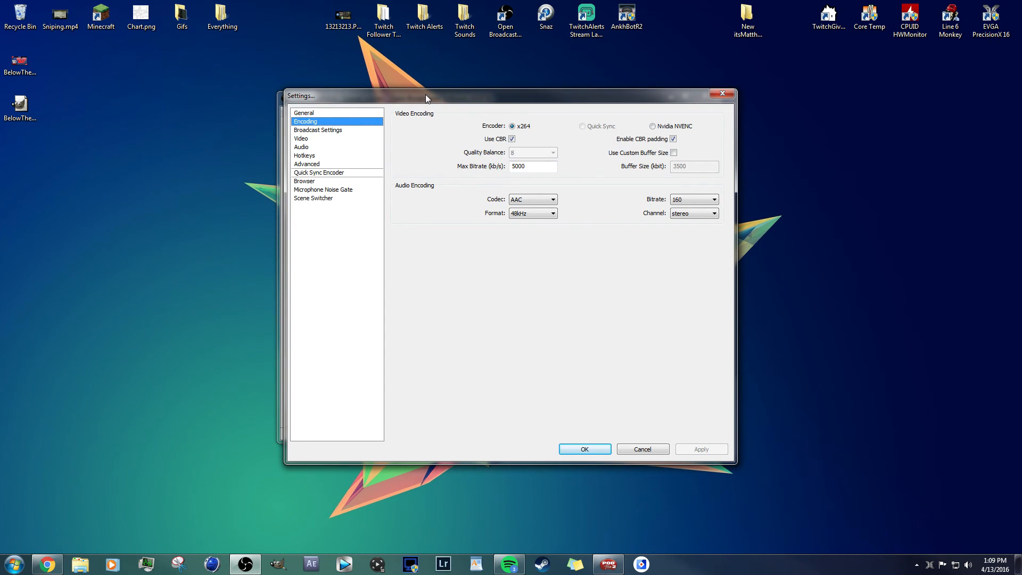
pyautogui.moveTo(421, 96); pyautogui.dragTo(388, 89)
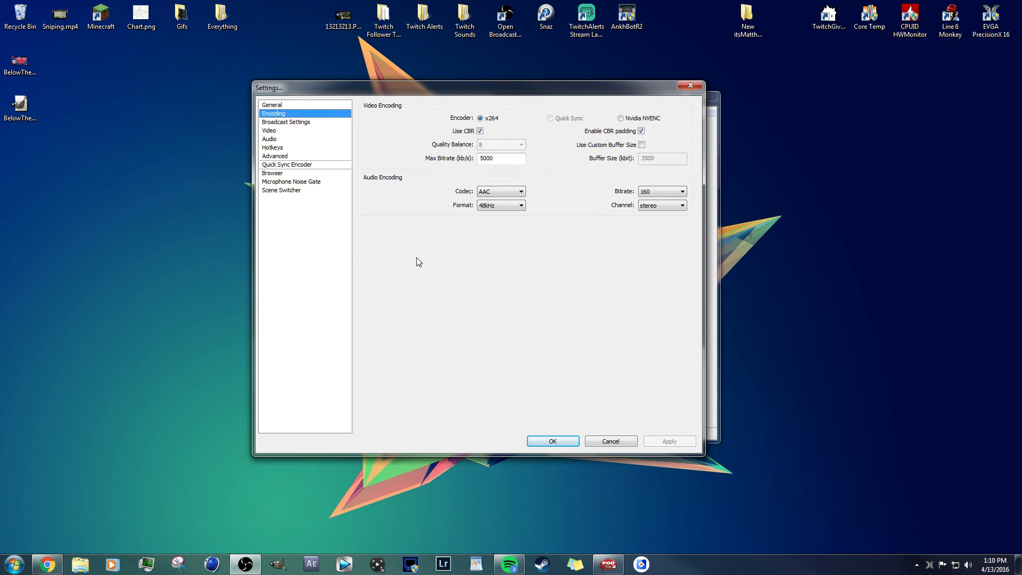
pyautogui.moveTo(495, 158)
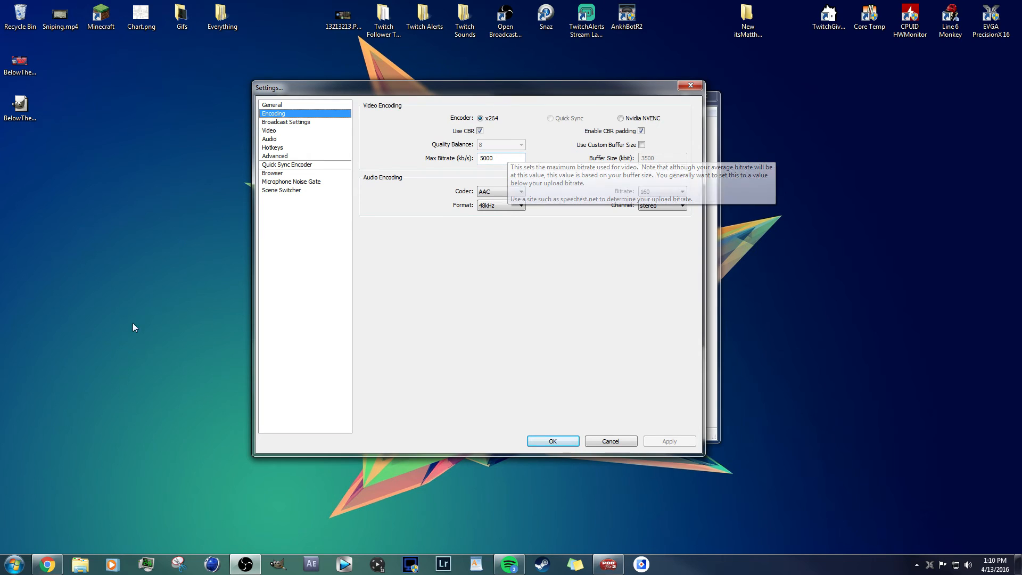
# Step: Switch to Chrome, search for "speed test" in a new browser tab and open the Speedtest.net by Ookla site
pyautogui.click(48, 564)
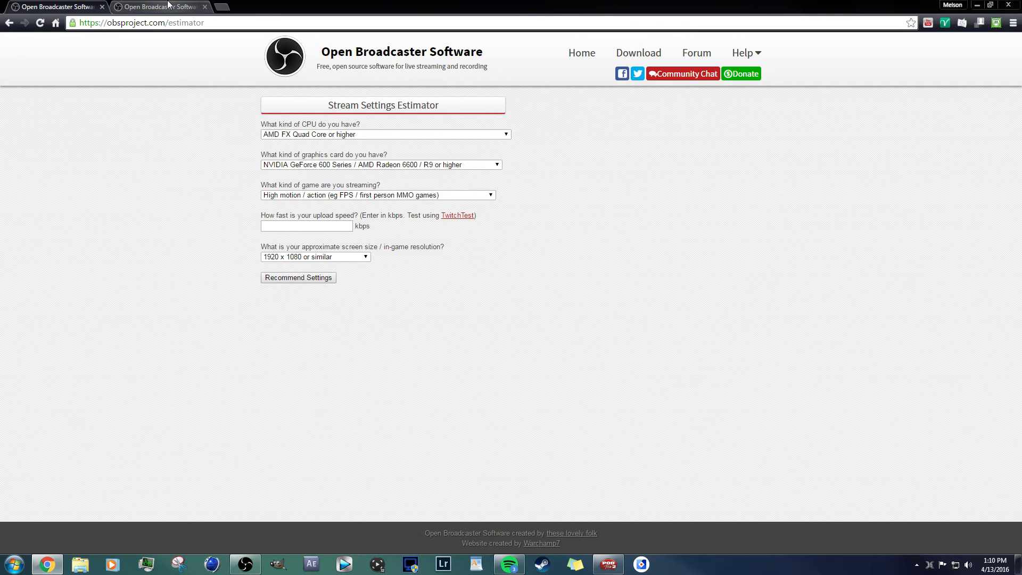
pyautogui.click(227, 8)
pyautogui.write('sppe')
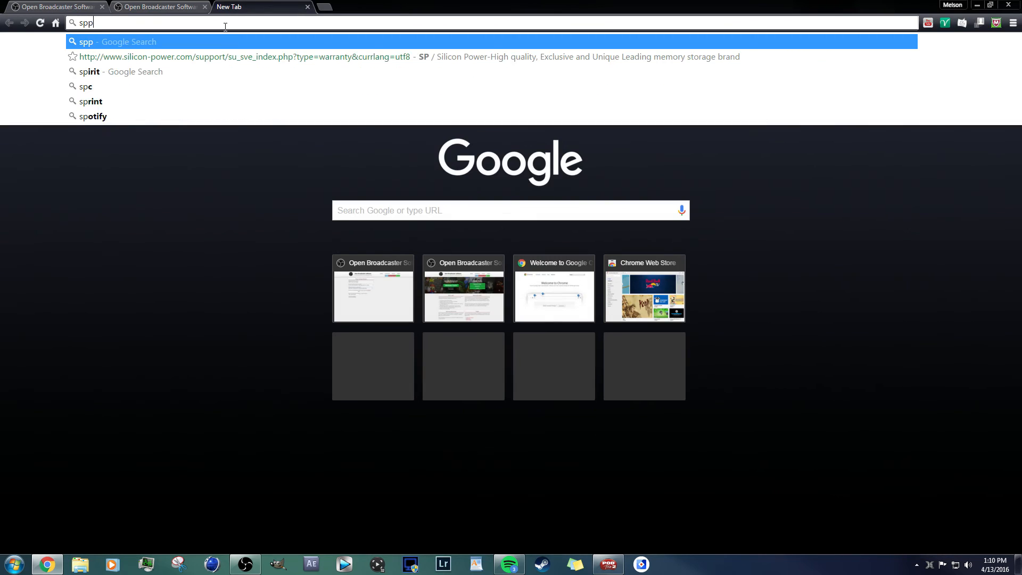
pyautogui.press('BackSpace')
pyautogui.press('BackSpace')
pyautogui.write('eed')
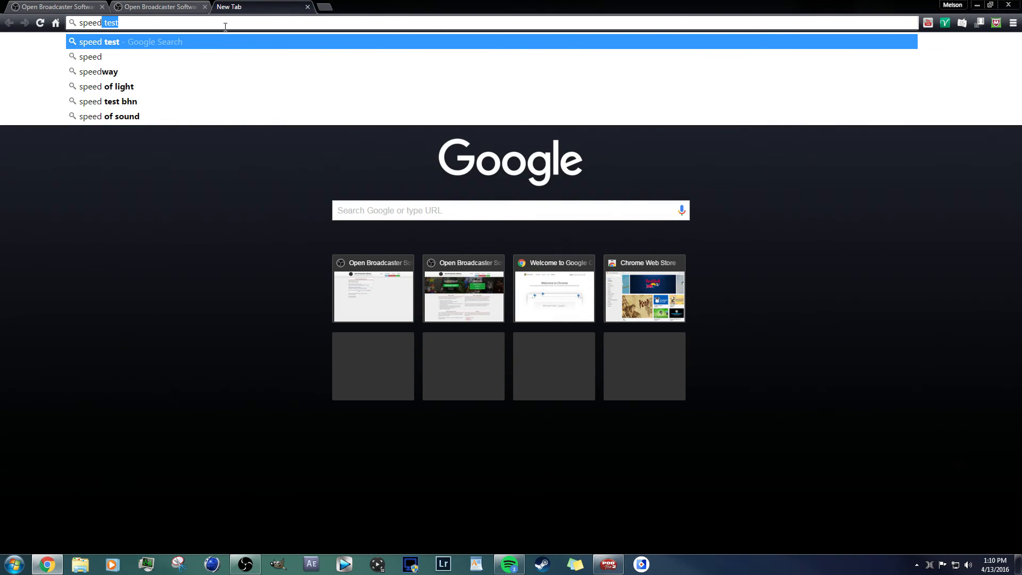
pyautogui.write(' test')
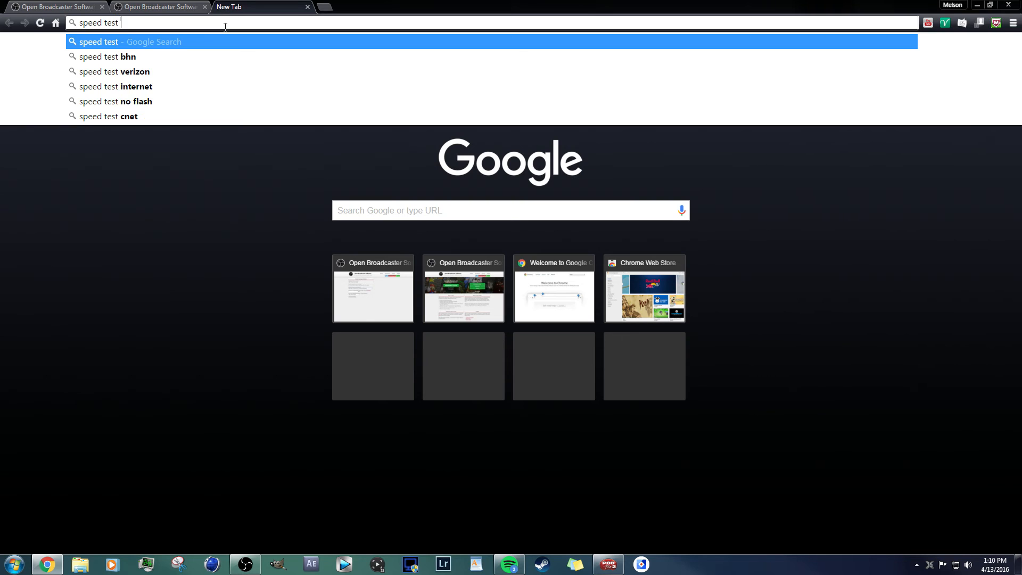
pyautogui.press('Return')
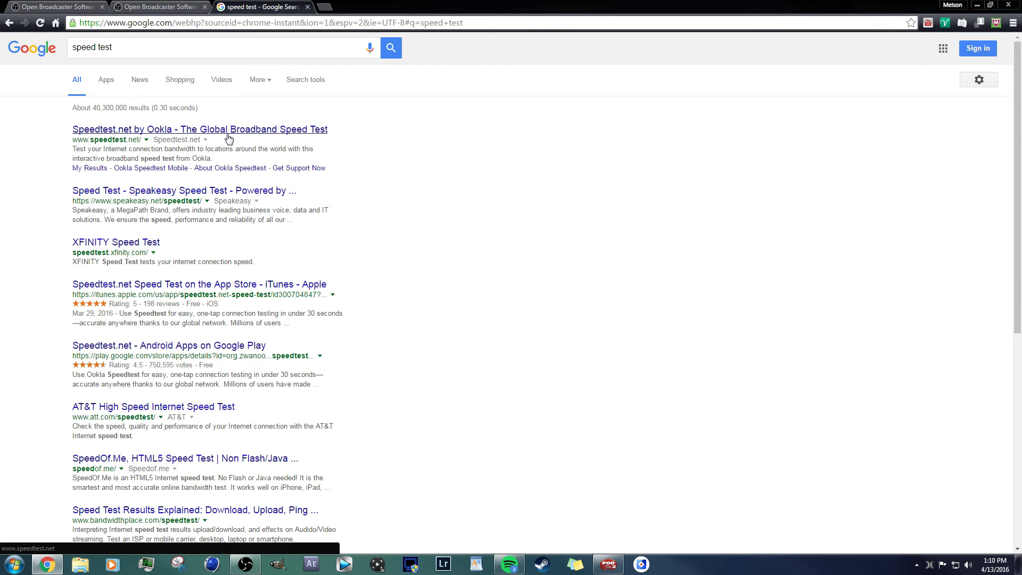
pyautogui.click(227, 131)
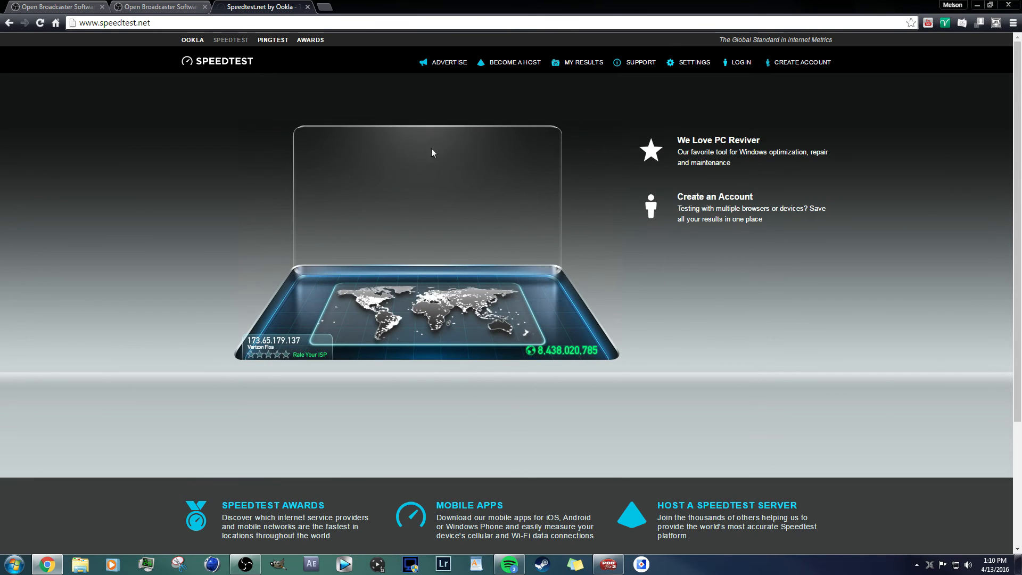
# Step: In the Stream Settings Estimator, choose AMD FX Quad Core CPU, NVIDIA GeForce 600 Series / AMD Radeon 6600 / R9 graphics and high motion / action games
pyautogui.click(206, 3)
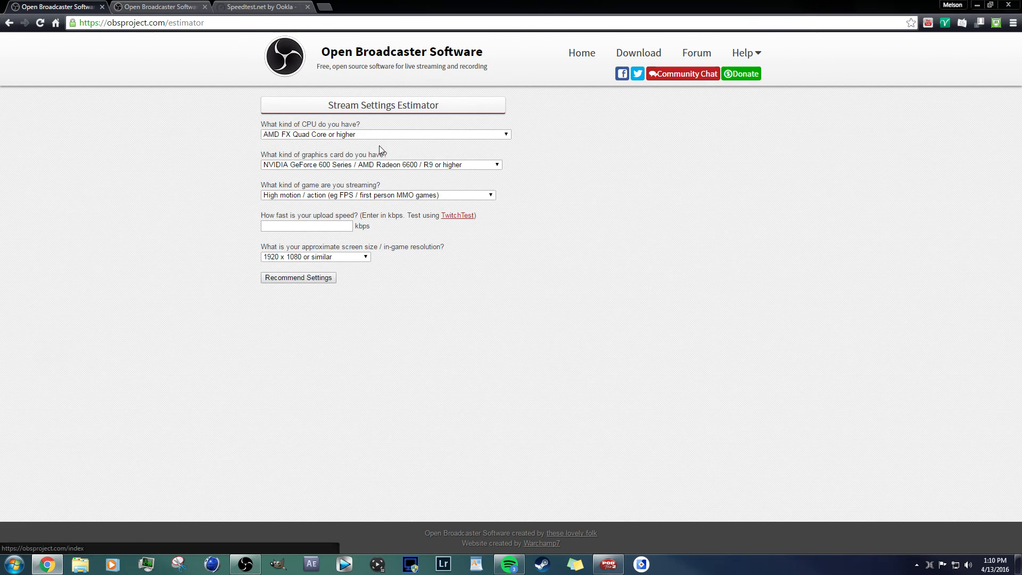
pyautogui.click(203, 23)
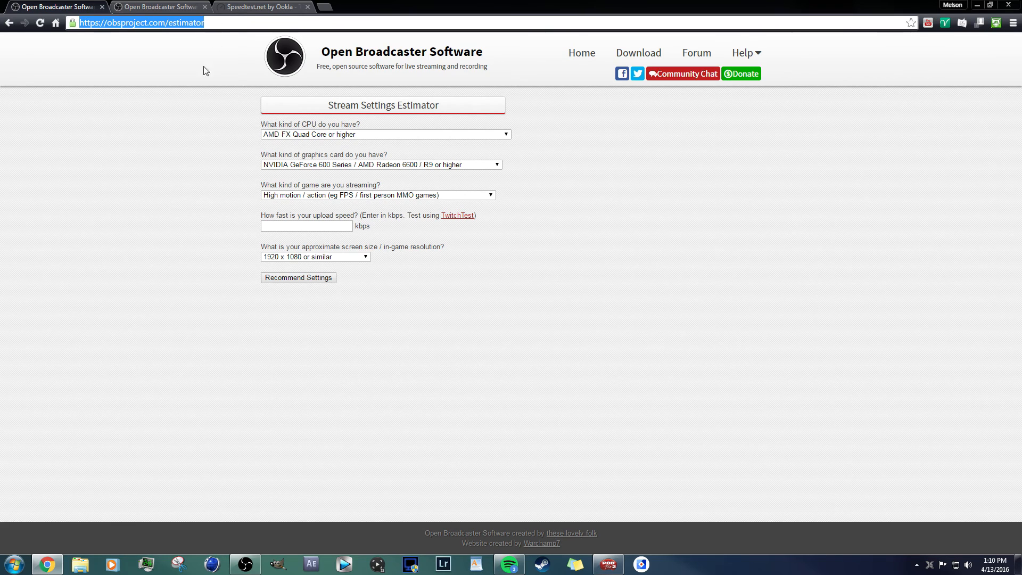
pyautogui.click(222, 159)
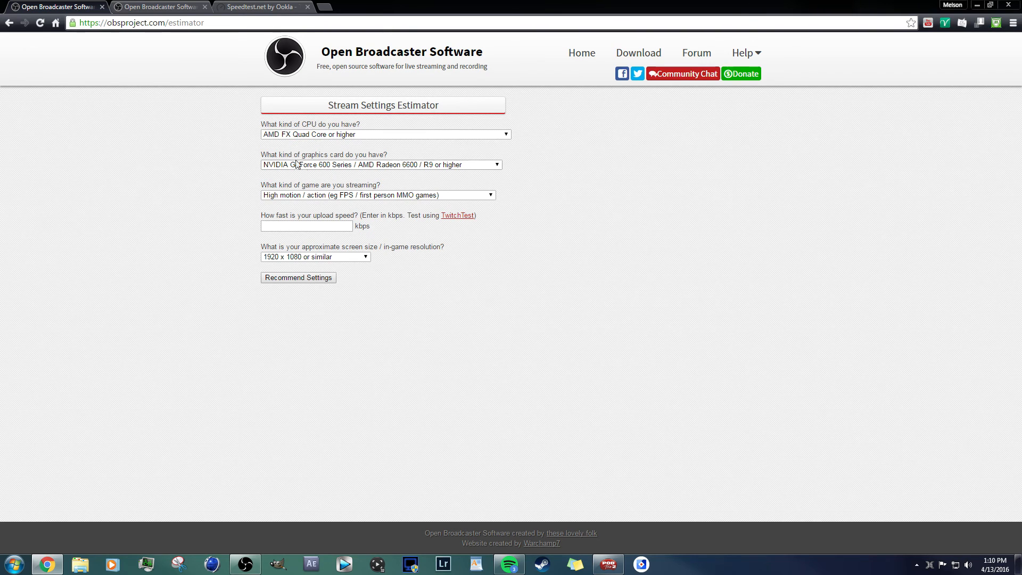
pyautogui.click(383, 136)
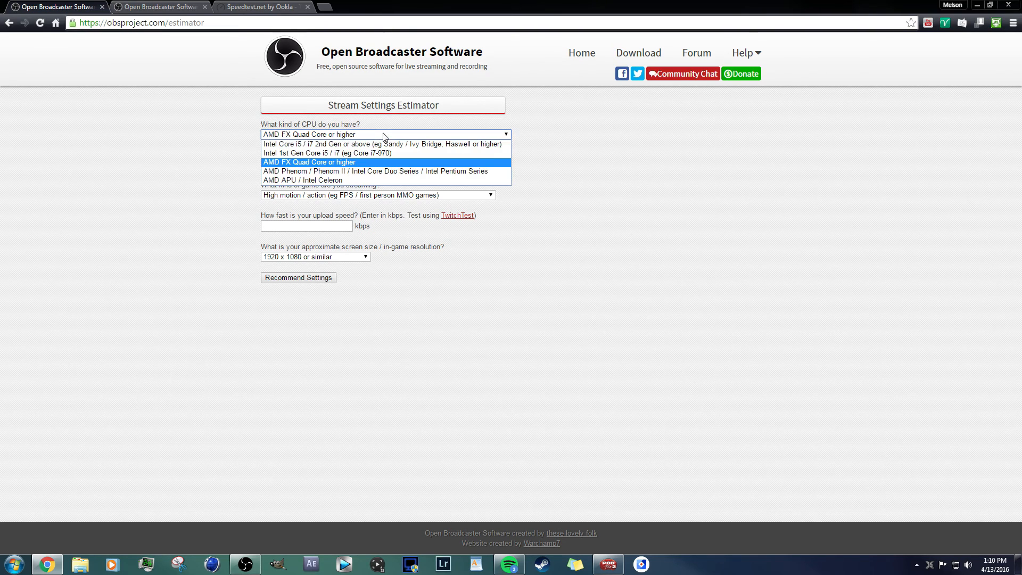
pyautogui.click(358, 162)
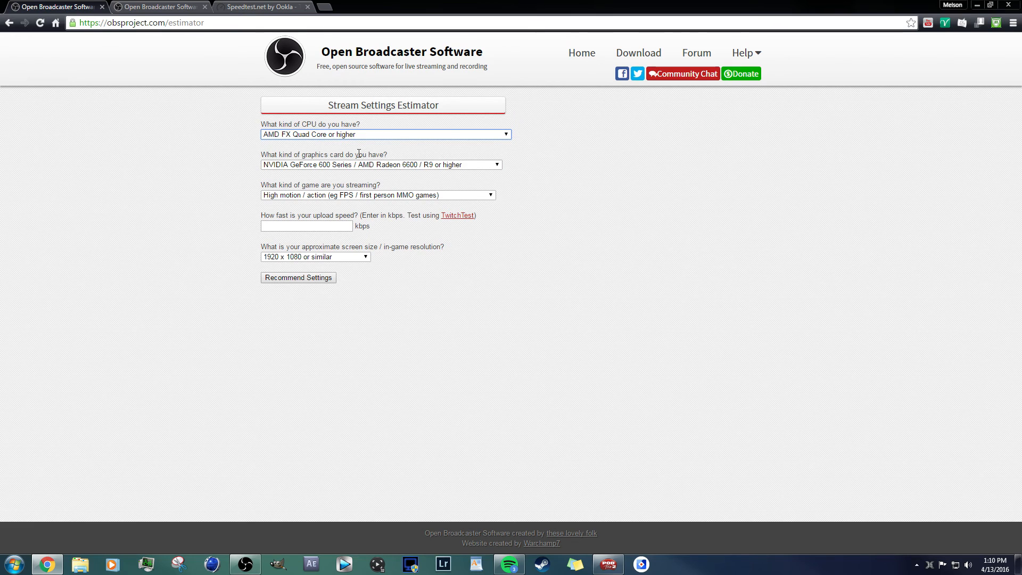
pyautogui.click(357, 165)
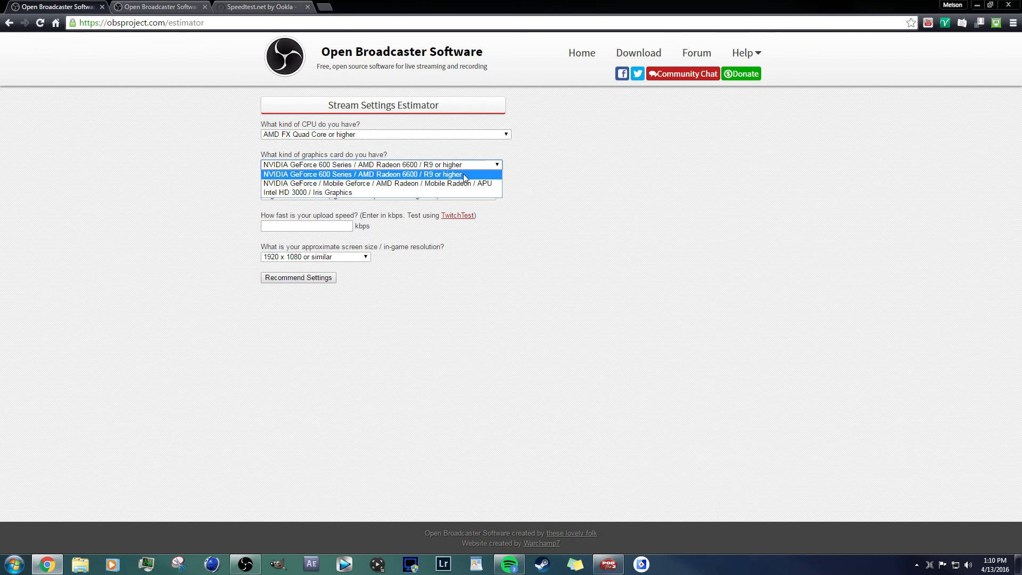
pyautogui.click(496, 166)
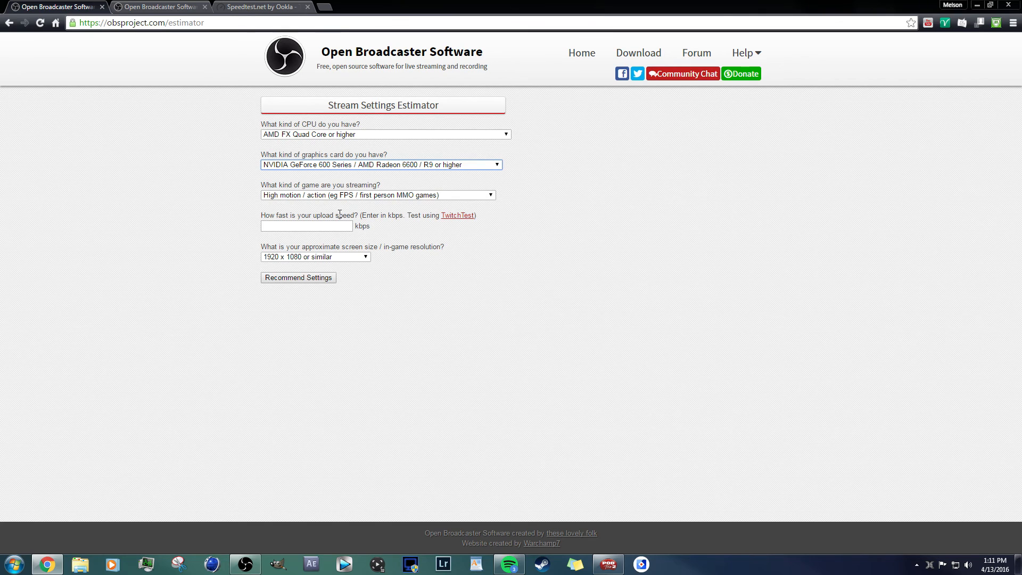
pyautogui.click(295, 197)
pyautogui.click(297, 198)
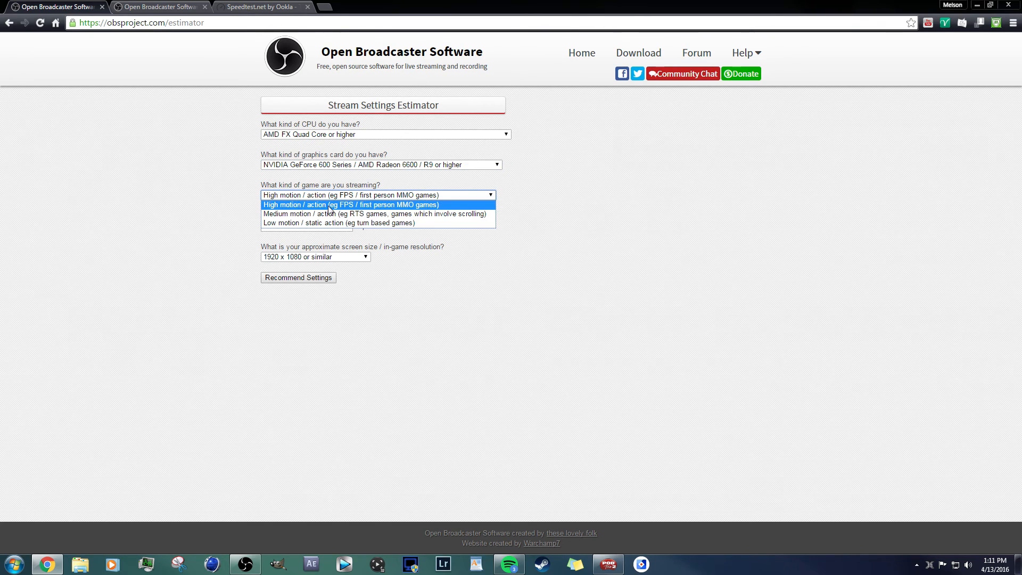
pyautogui.click(306, 204)
# Step: Enter an upload speed of 50000 kbps, keep 1920 x 1080 as the resolution, generate the recommendations and examine the downscale advice
pyautogui.click(278, 225)
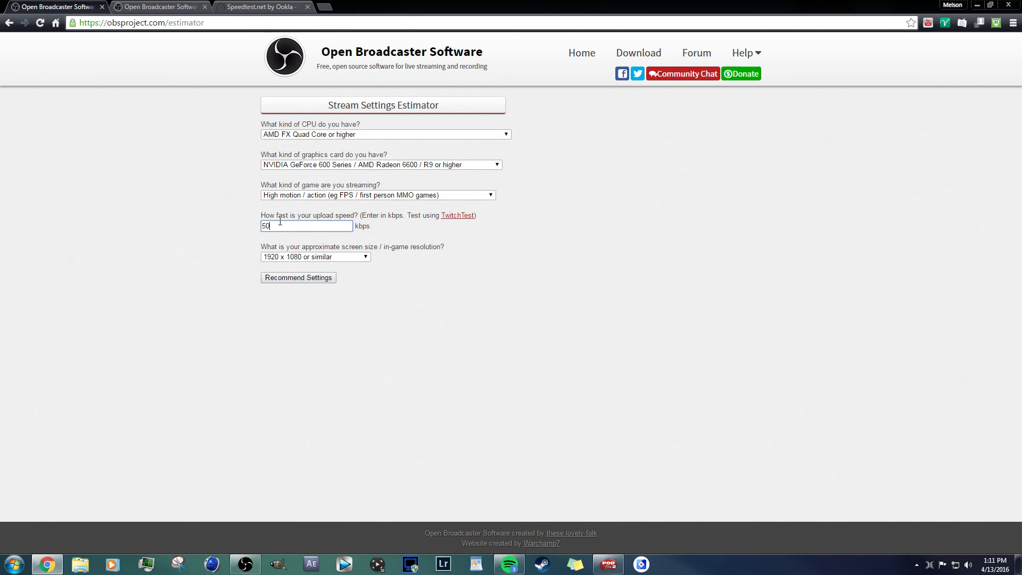
pyautogui.write('000')
pyautogui.click(366, 257)
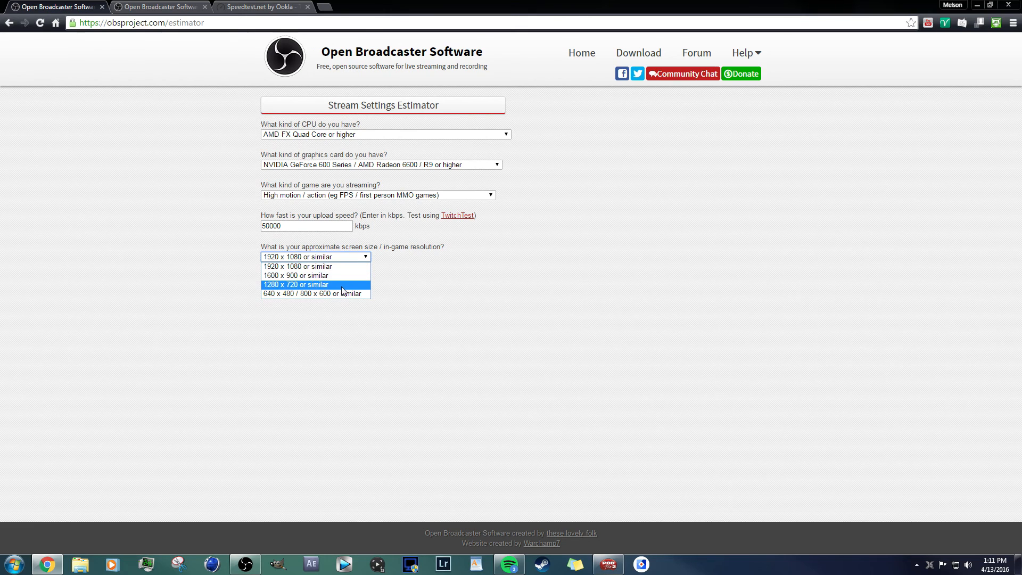
pyautogui.click(400, 295)
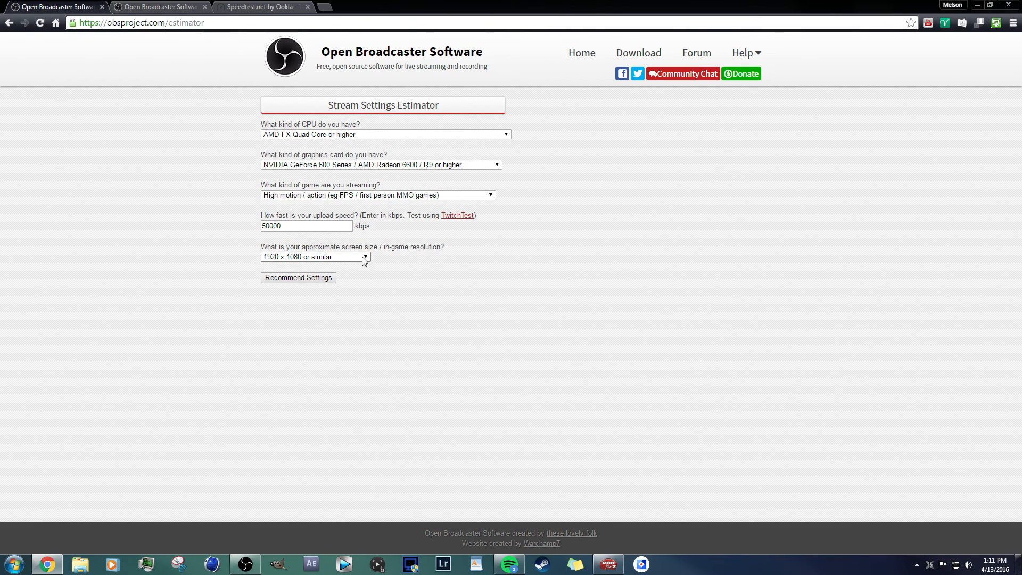
pyautogui.click(326, 278)
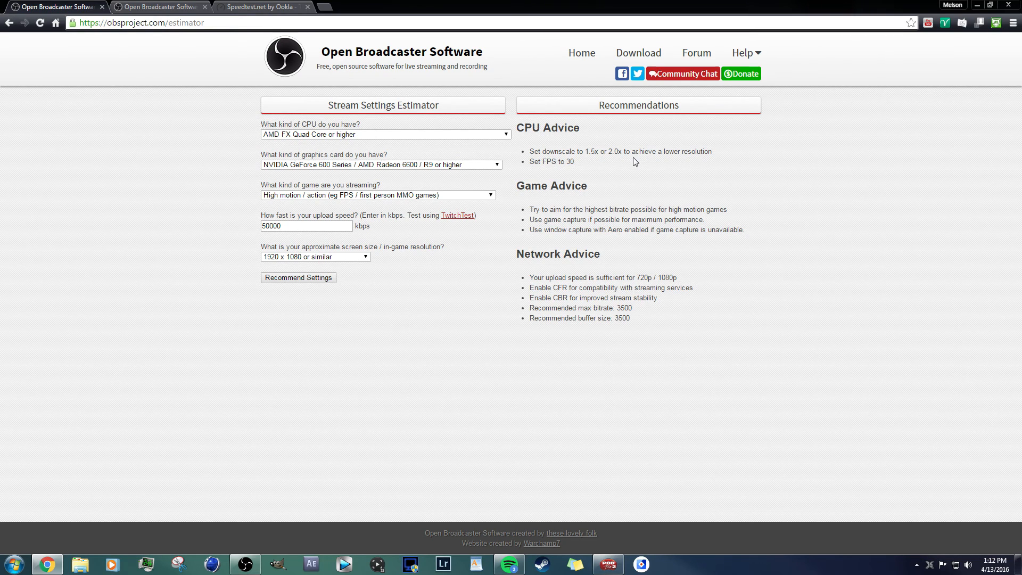
pyautogui.moveTo(715, 153); pyautogui.dragTo(516, 158)
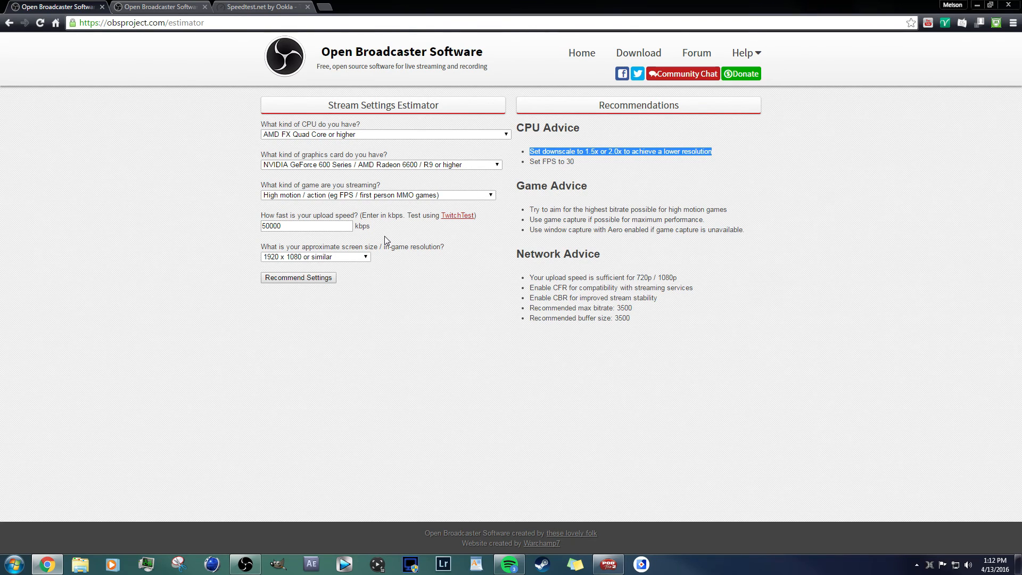
pyautogui.click(568, 151)
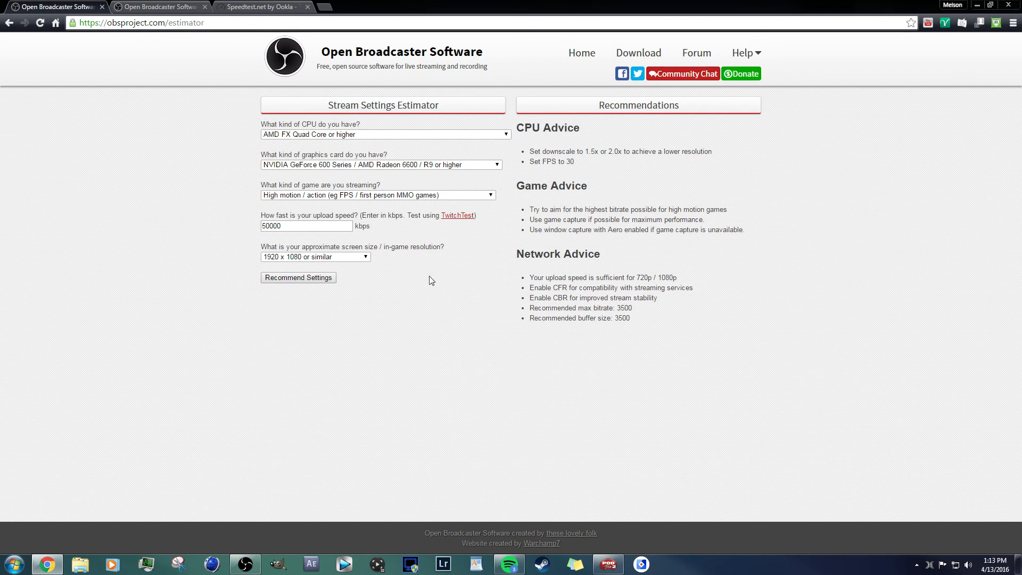
# Step: Set the upload speed to 10000 kbps and generate the recommendations again
pyautogui.doubleClick(338, 227)
pyautogui.write('100')
pyautogui.click(325, 283)
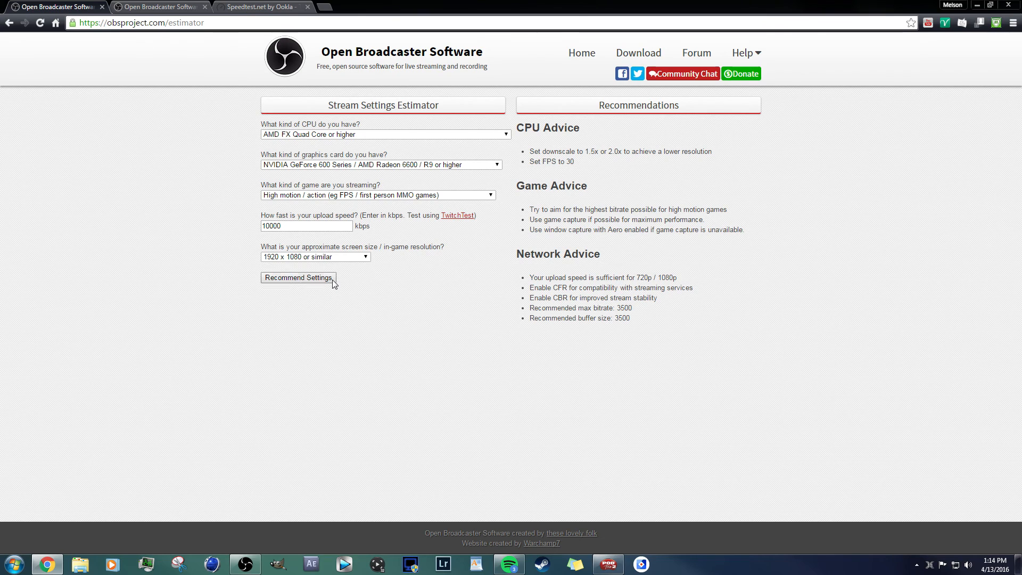
# Step: Set the upload speed to 5000 kbps and regenerate the recommended settings
pyautogui.moveTo(329, 228); pyautogui.dragTo(200, 219)
pyautogui.write('5')
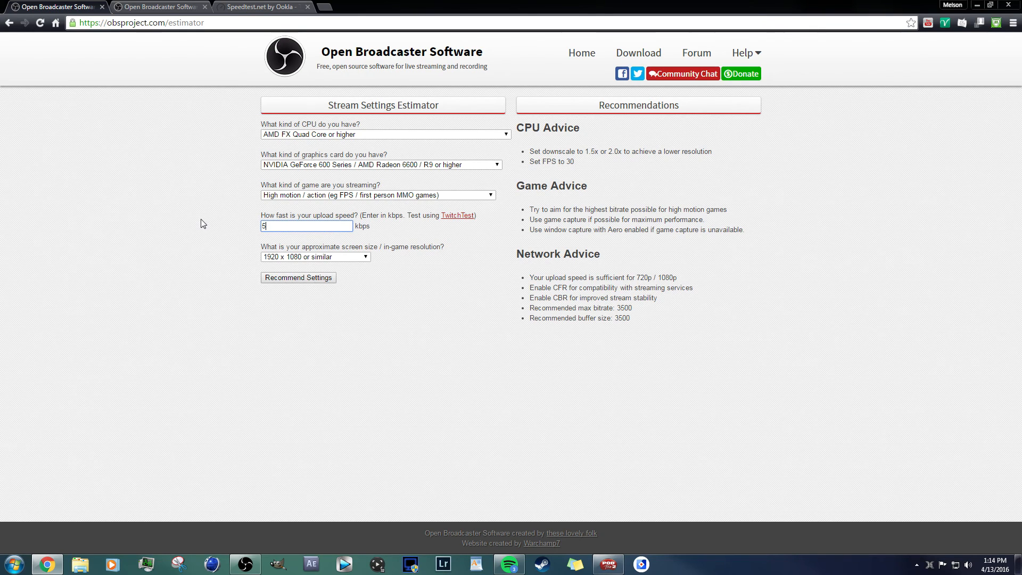
pyautogui.write('000')
pyautogui.click(293, 277)
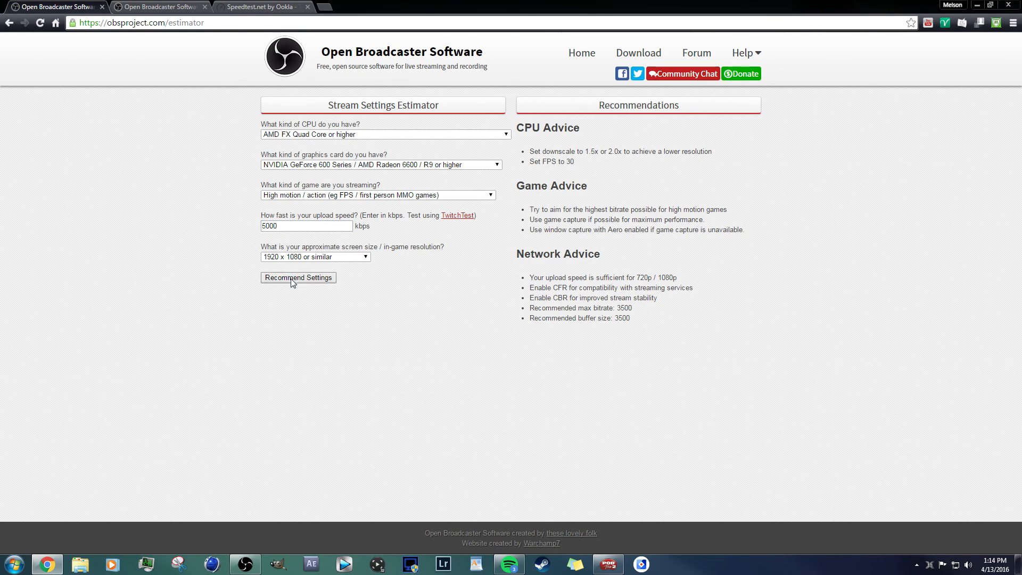
# Step: Compare the recommended settings for a 1280 x 720 resolution with those for 1920 x 1080
pyautogui.click(322, 258)
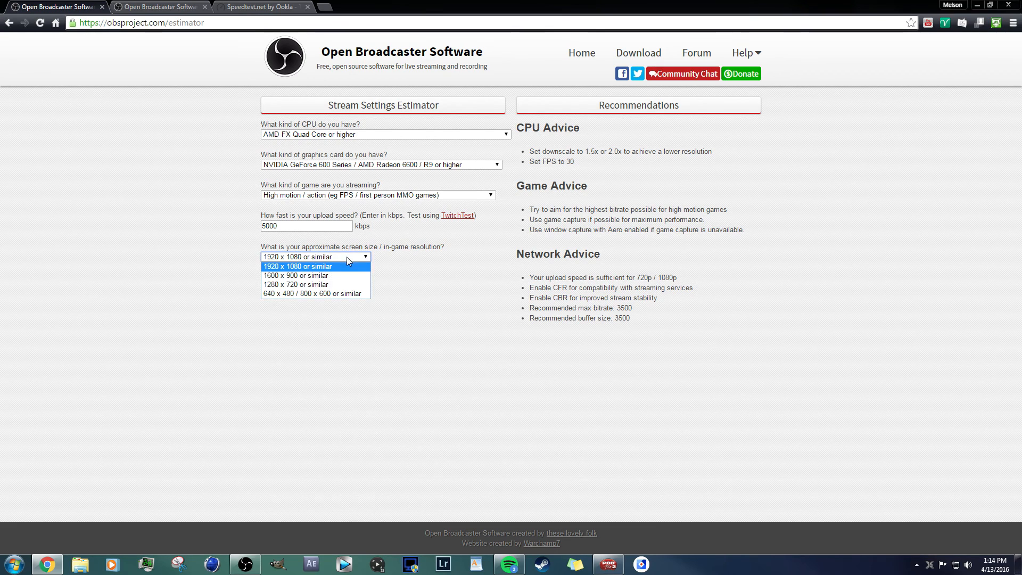
pyautogui.click(327, 282)
pyautogui.click(318, 282)
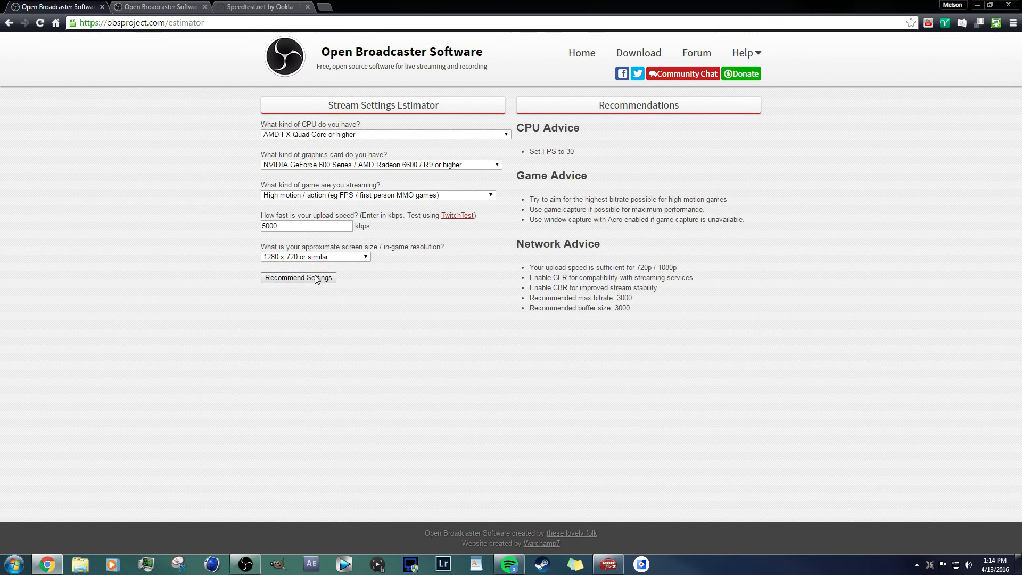
pyautogui.click(319, 257)
pyautogui.click(319, 268)
pyautogui.click(314, 278)
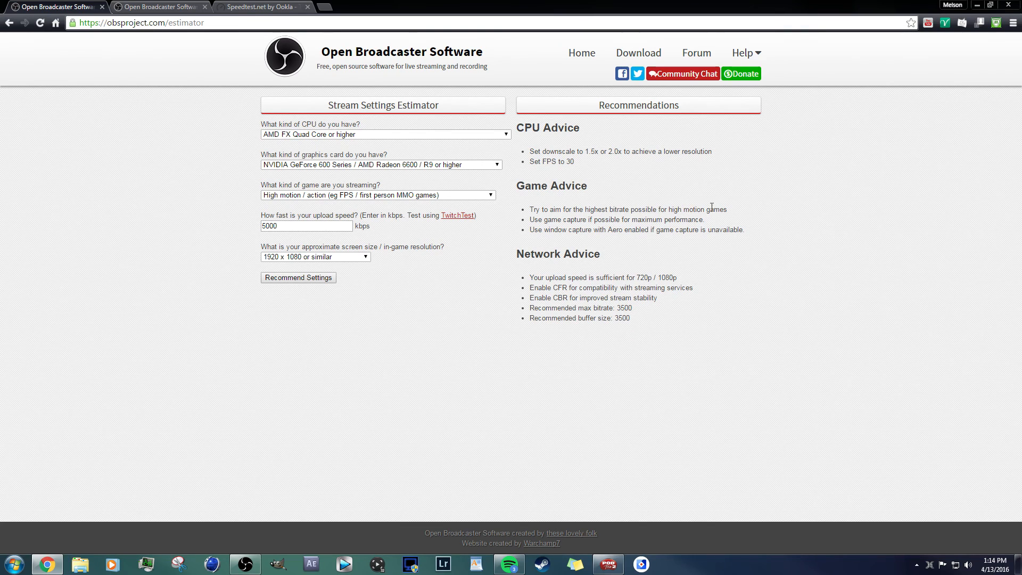
# Step: Return to the Encoding settings in Open Broadcaster Software
pyautogui.click(205, 8)
pyautogui.click(977, 4)
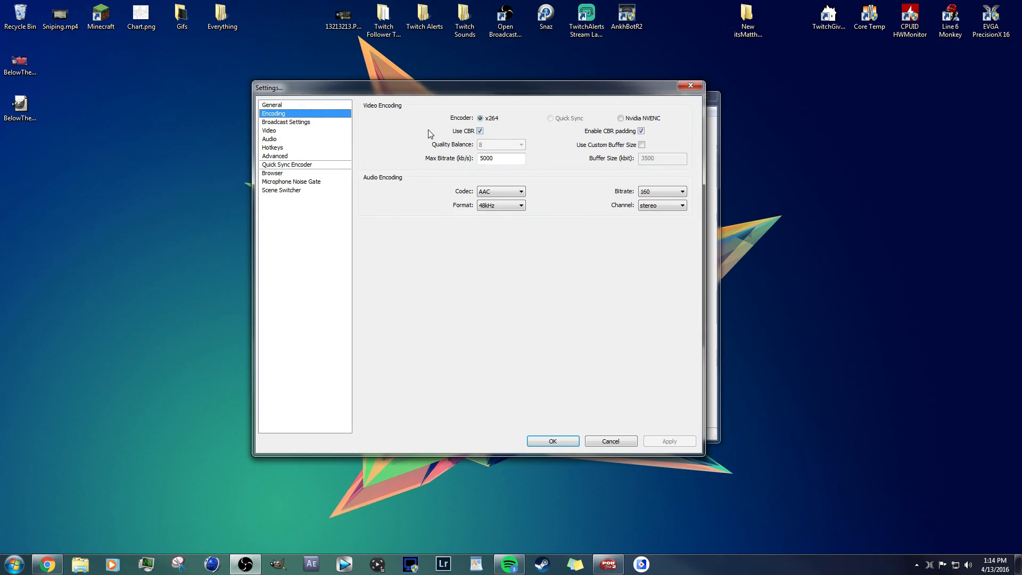
# Step: Set the max bitrate to 3500 kb/s, enable the custom buffer size, and apply the encoding settings
pyautogui.click(511, 157)
pyautogui.moveTo(515, 160)
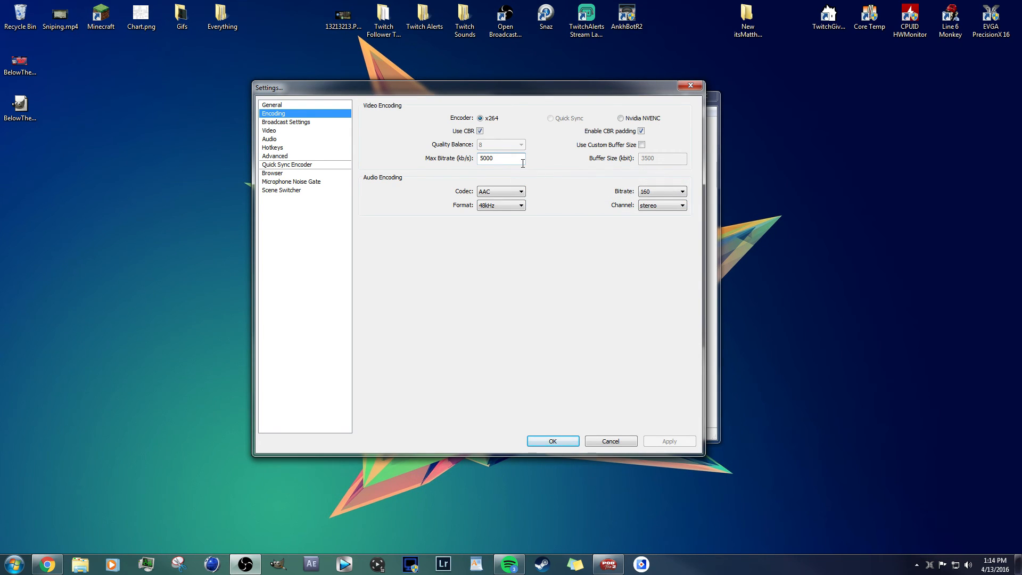
pyautogui.doubleClick(502, 156)
pyautogui.write('3500')
pyautogui.click(642, 145)
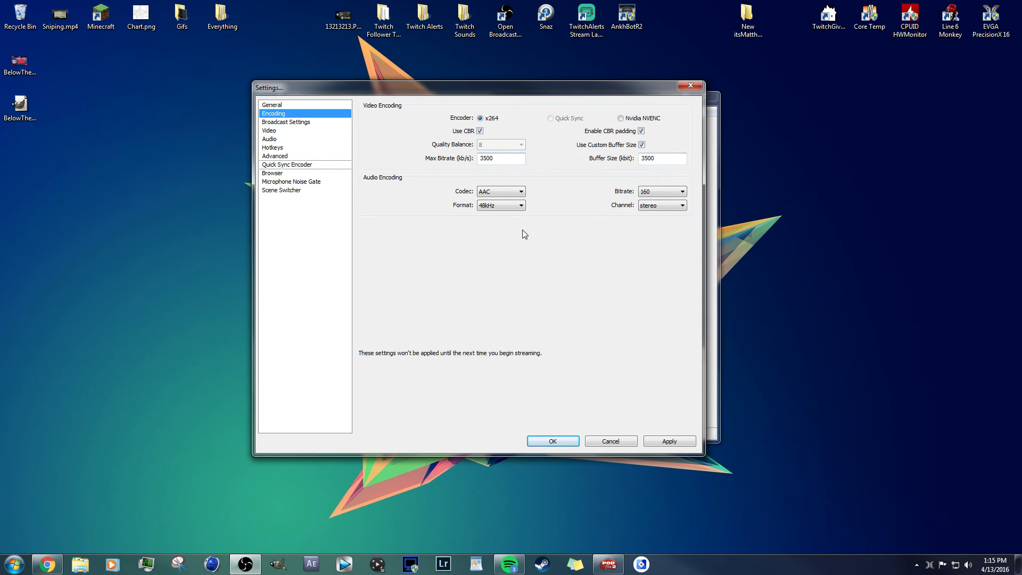
pyautogui.click(658, 441)
# Step: Open the Broadcast Settings and review the available modes, streaming services and FMS URL server locations
pyautogui.click(288, 122)
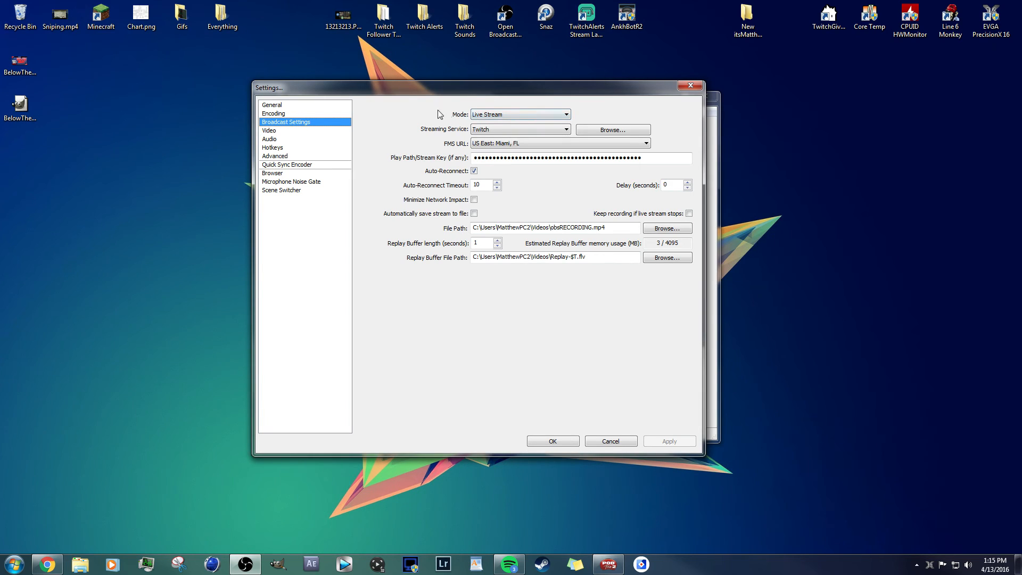
pyautogui.click(517, 119)
pyautogui.click(516, 118)
pyautogui.click(499, 130)
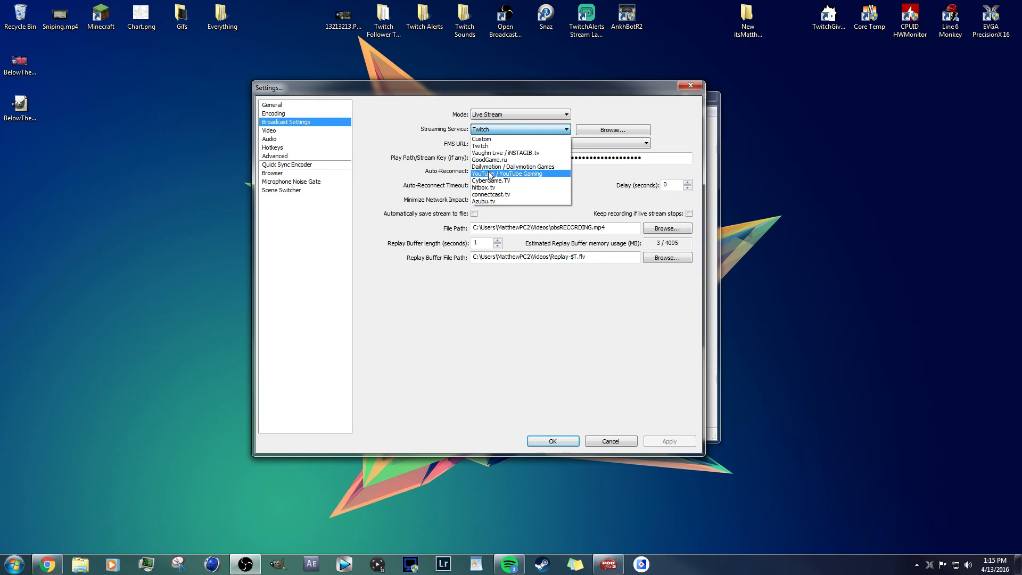
pyautogui.click(506, 128)
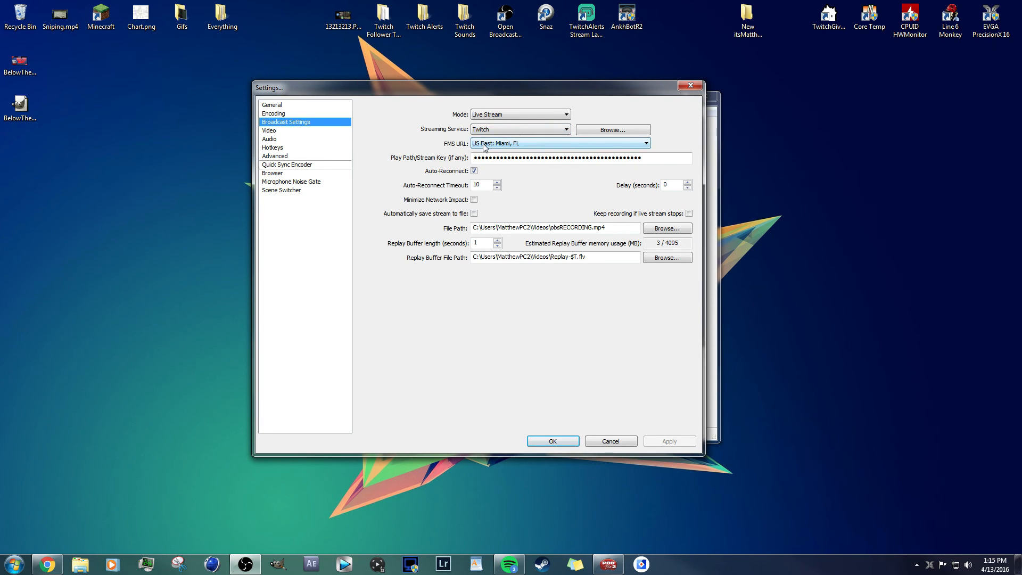
pyautogui.click(592, 146)
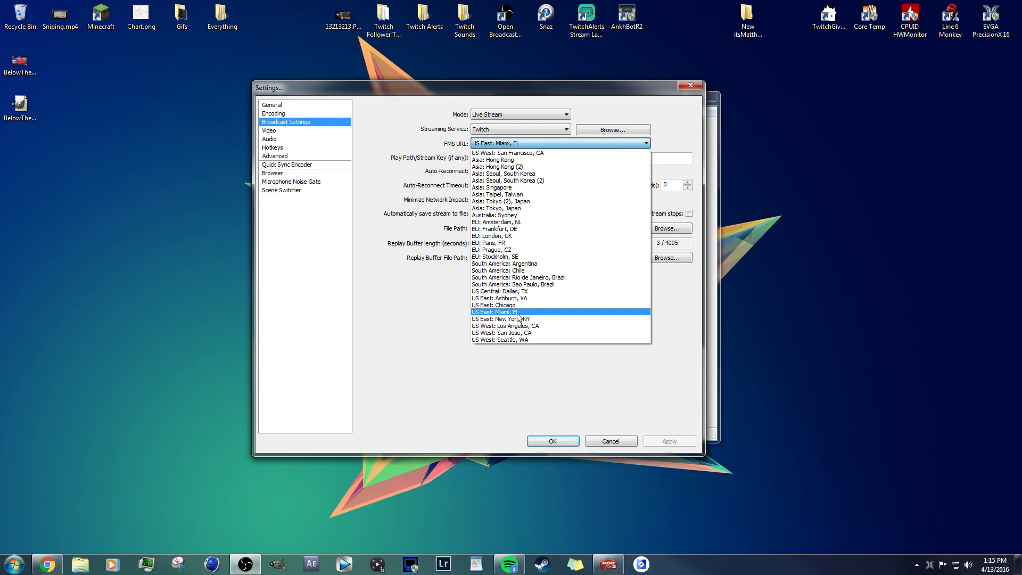
pyautogui.click(504, 142)
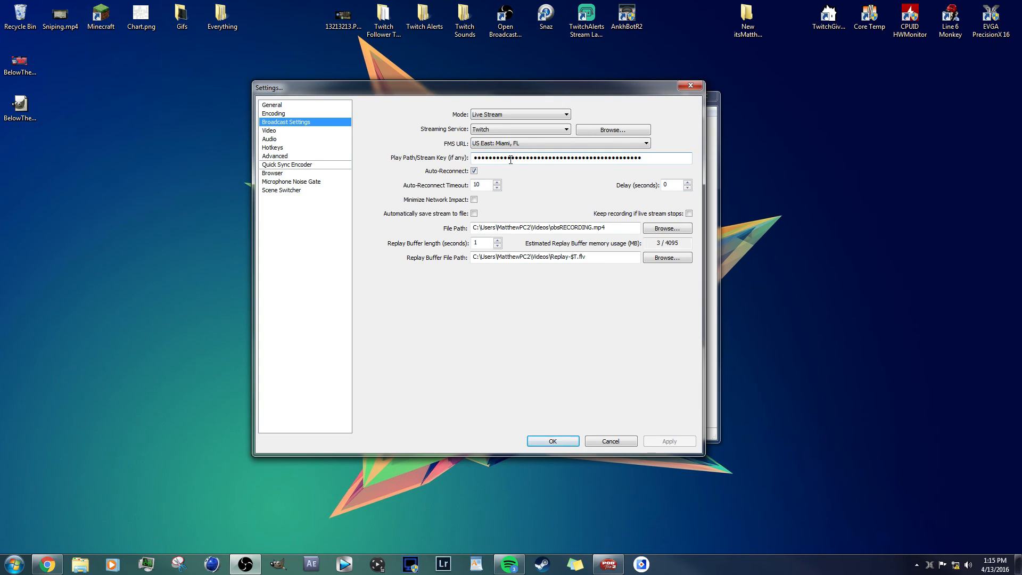
# Step: Switch to Chrome and open a new browser tab
pyautogui.click(47, 564)
pyautogui.click(321, 7)
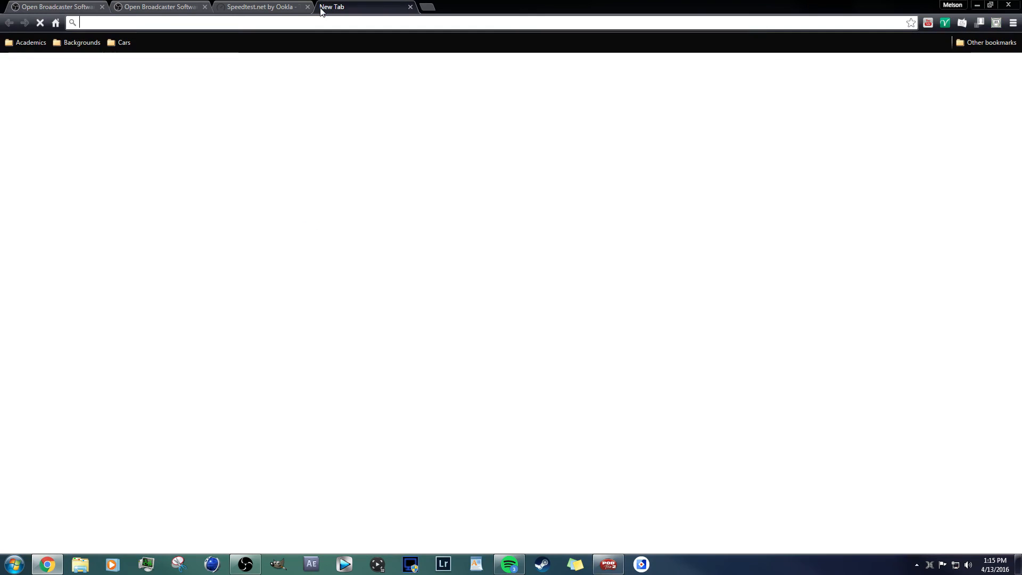
pyautogui.write('twitc')
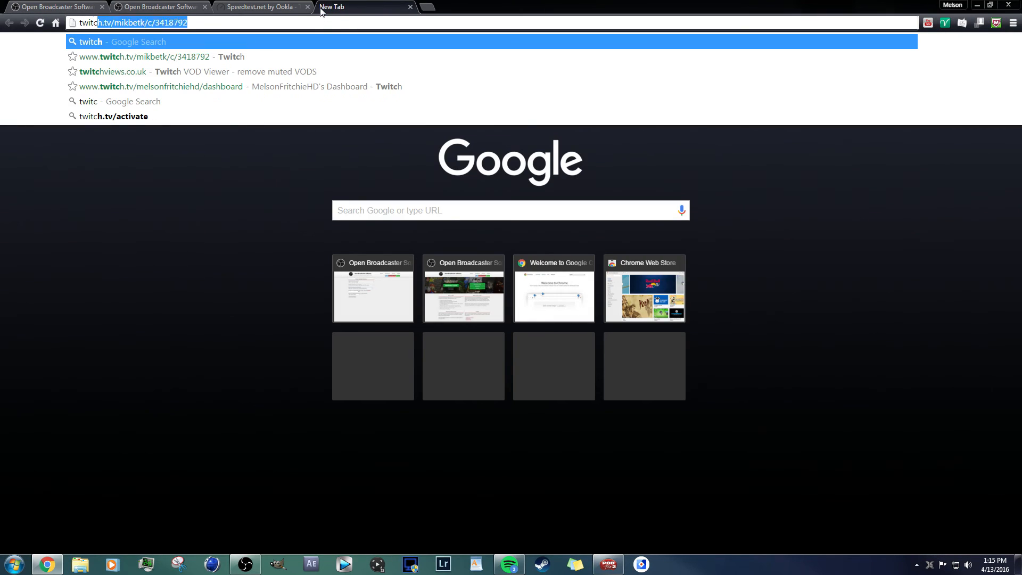
pyautogui.write('h')
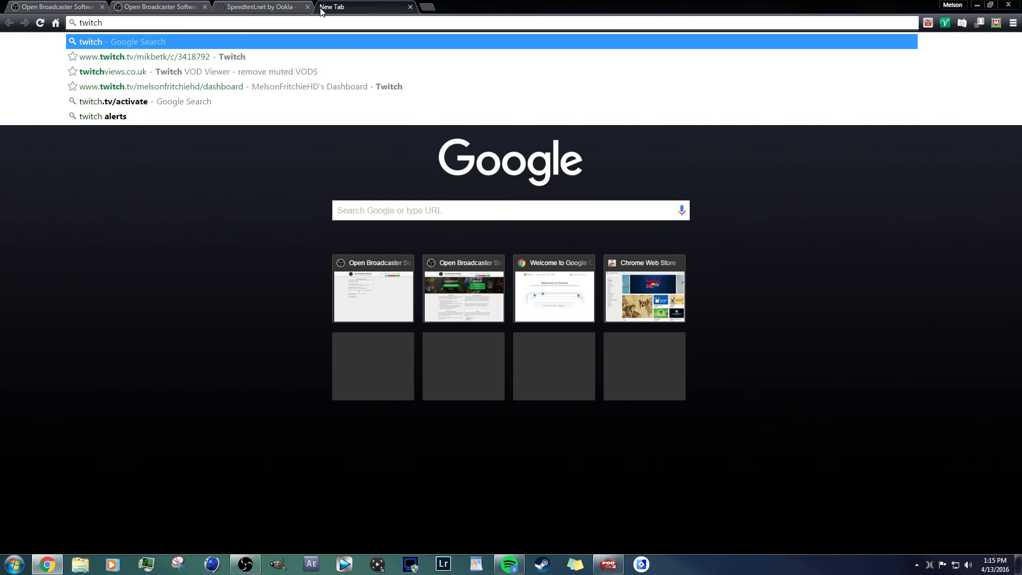
pyautogui.write('.mo')
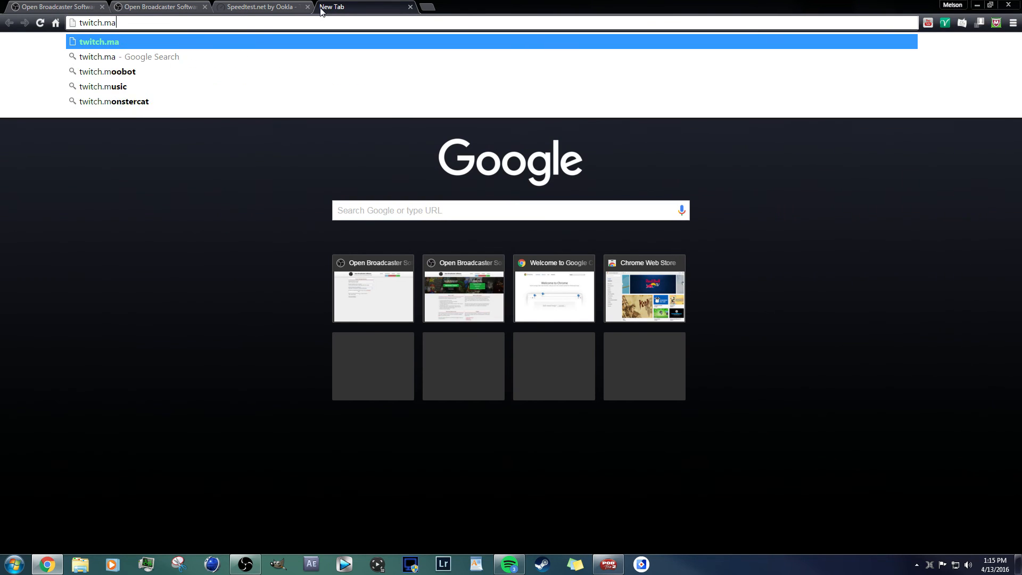
pyautogui.press('BackSpace')
pyautogui.press('BackSpace')
pyautogui.press('BackSpace')
pyautogui.press('BackSpace')
pyautogui.press('BackSpace')
pyautogui.press('BackSpace')
pyautogui.press('BackSpace')
pyautogui.press('BackSpace')
pyautogui.write('dash')
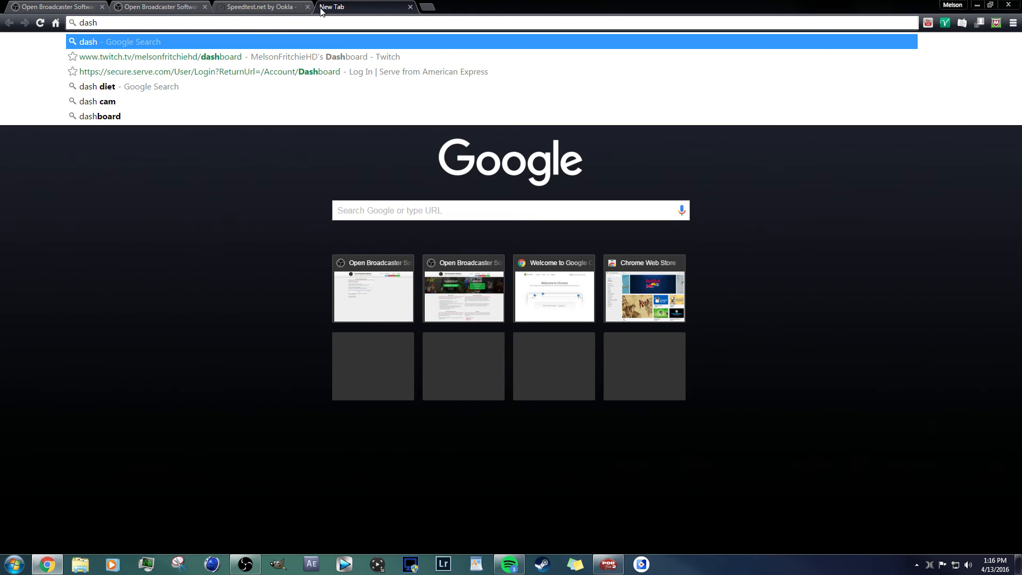
pyautogui.hotkey('ctrl', 'a')
pyautogui.press('BackSpace')
# Step: Go to the own channel's dashboard address on twitch.tv
pyautogui.write('twitch.t')
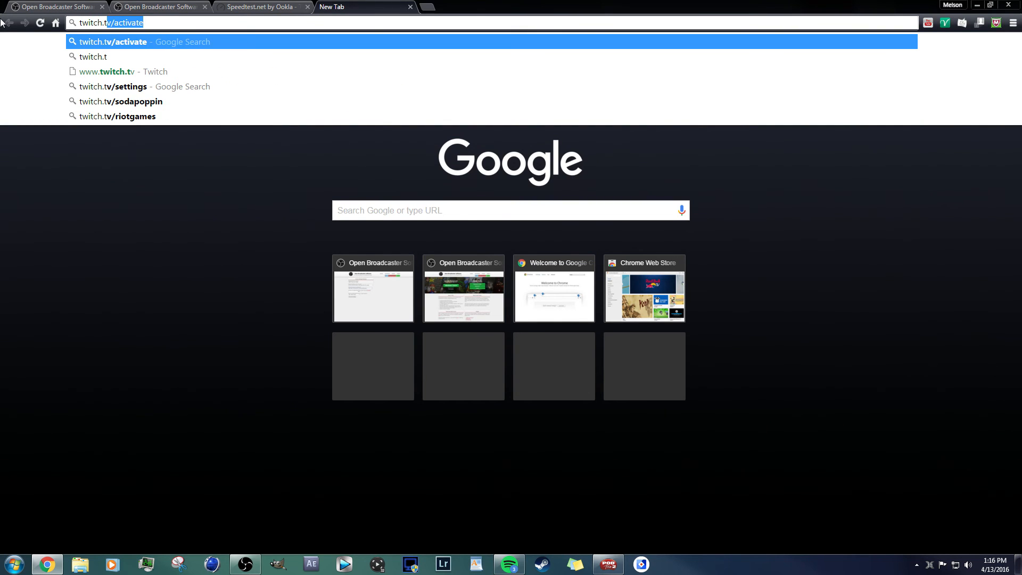
pyautogui.write('v/')
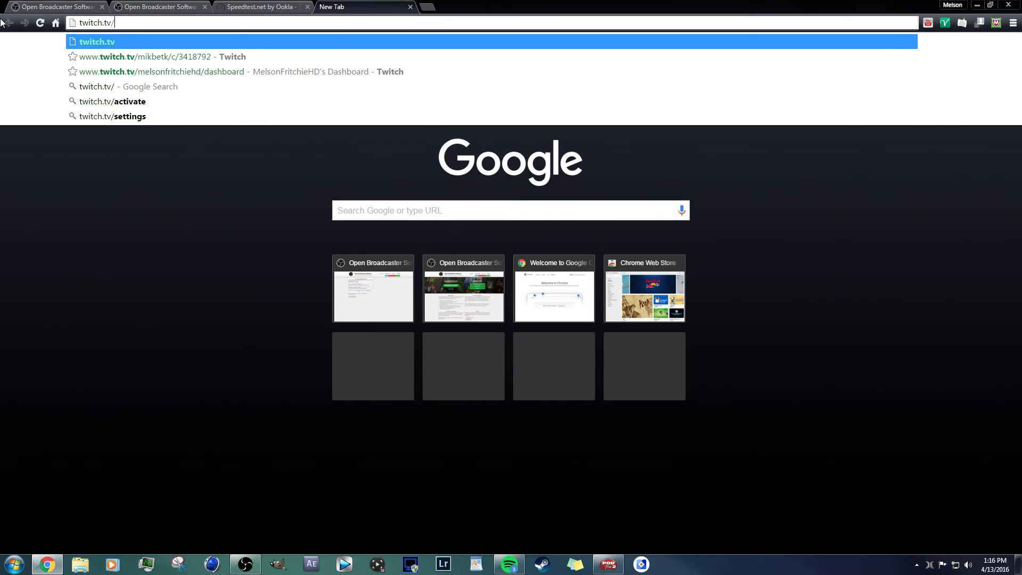
pyautogui.write('itsmatt')
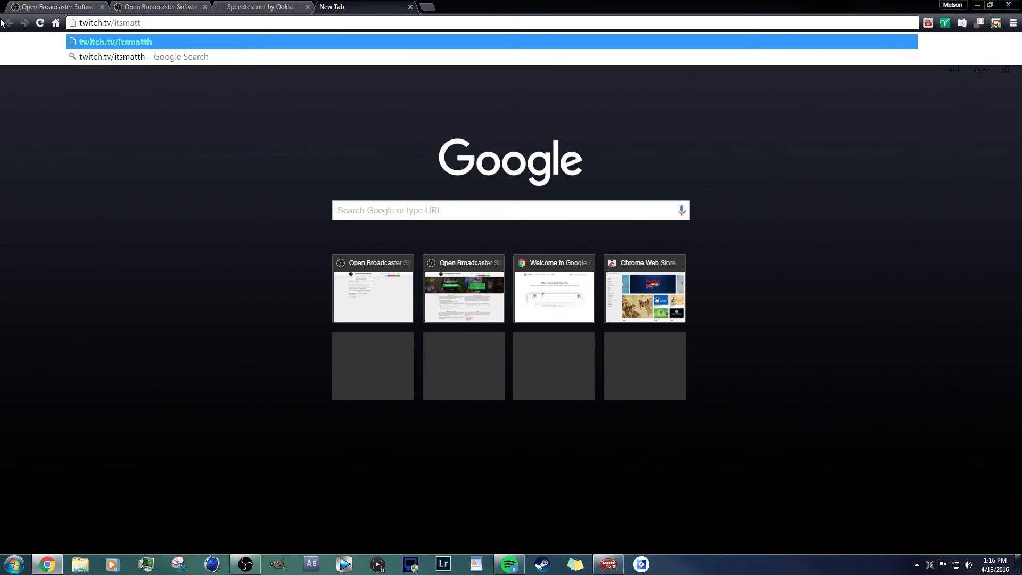
pyautogui.write('hu/dashboard')
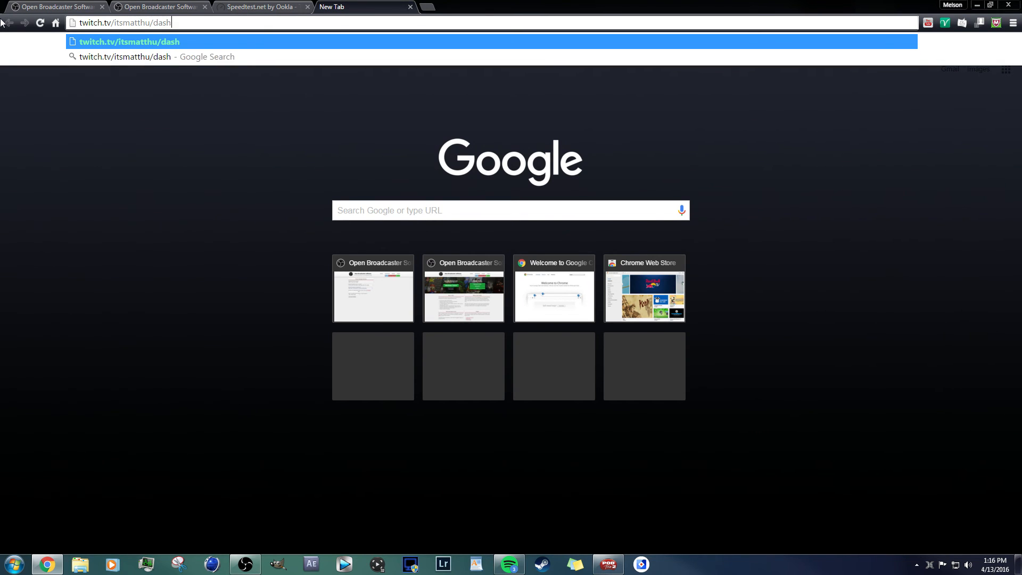
pyautogui.press('Return')
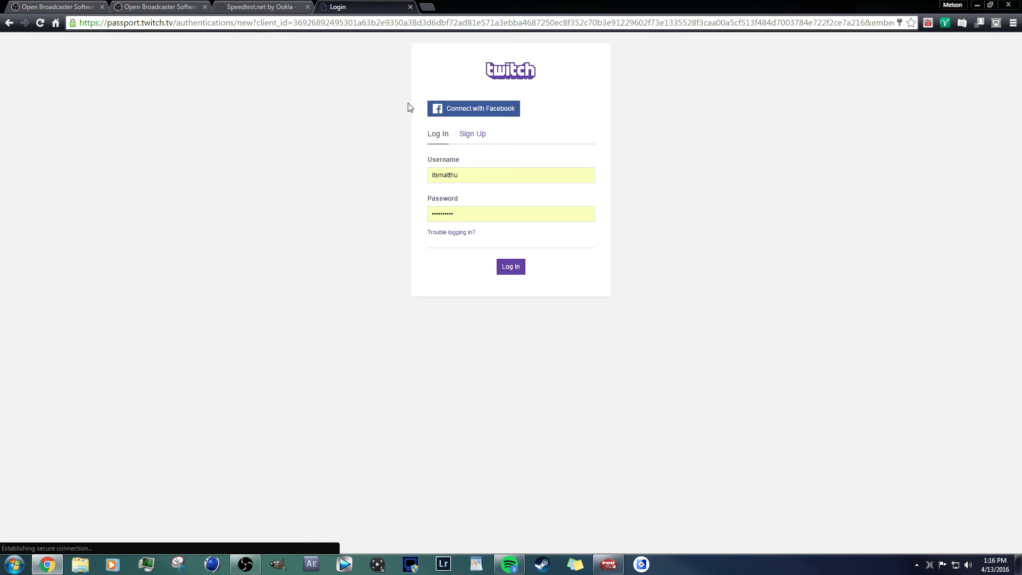
# Step: Log in to Twitch with the prefilled credentials and open the Stream Key page of the channel dashboard
pyautogui.click(512, 270)
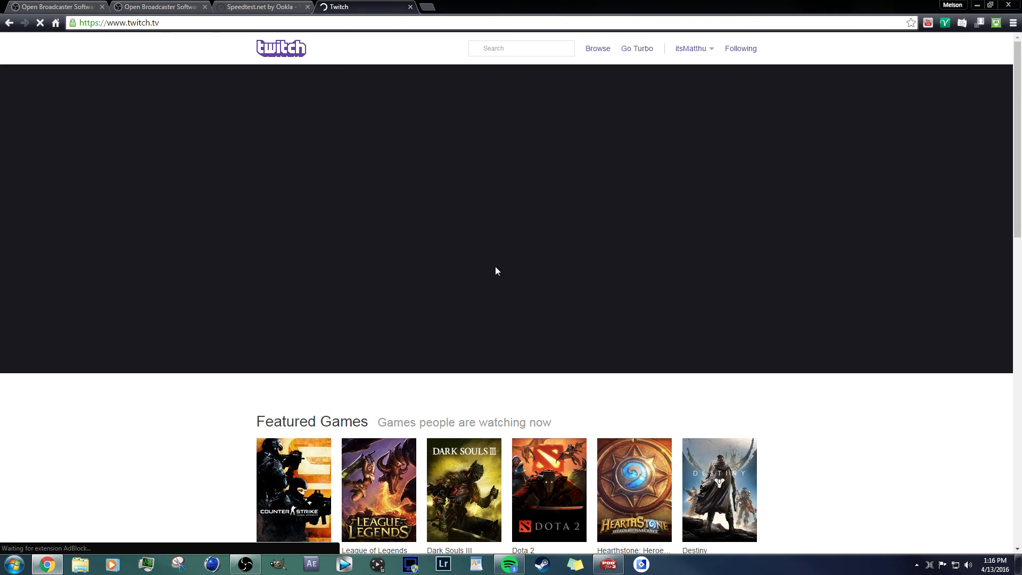
pyautogui.click(689, 51)
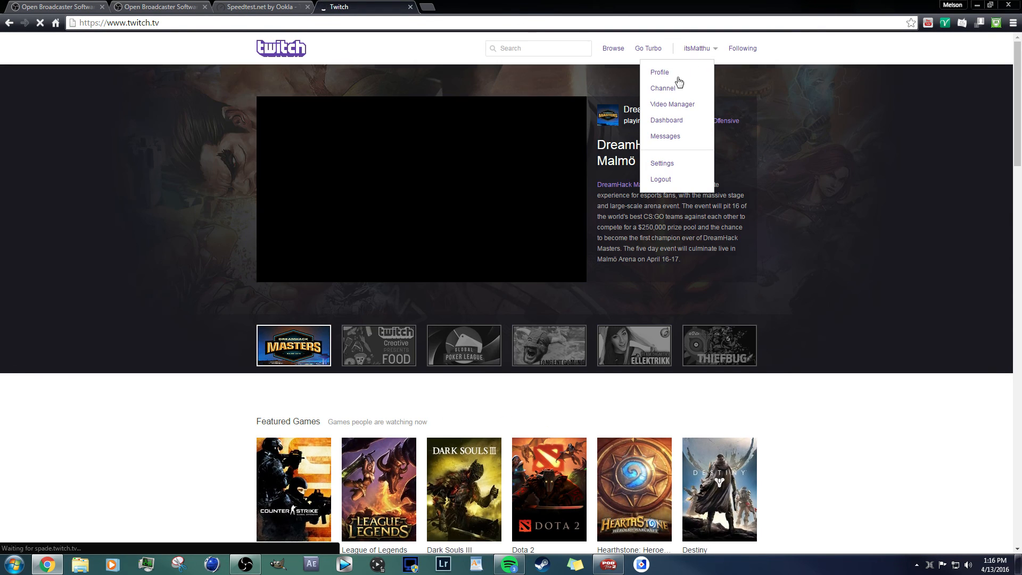
pyautogui.click(669, 120)
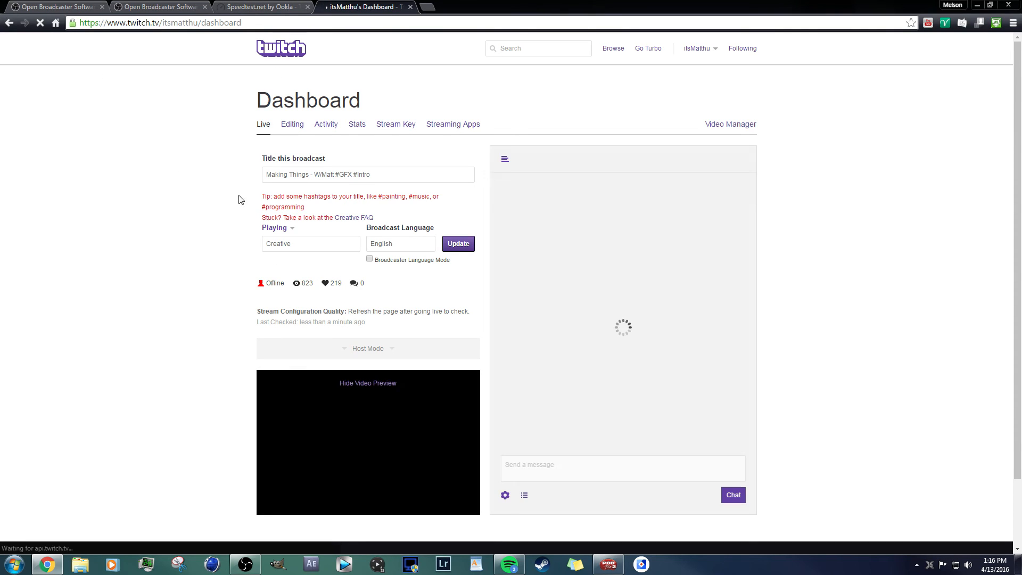
pyautogui.click(699, 49)
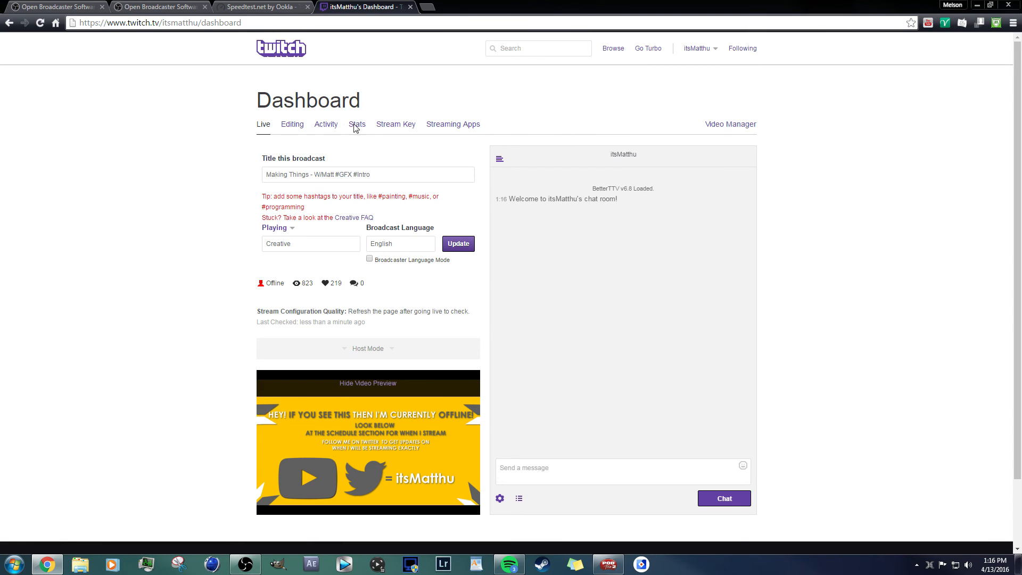
pyautogui.click(403, 131)
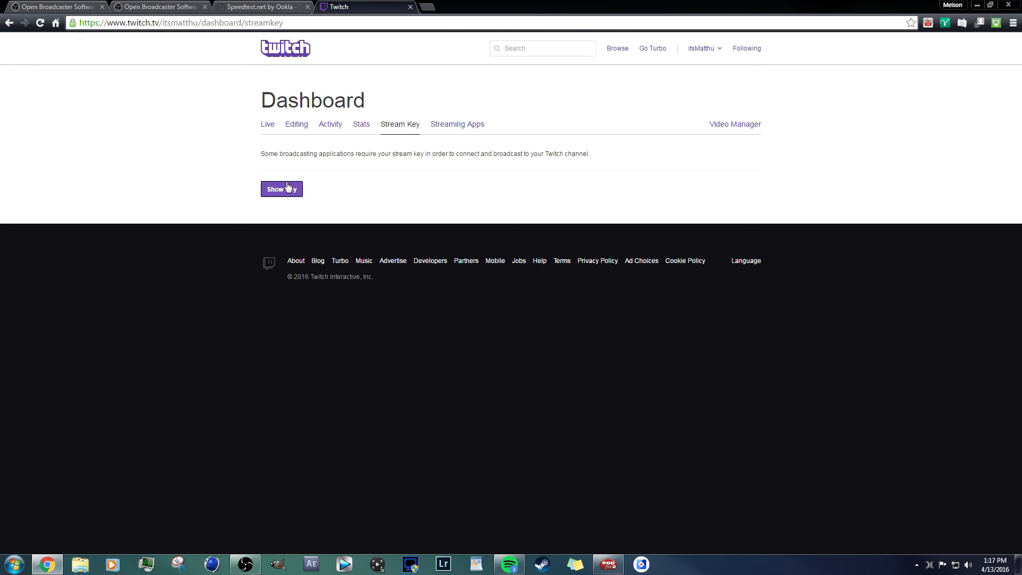
# Step: Return to Open Broadcaster Software and examine the Play Path/Stream Key field and the Auto-Reconnect option in the Broadcast Settings
pyautogui.click(977, 5)
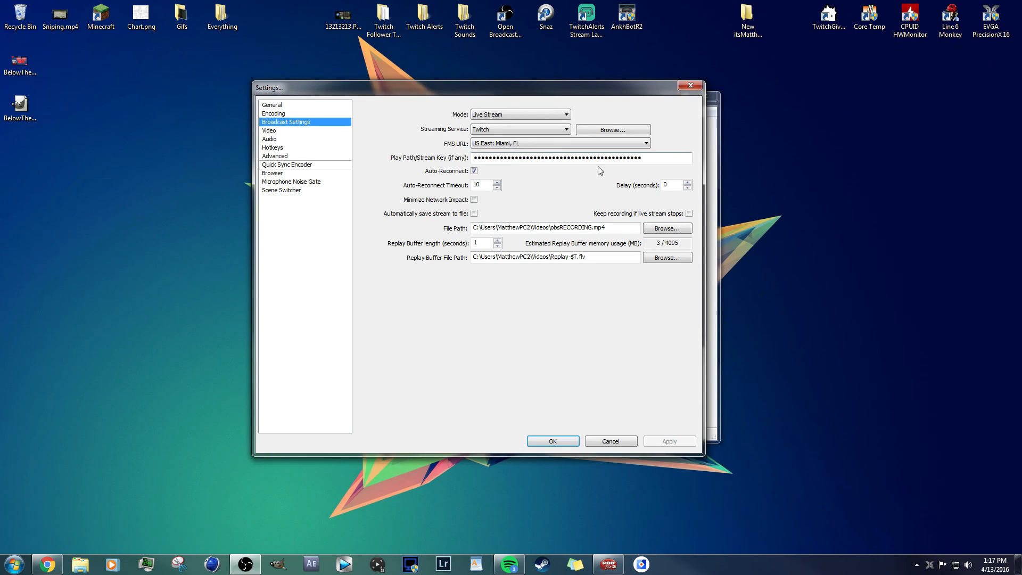
pyautogui.moveTo(663, 159); pyautogui.dragTo(311, 163)
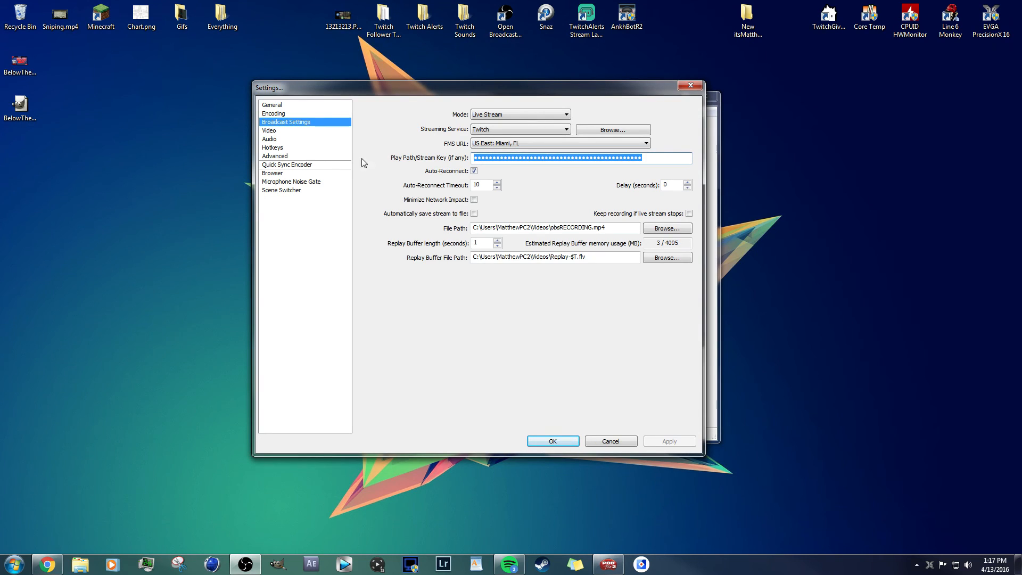
pyautogui.click(388, 173)
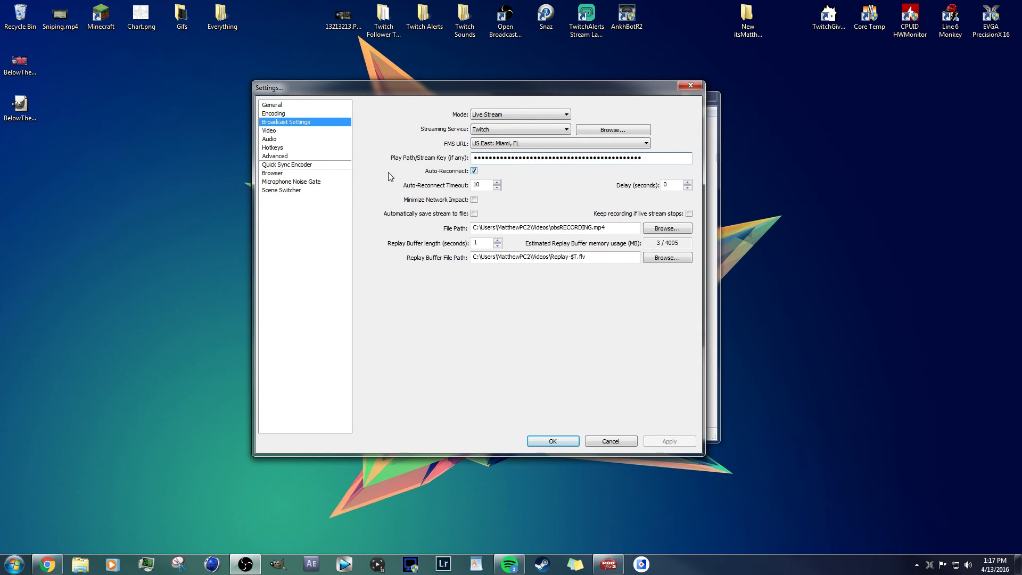
pyautogui.click(471, 170)
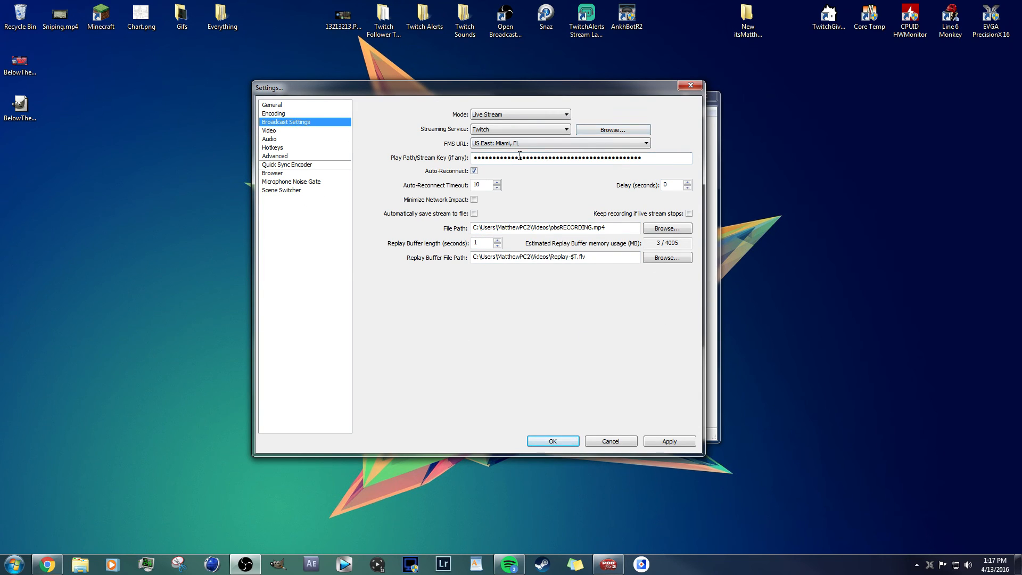
# Step: Switch back to Chrome and open YouTube in a new tab
pyautogui.click(47, 564)
pyautogui.click(428, 7)
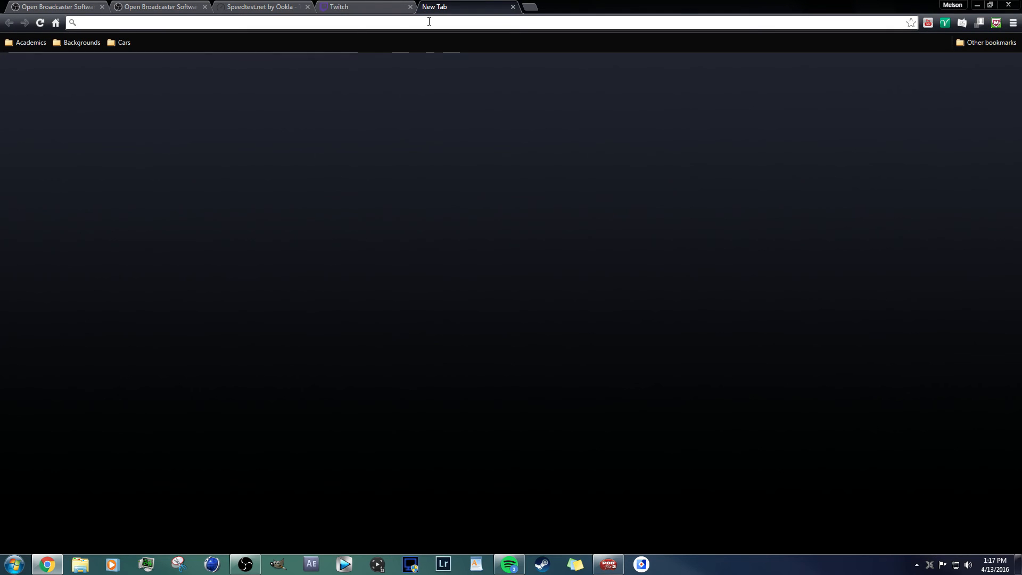
pyautogui.write('youtube')
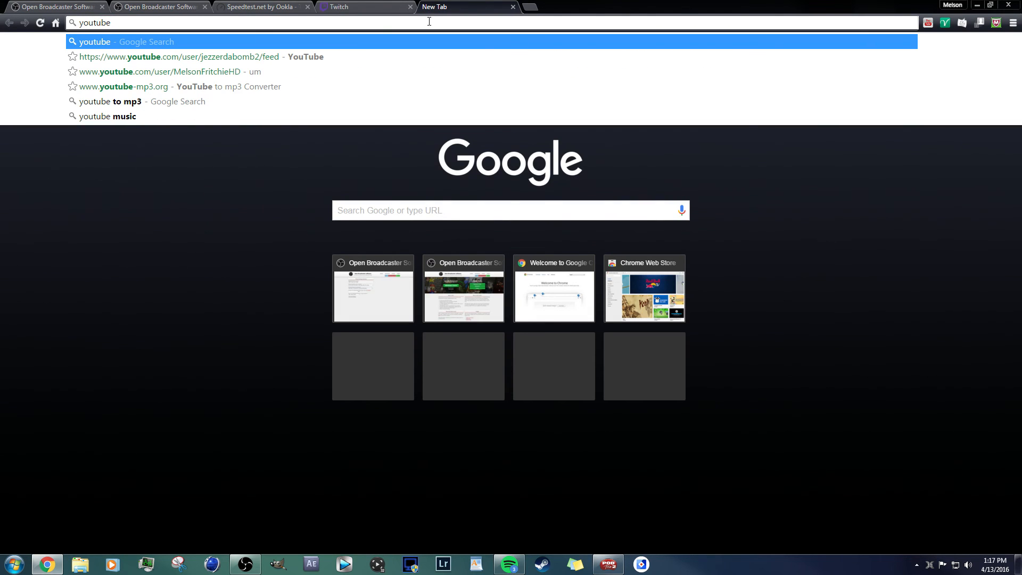
pyautogui.write('.co')
pyautogui.press('Return')
pyautogui.click(47, 564)
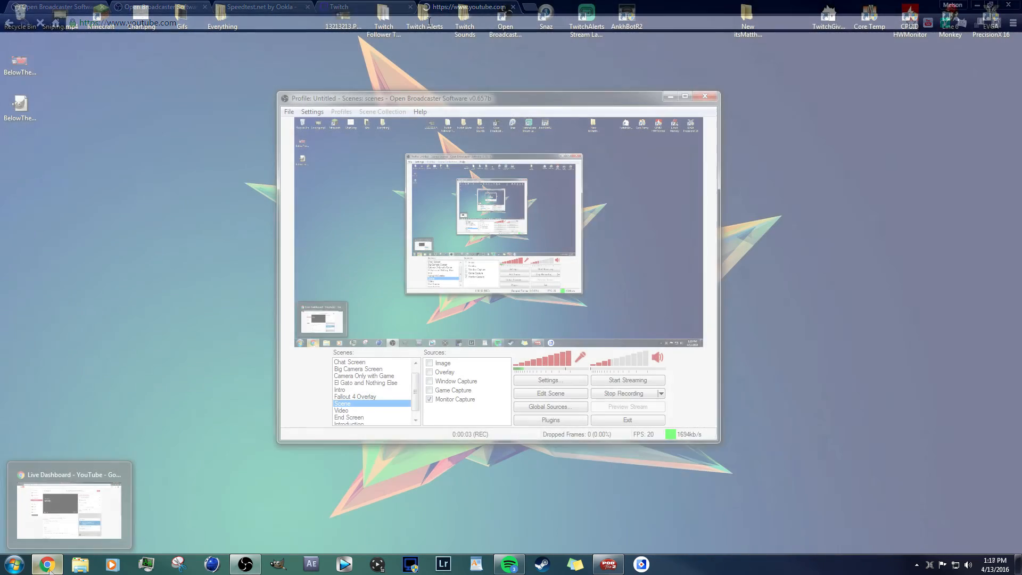
pyautogui.click(47, 563)
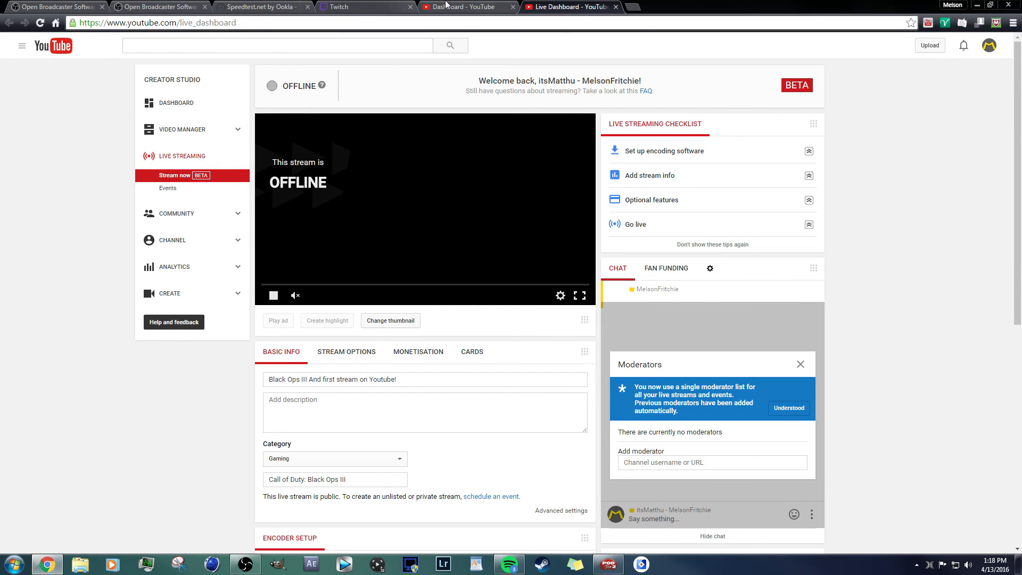
# Step: Look up the Creator Studio entry in the account menu on the YouTube dashboard, then close the menu
pyautogui.click(470, 7)
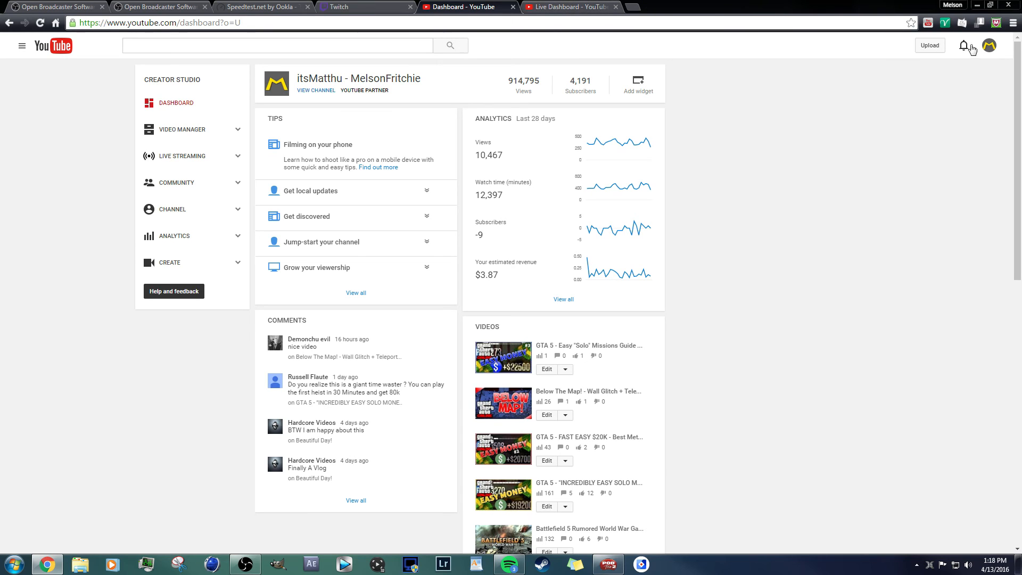
pyautogui.click(989, 46)
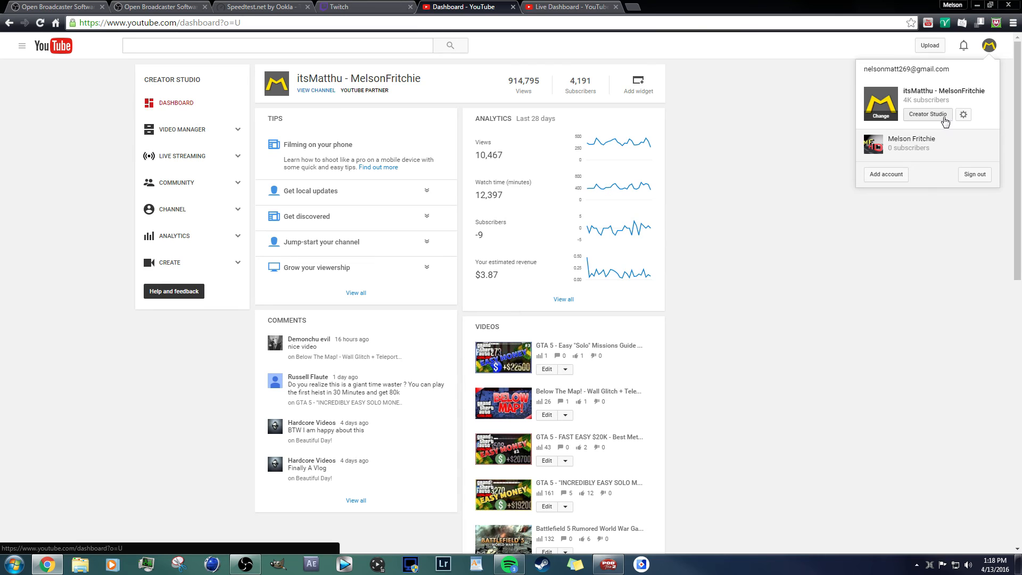
pyautogui.click(887, 248)
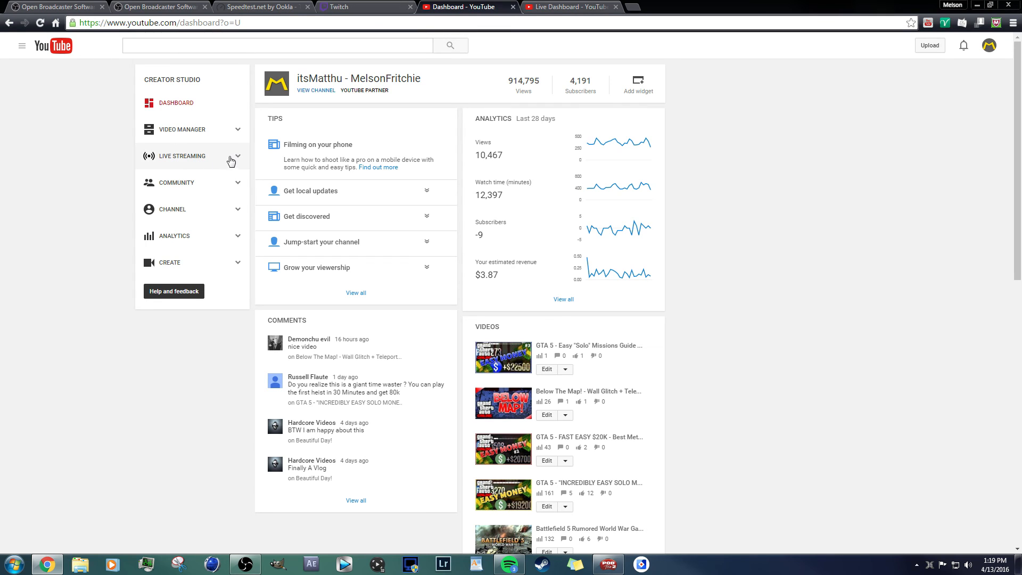
# Step: Bring up the Encoder Setup section with the stream name/key on YouTube's Live Dashboard
pyautogui.click(550, 11)
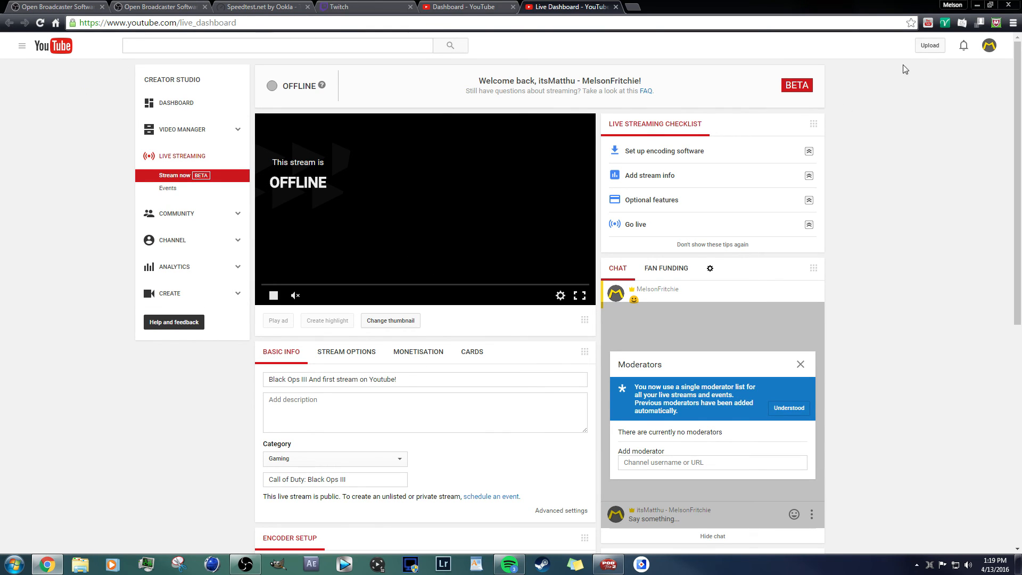
pyautogui.scroll(-4, 912, 213)
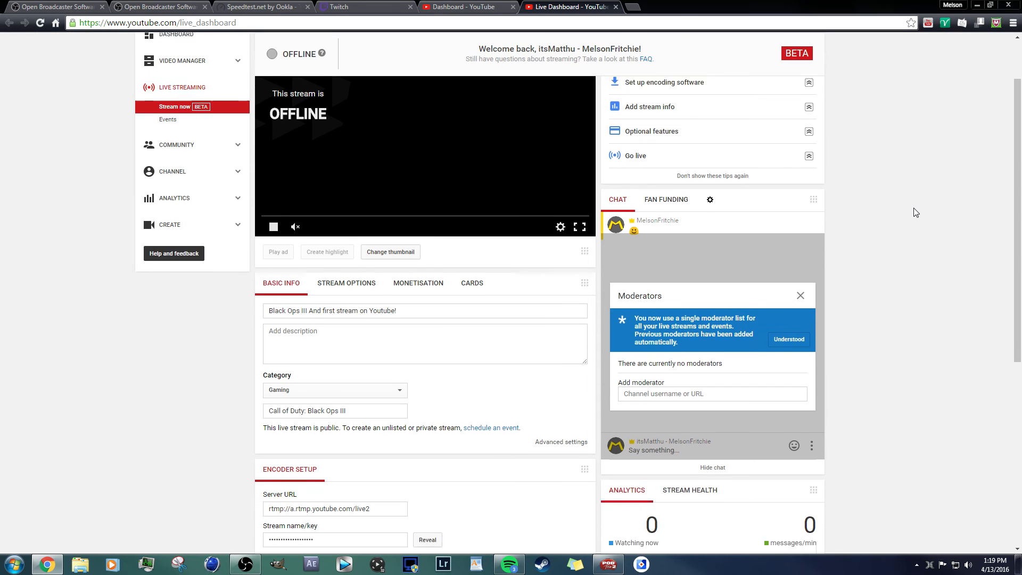
# Step: Dismiss the Moderators notice on the YouTube Live Dashboard and examine the stream info and Encoder Setup sections
pyautogui.scroll(4, 916, 212)
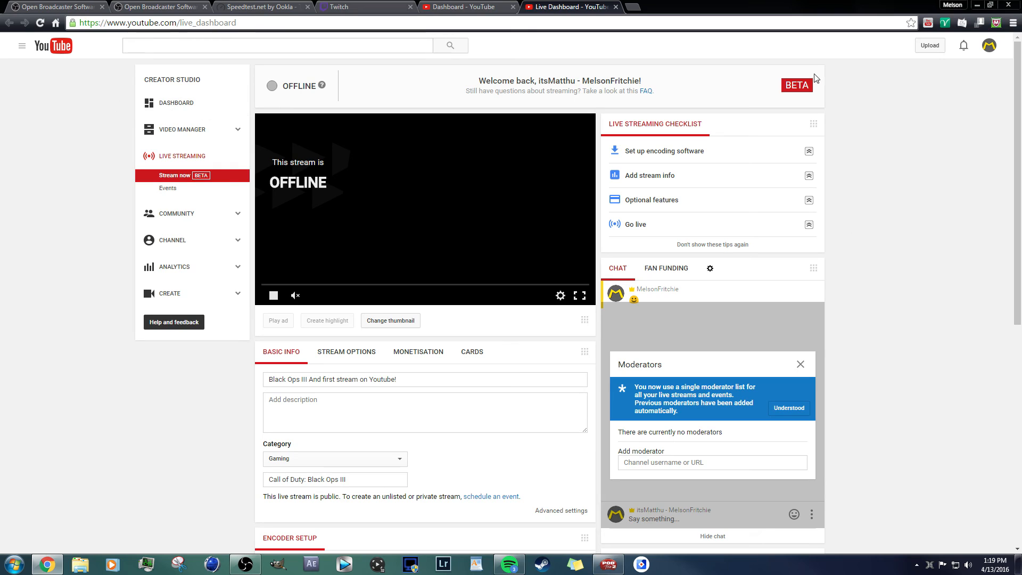
pyautogui.click(800, 364)
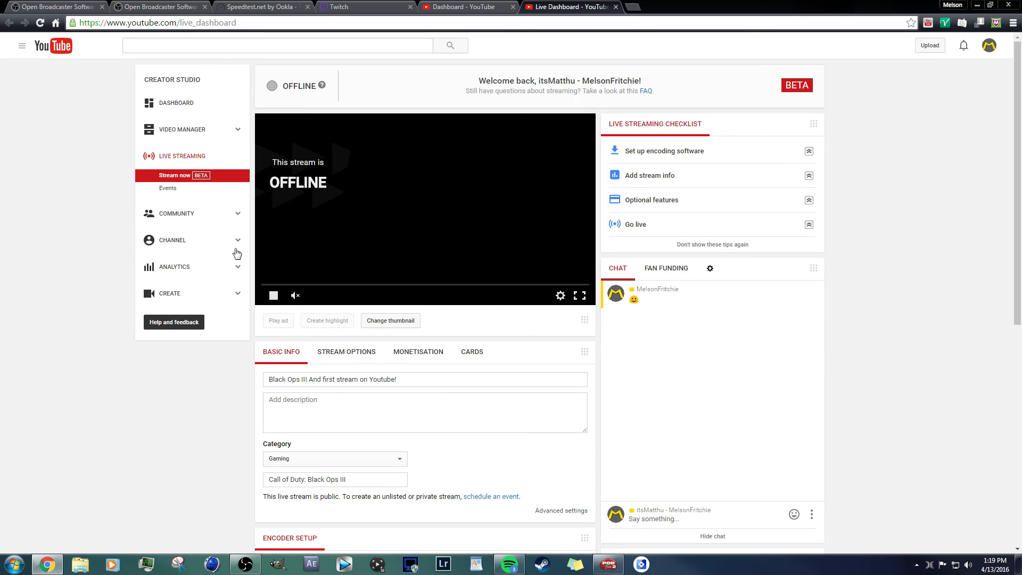
pyautogui.scroll(-1, 486, 345)
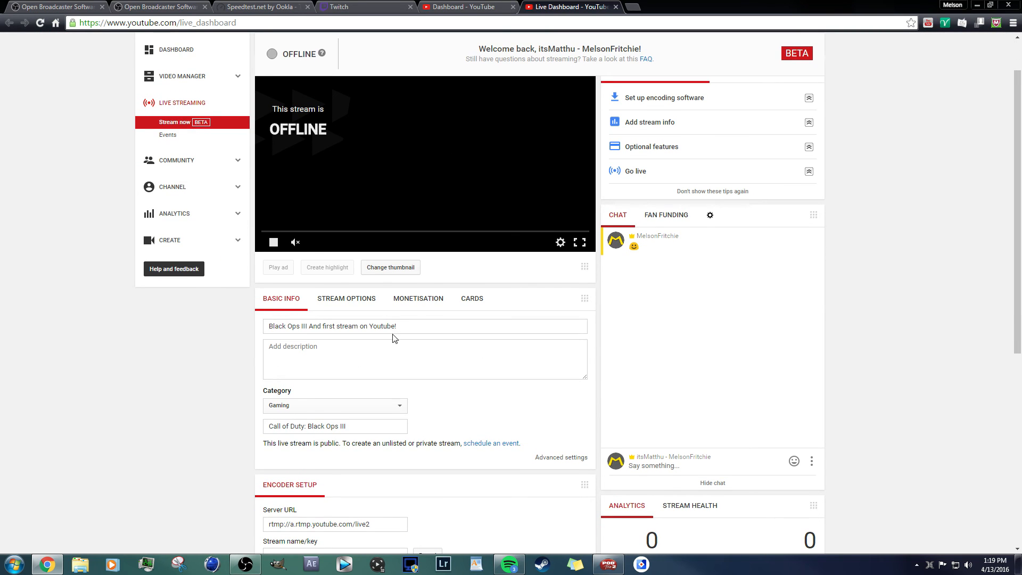
pyautogui.scroll(-1, 312, 360)
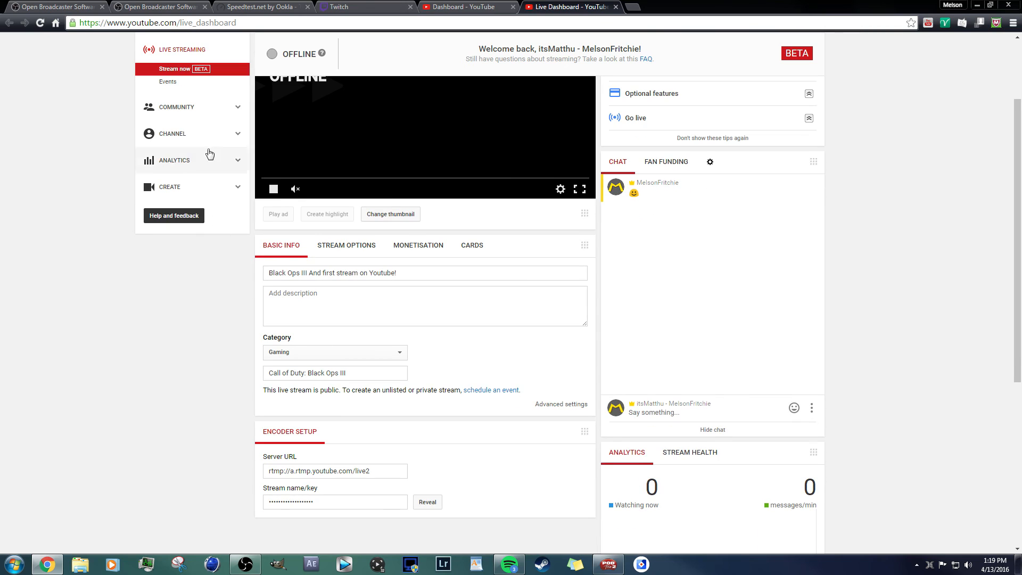
pyautogui.scroll(2, 323, 211)
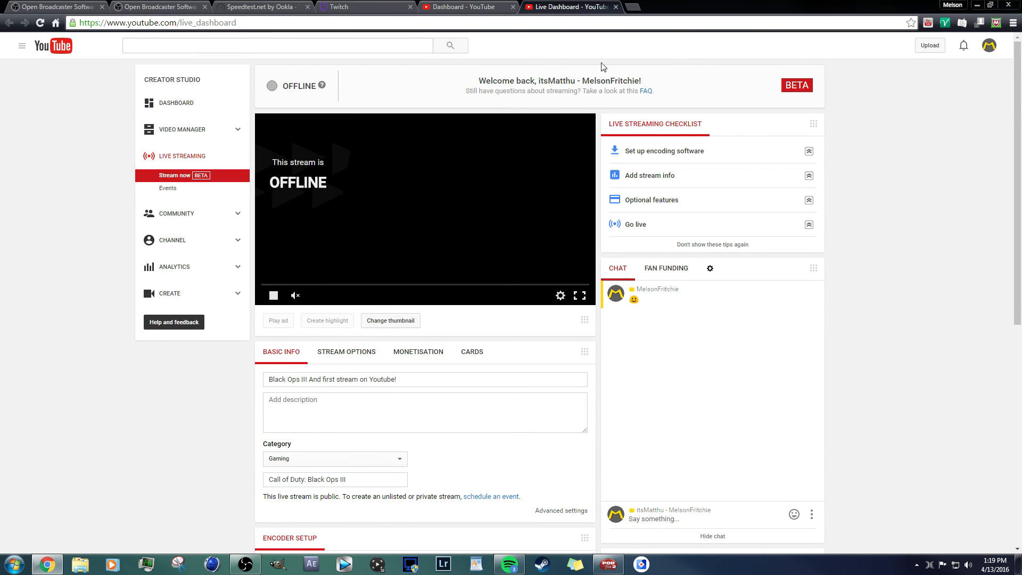
pyautogui.scroll(-4, 603, 69)
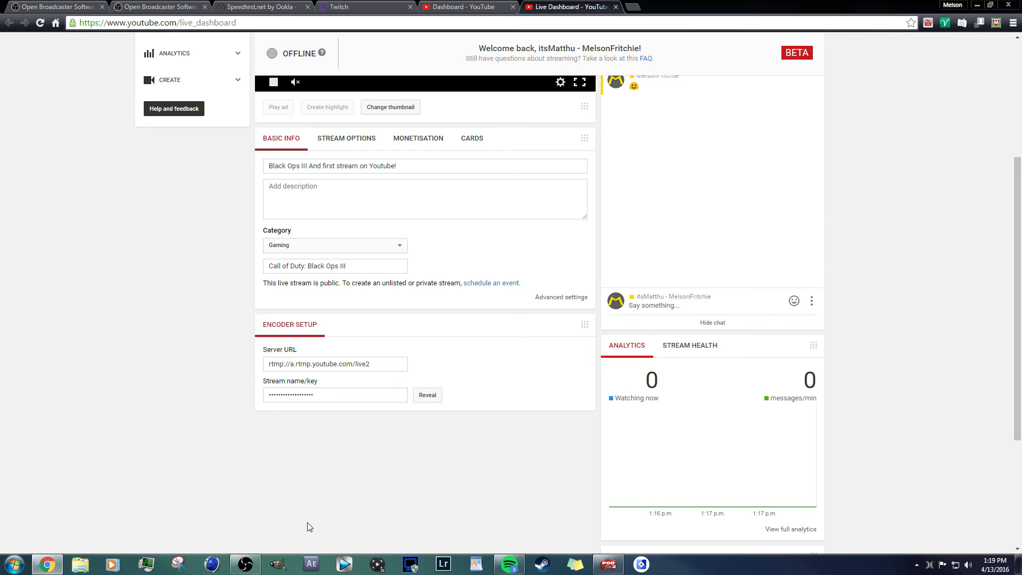
# Step: Switch to Open Broadcaster Software with Chrome minimized and select the whole Play Path/Stream Key entry in the Broadcast Settings
pyautogui.click(246, 564)
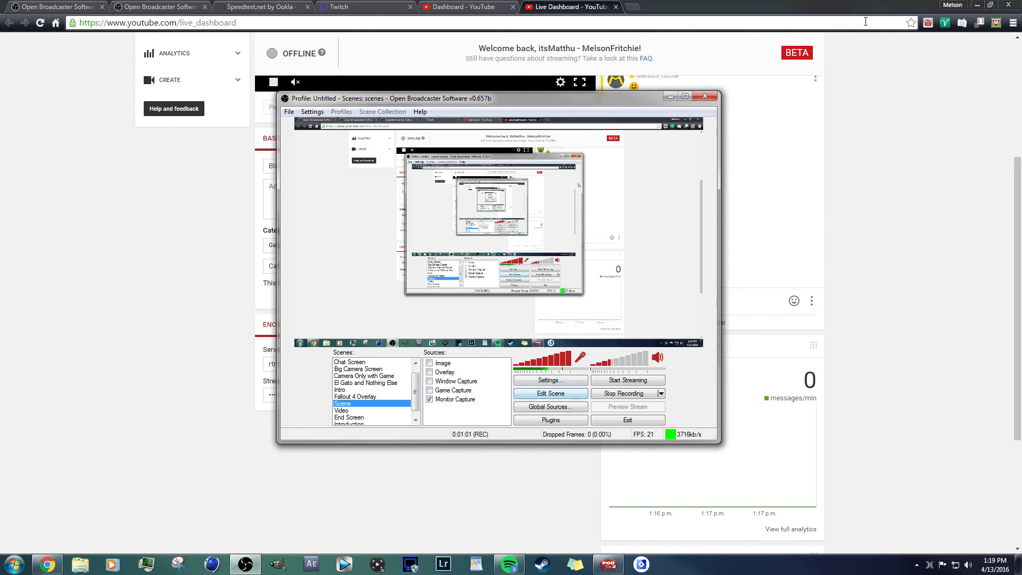
pyautogui.click(977, 5)
pyautogui.click(550, 380)
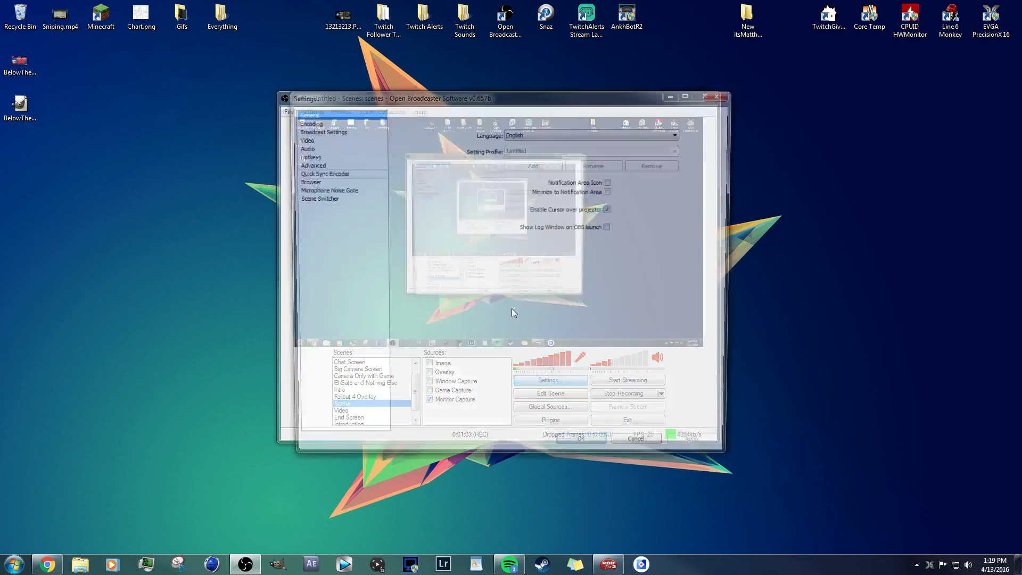
pyautogui.click(312, 123)
pyautogui.click(314, 131)
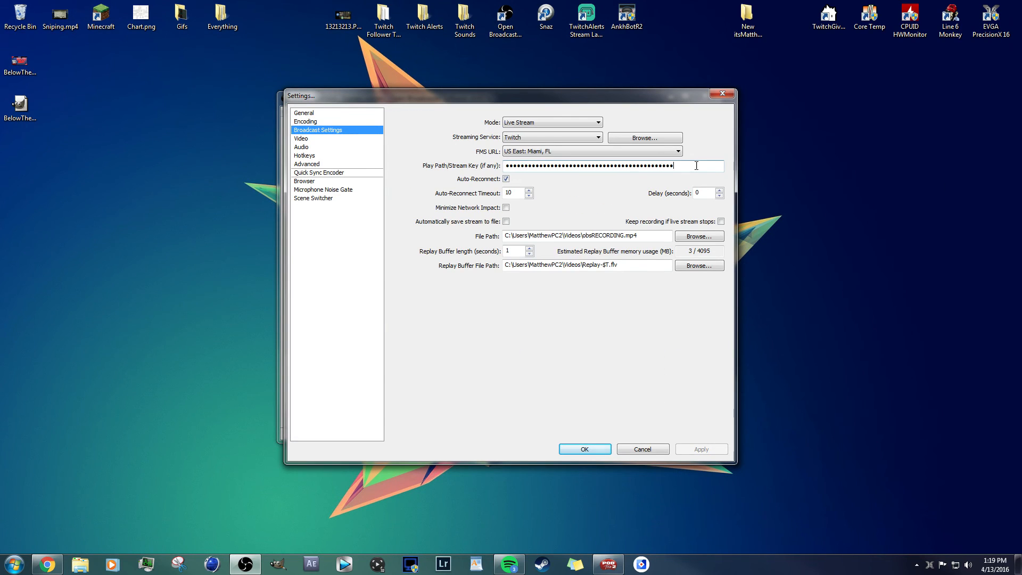
pyautogui.moveTo(696, 166); pyautogui.dragTo(447, 169)
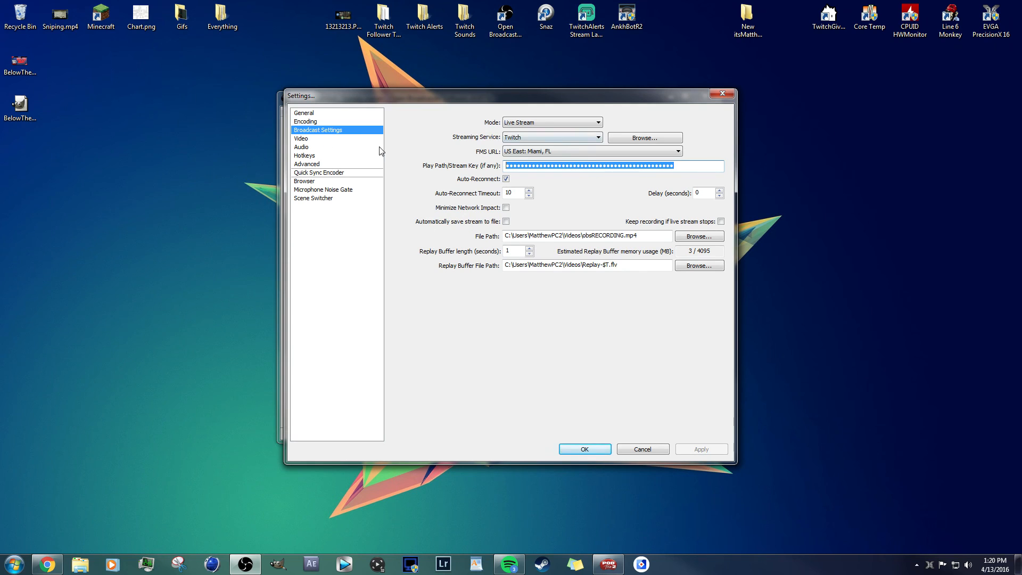
# Step: In the Video settings, set the Resolution Downscale to 1.50 (1280x720) and the filter to Lanczos (best detail, 36 samples)
pyautogui.click(319, 139)
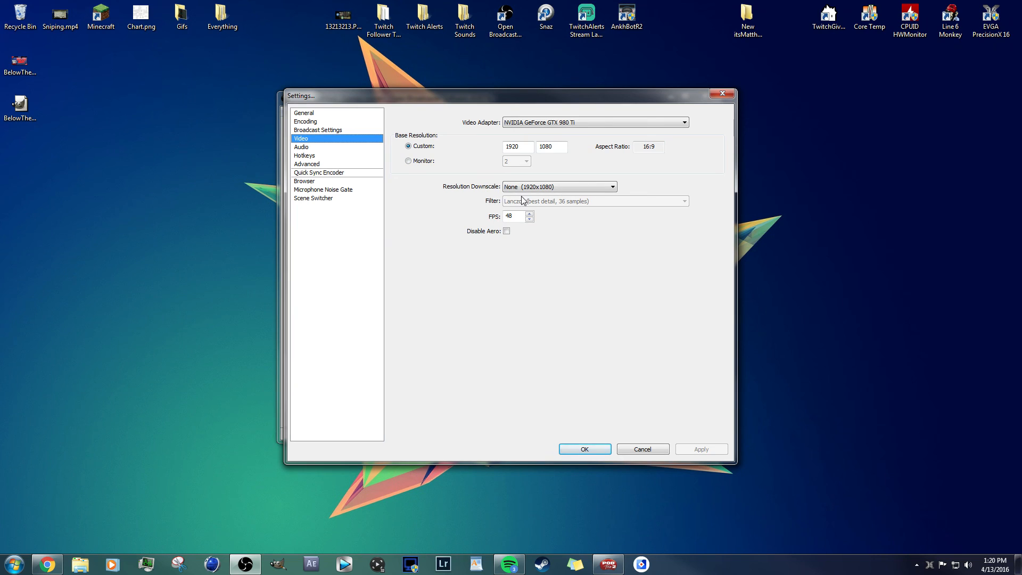
pyautogui.click(562, 187)
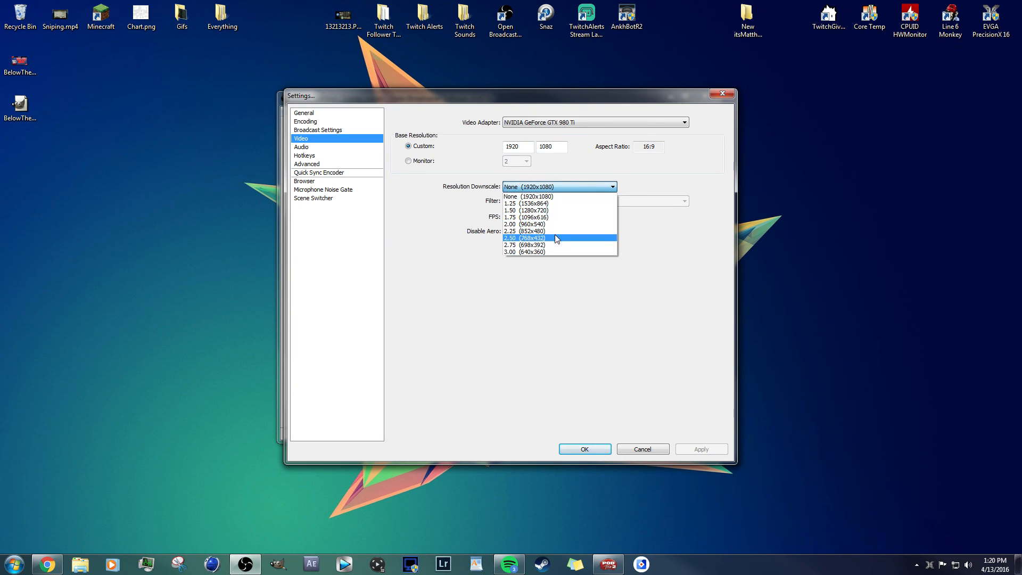
pyautogui.click(557, 210)
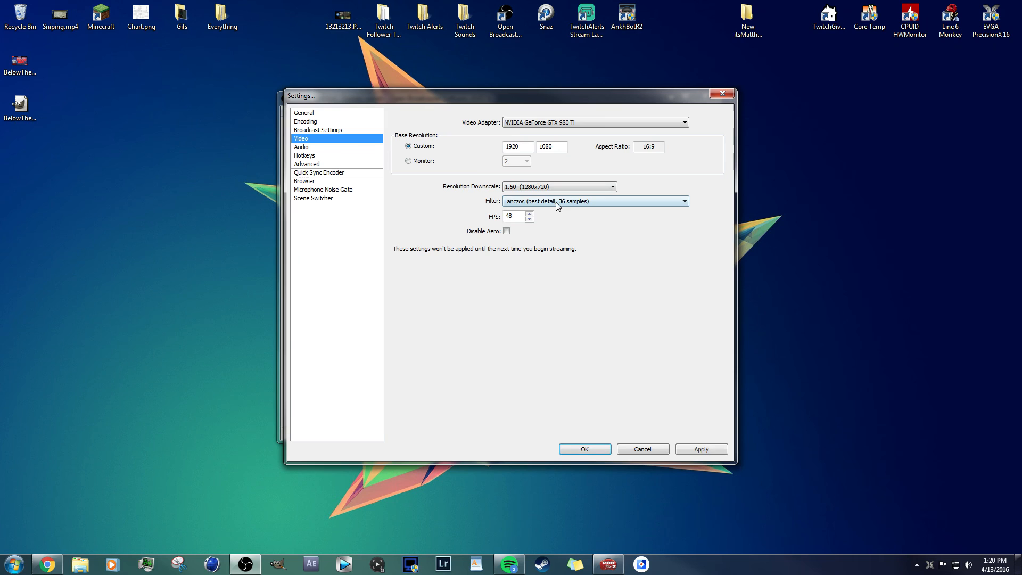
pyautogui.click(517, 200)
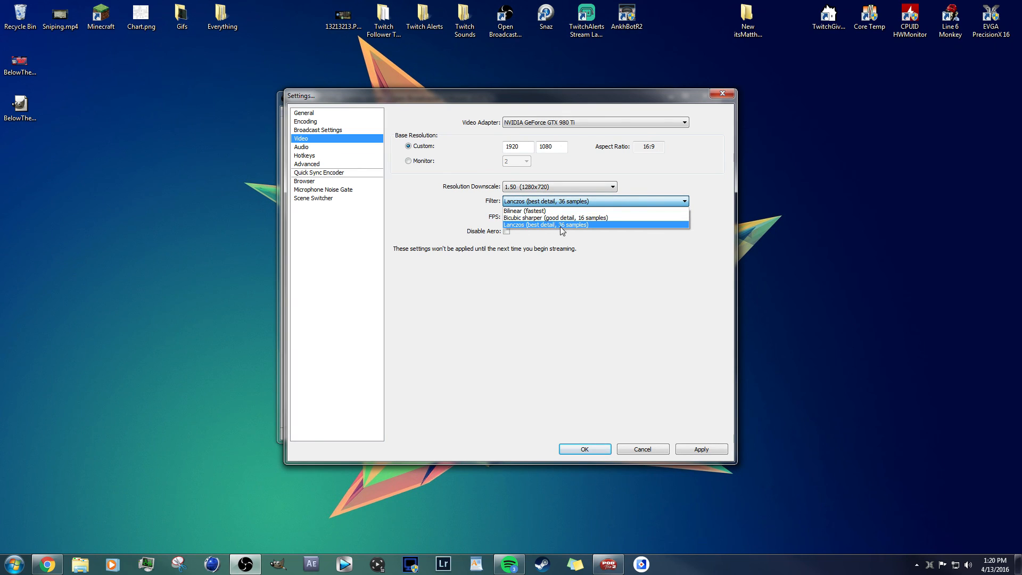
pyautogui.click(580, 225)
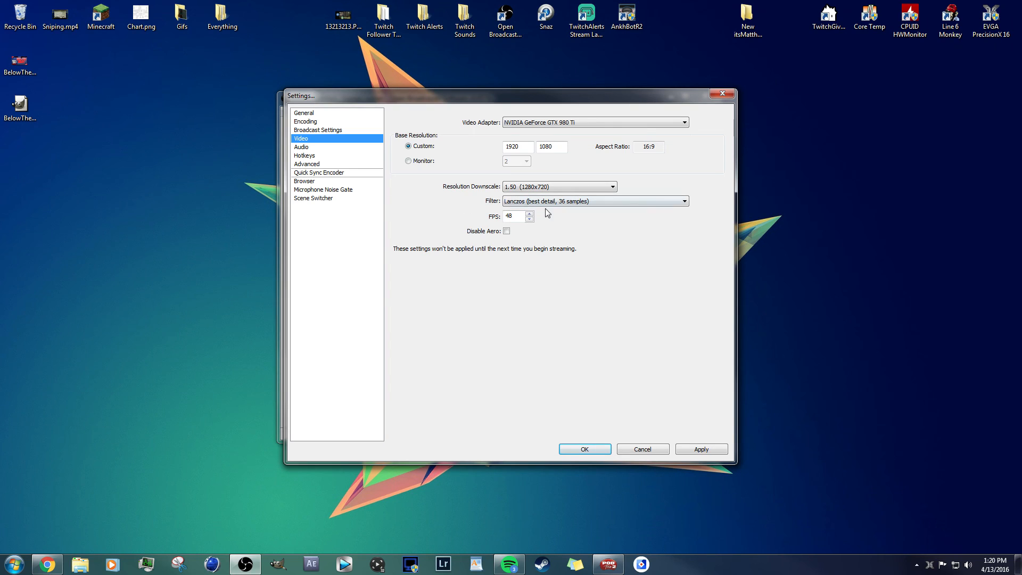
# Step: Turn on Disable Aero in the Video settings and apply the change
pyautogui.click(506, 231)
pyautogui.click(704, 453)
pyautogui.click(510, 232)
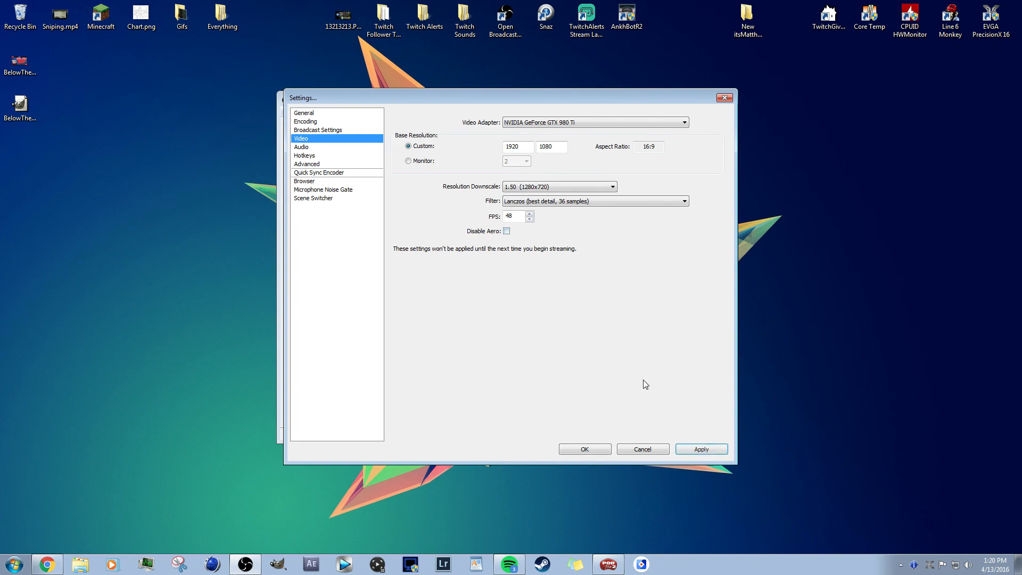
pyautogui.click(507, 230)
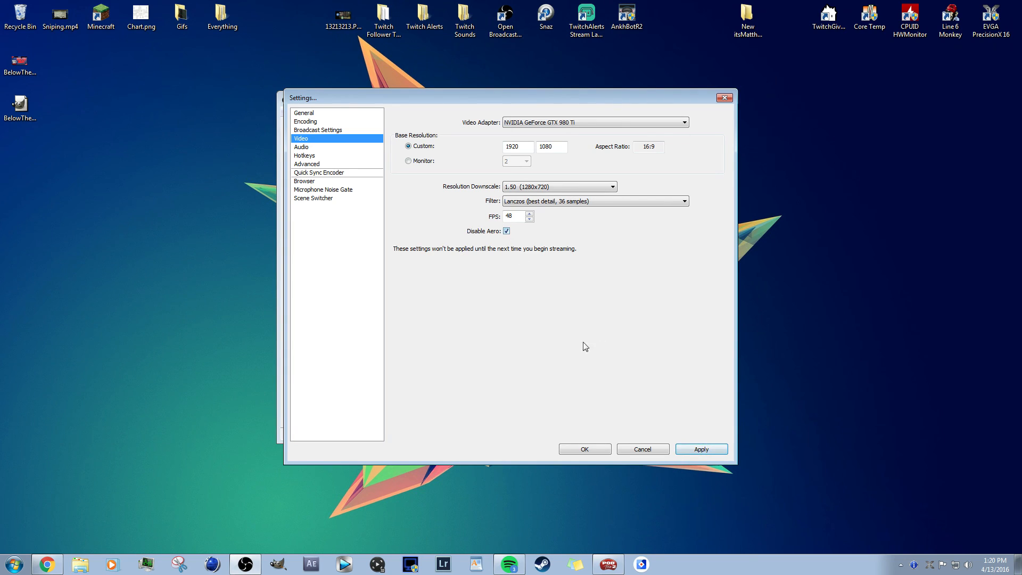
pyautogui.click(700, 450)
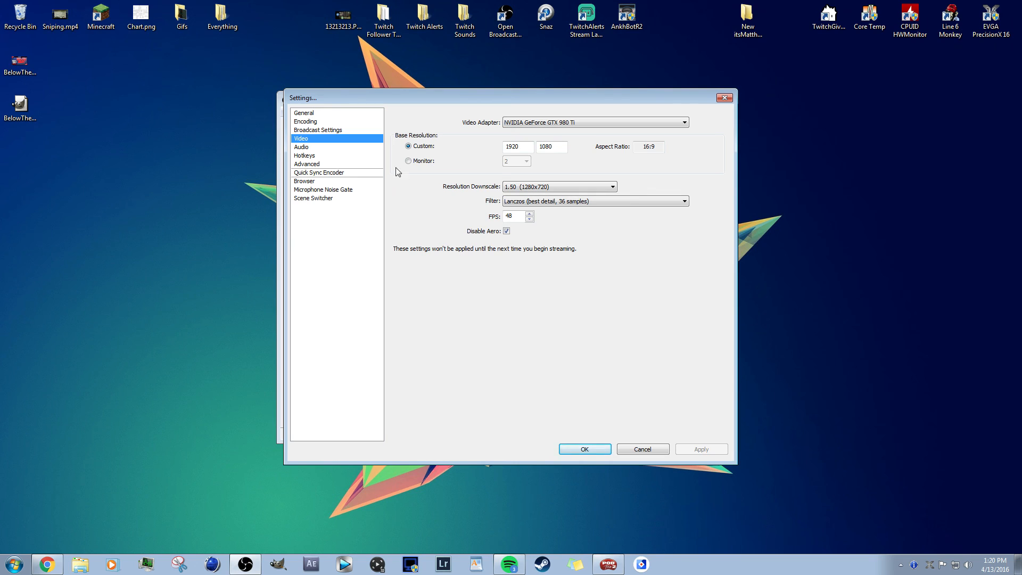
# Step: Check the available video adapters and choose NVIDIA GeForce GTX 980 Ti
pyautogui.click(515, 122)
pyautogui.click(528, 130)
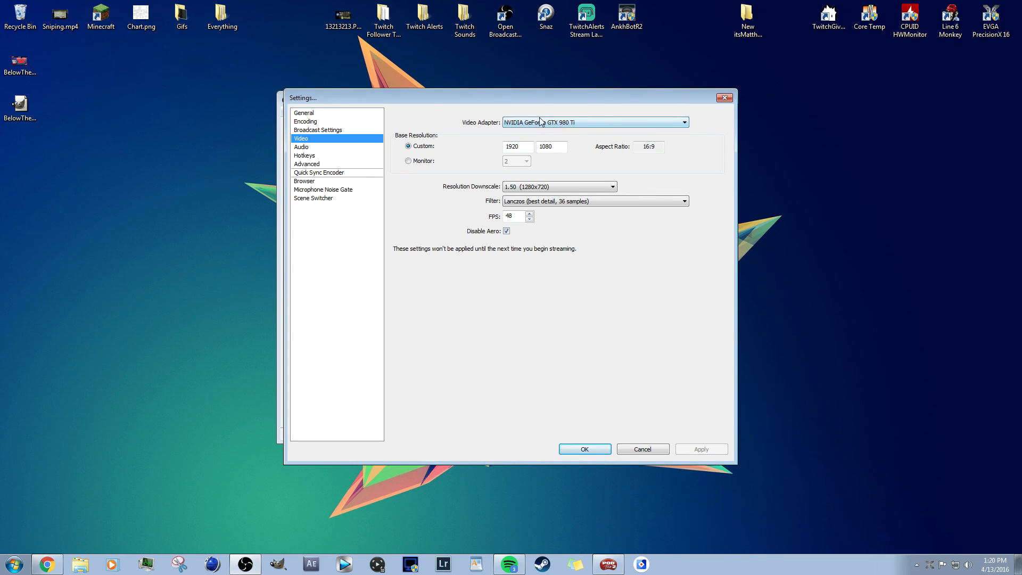
pyautogui.click(548, 124)
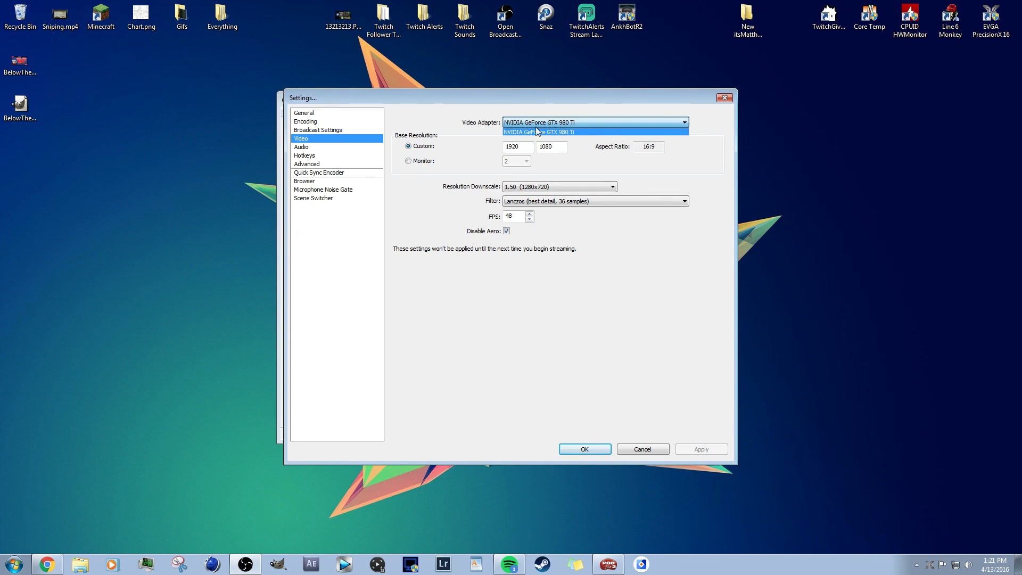
pyautogui.click(526, 119)
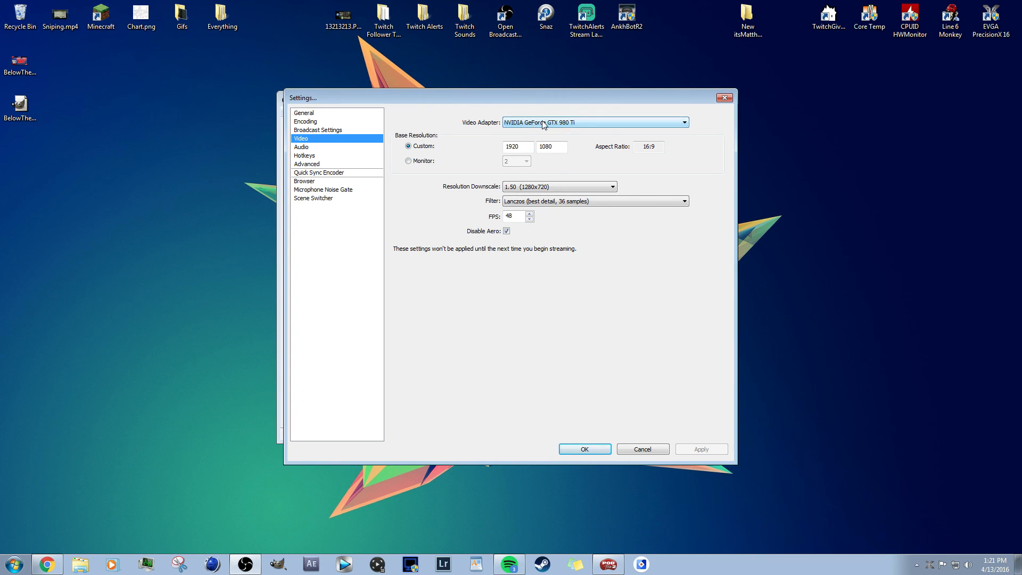
pyautogui.click(613, 124)
pyautogui.click(593, 133)
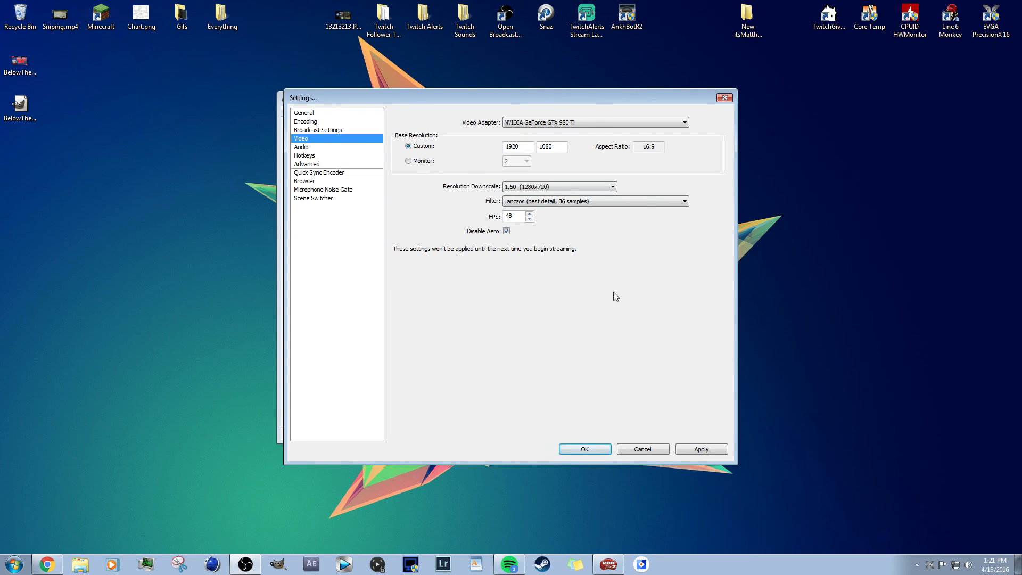
# Step: Bring up the Audio settings and look through the Desktop Audio Device choices, keeping Default
pyautogui.click(310, 147)
pyautogui.click(472, 318)
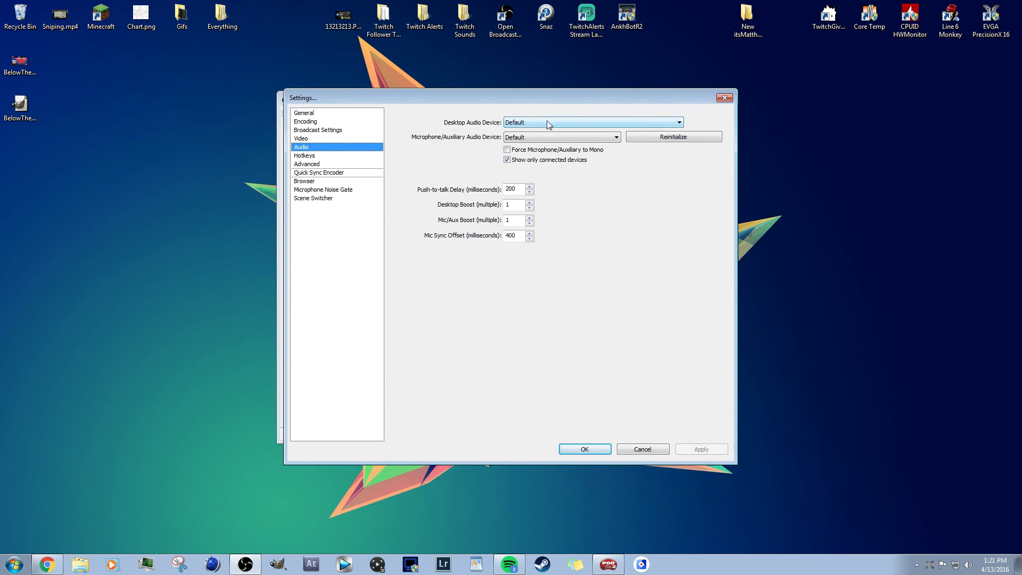
pyautogui.click(647, 121)
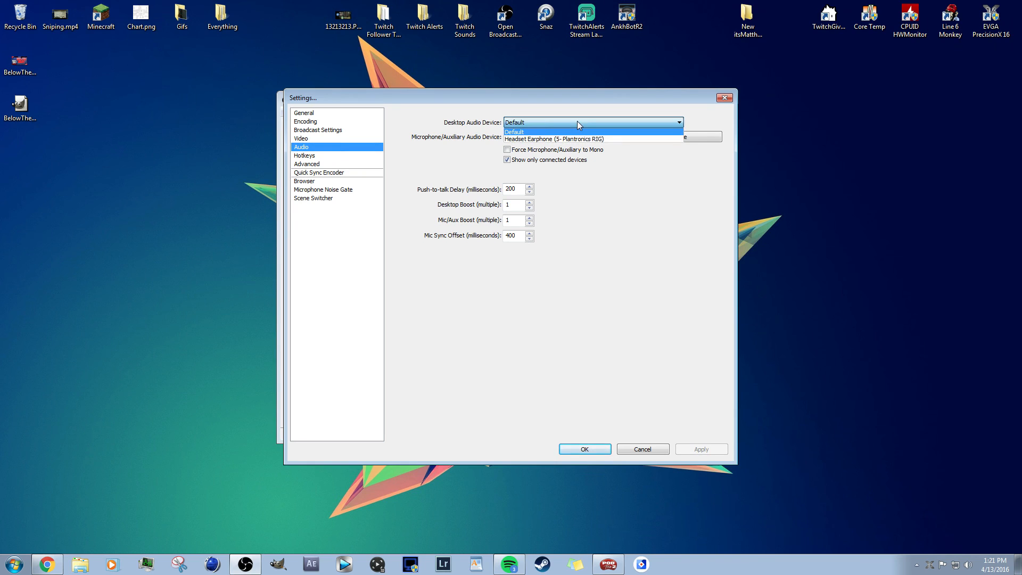
pyautogui.click(576, 121)
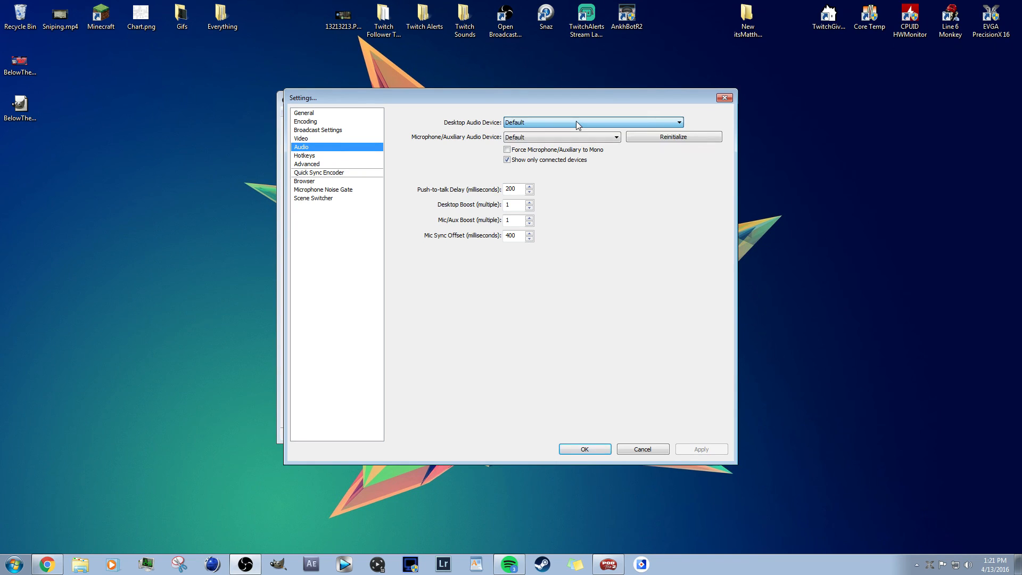
# Step: Open the Windows playback devices list and place the Sound window over the Open Broadcaster Software settings
pyautogui.click(968, 565)
pyautogui.rightClick(968, 567)
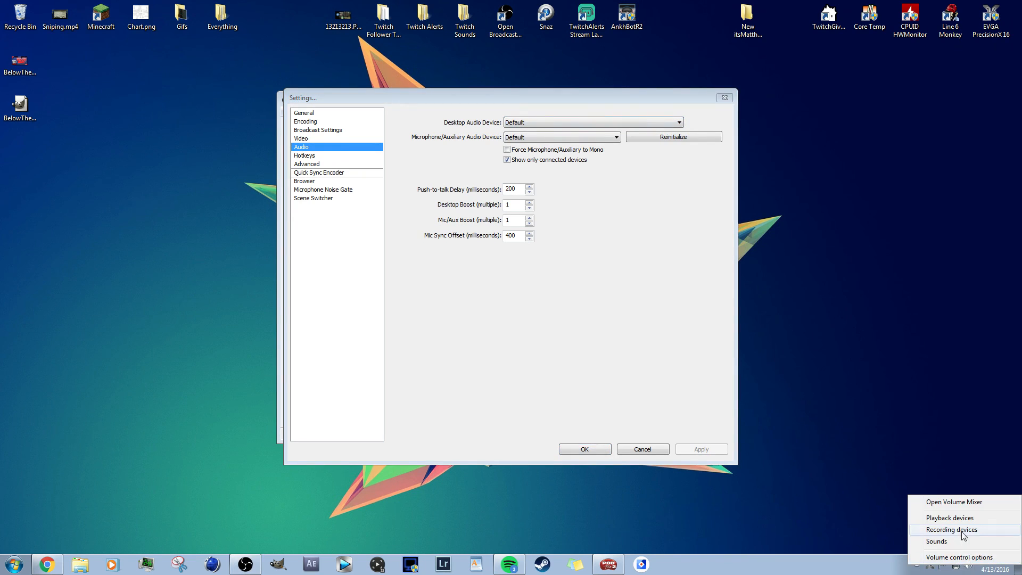
pyautogui.click(963, 518)
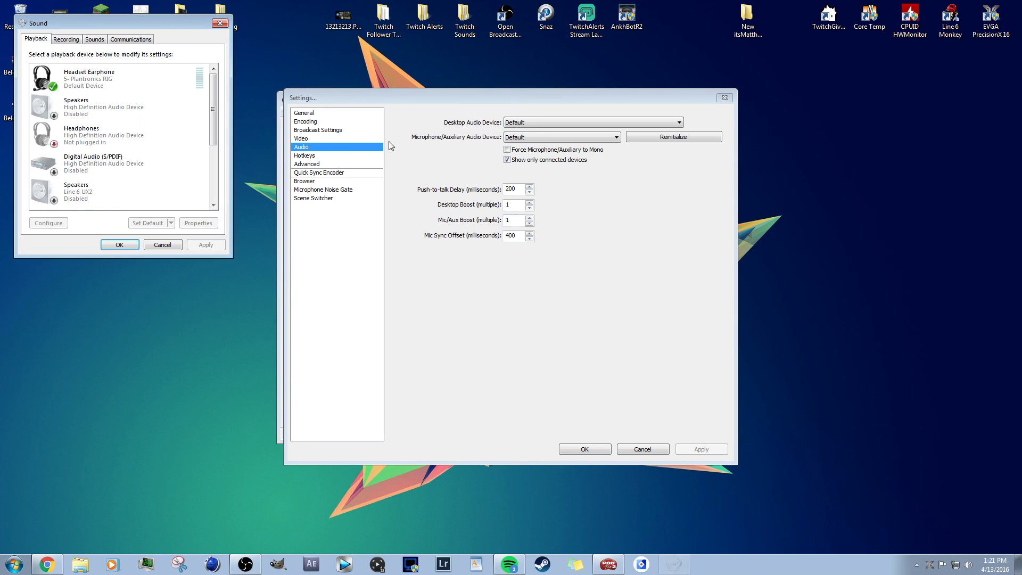
pyautogui.moveTo(89, 24); pyautogui.dragTo(643, 152)
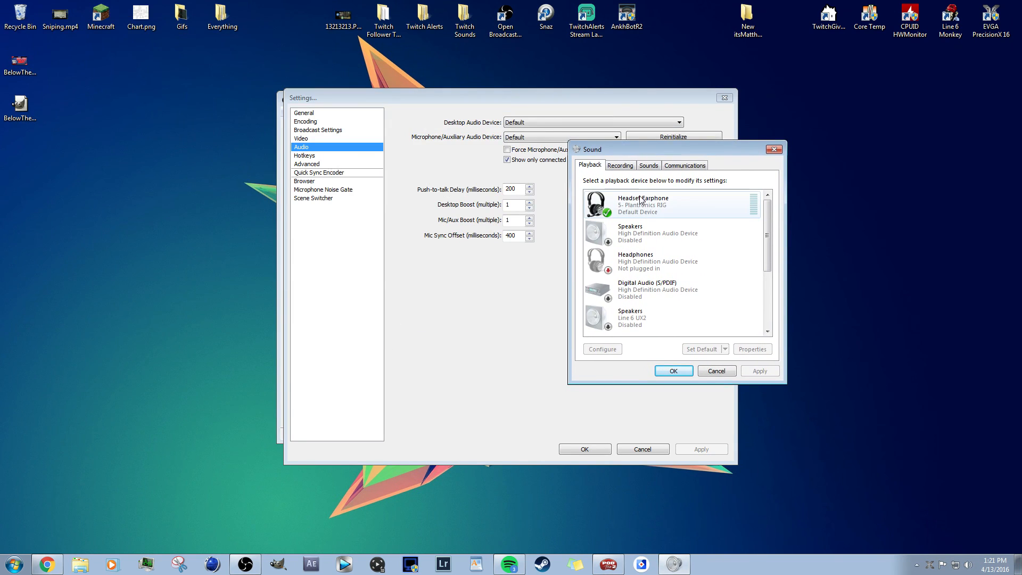
# Step: Examine the default device among the Windows recording and playback devices, then close the Sound window without changes
pyautogui.click(620, 166)
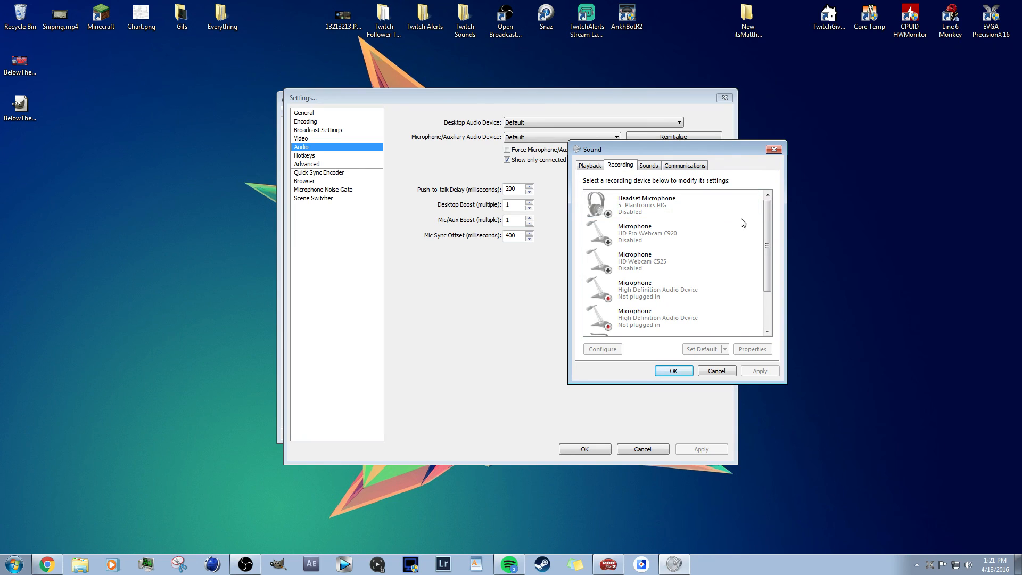
pyautogui.scroll(-2, 764, 266)
pyautogui.scroll(1, 764, 274)
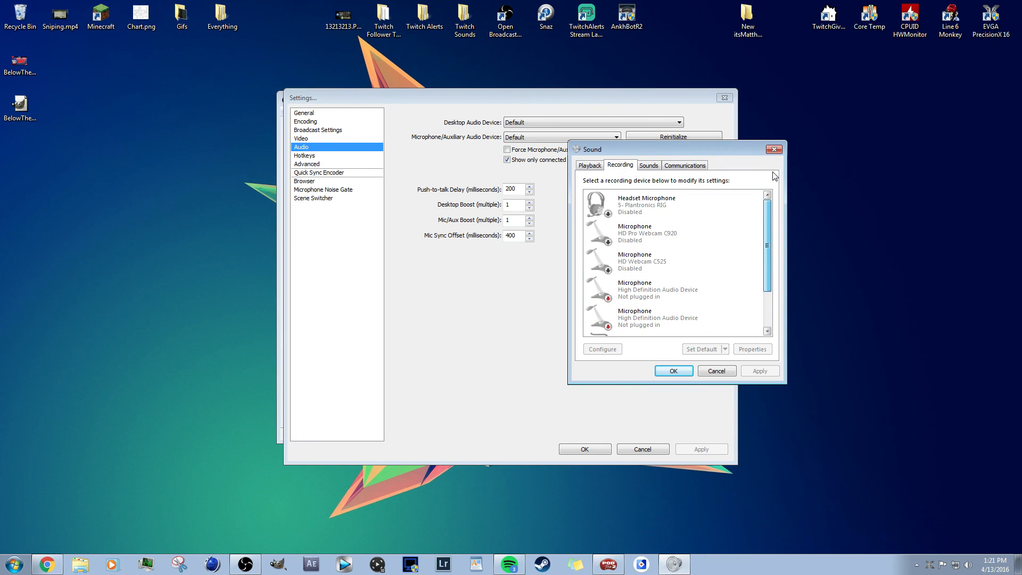
pyautogui.scroll(-1, 764, 274)
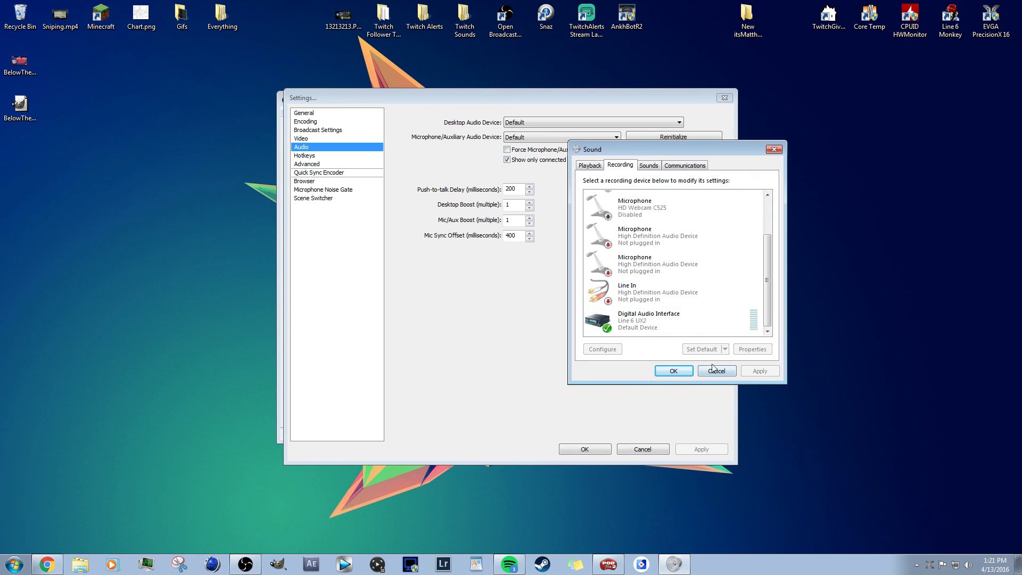
pyautogui.scroll(3, 703, 290)
pyautogui.scroll(-3, 728, 311)
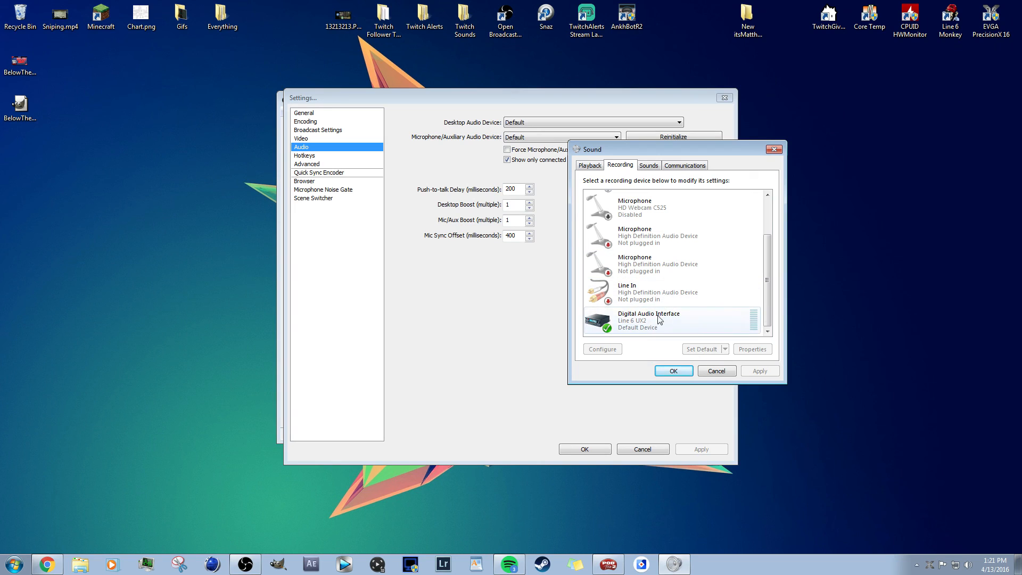
pyautogui.click(589, 166)
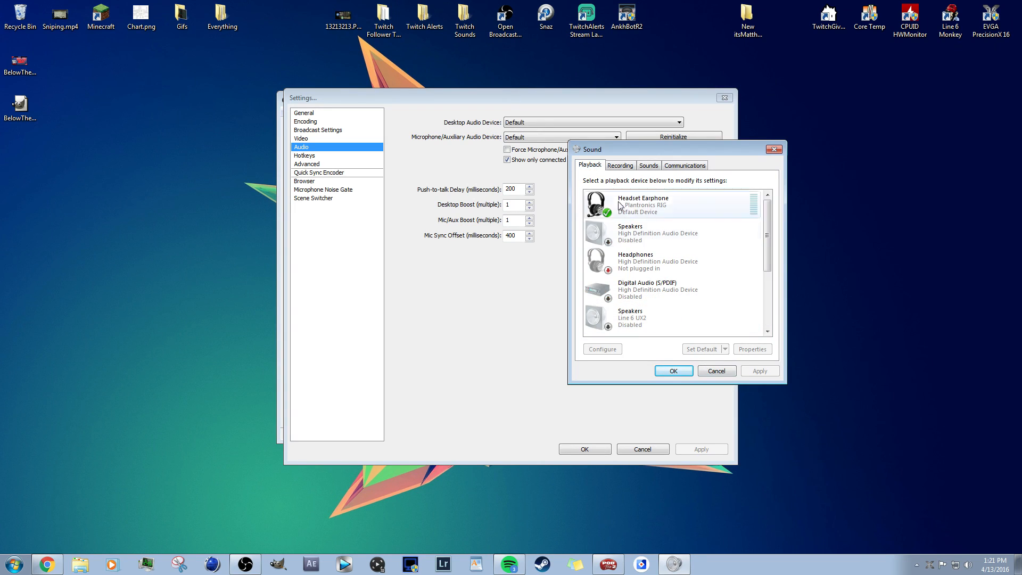
pyautogui.click(716, 371)
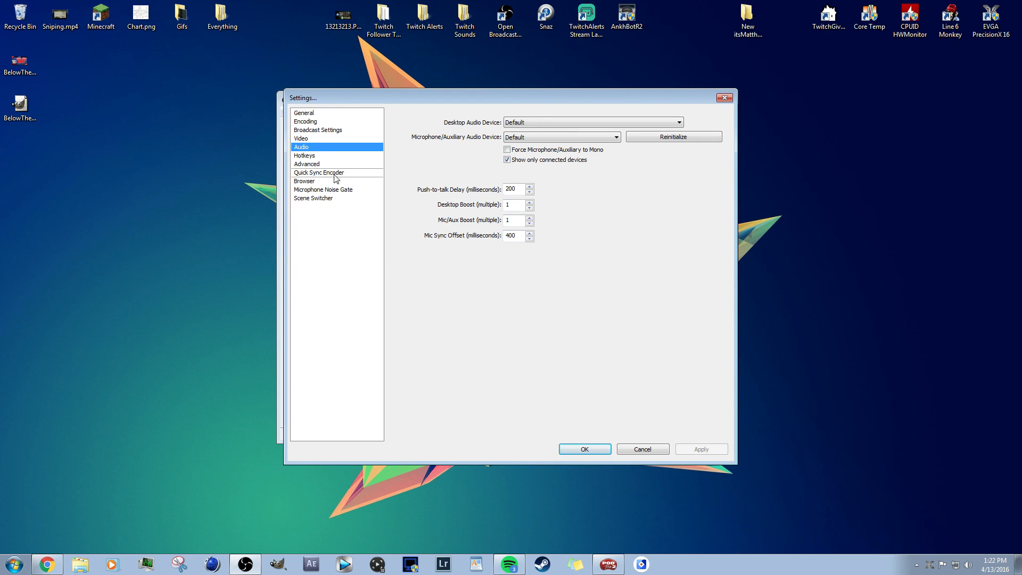
# Step: Open the Hotkeys settings and examine the microphone mute and start/stop recording assignments
pyautogui.click(316, 156)
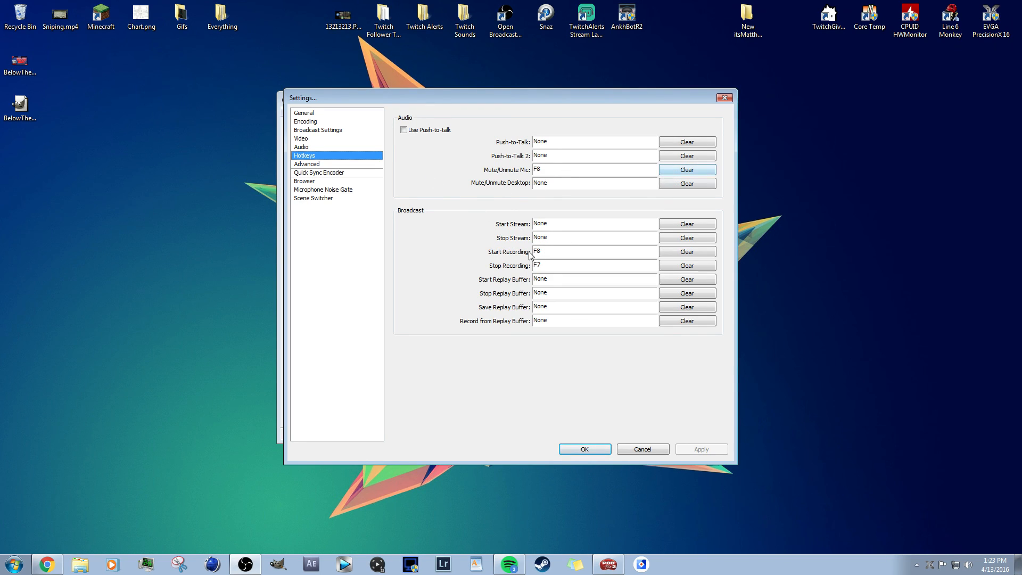
# Step: Clear the Mute/Unmute Mic hotkey and bring up the Advanced settings
pyautogui.click(686, 170)
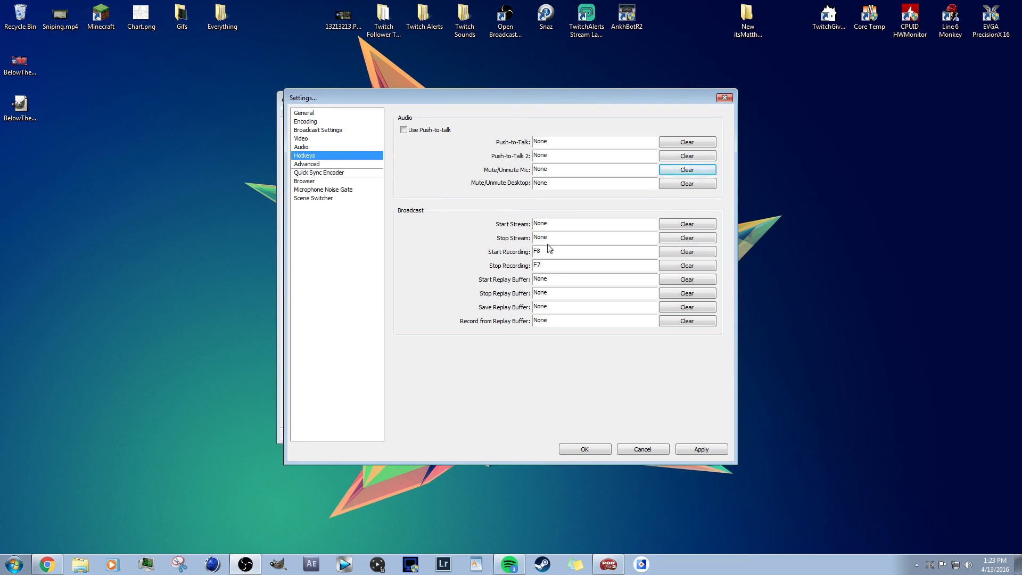
pyautogui.click(313, 164)
pyautogui.click(462, 318)
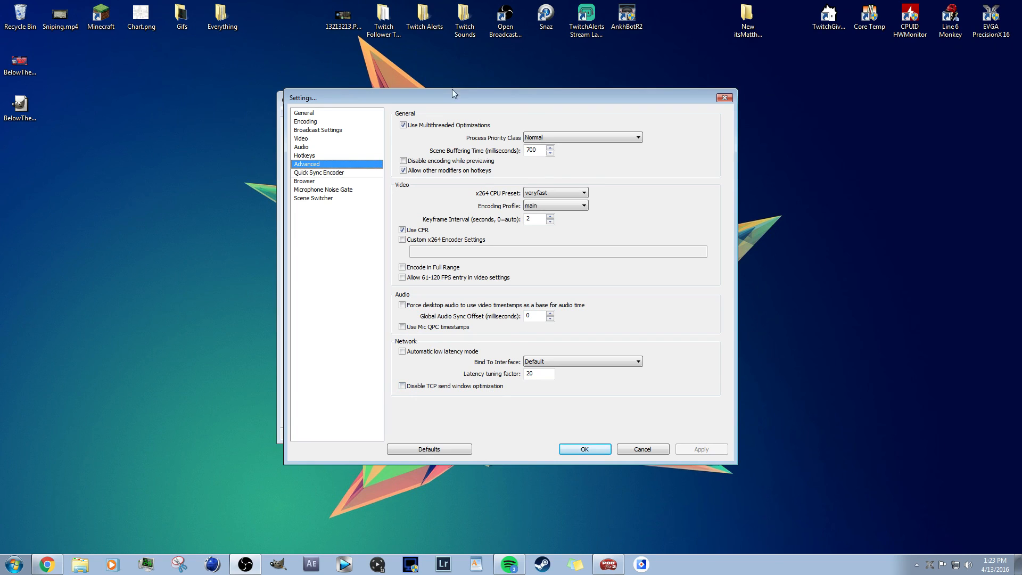
# Step: Look through the x264 CPU Preset choices from ultrafast to slower, keeping veryfast
pyautogui.click(549, 193)
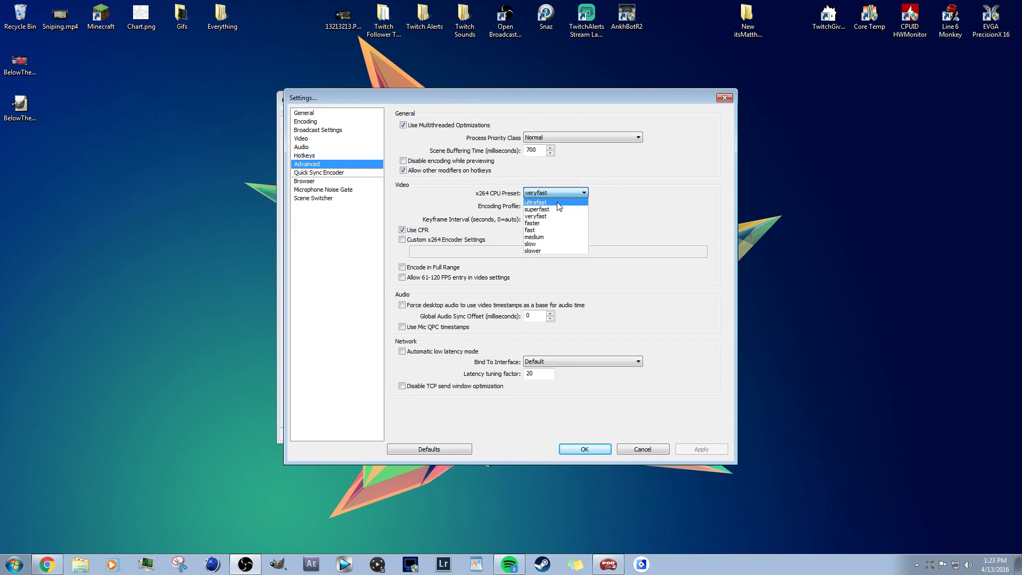
pyautogui.click(570, 194)
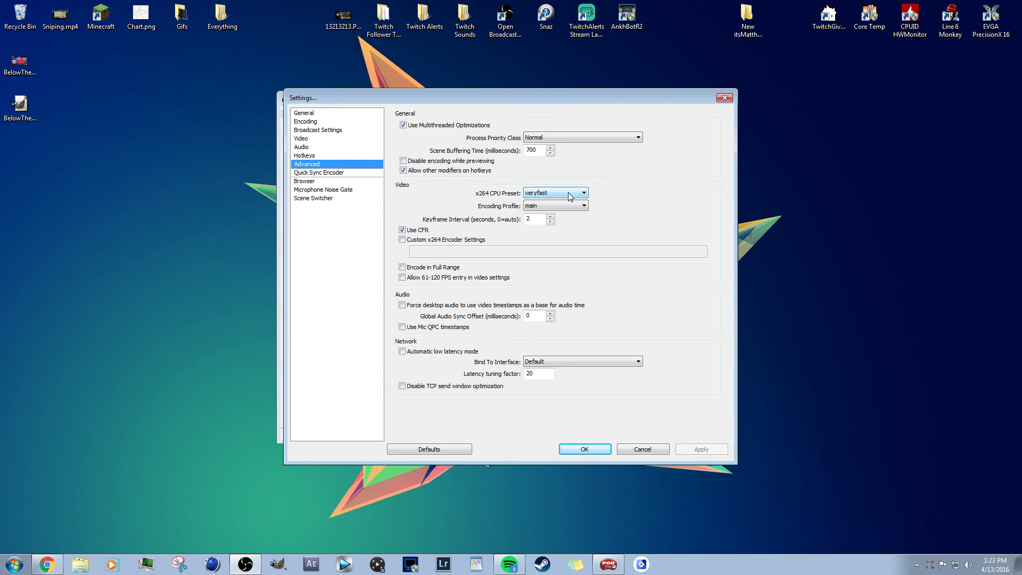
pyautogui.click(570, 194)
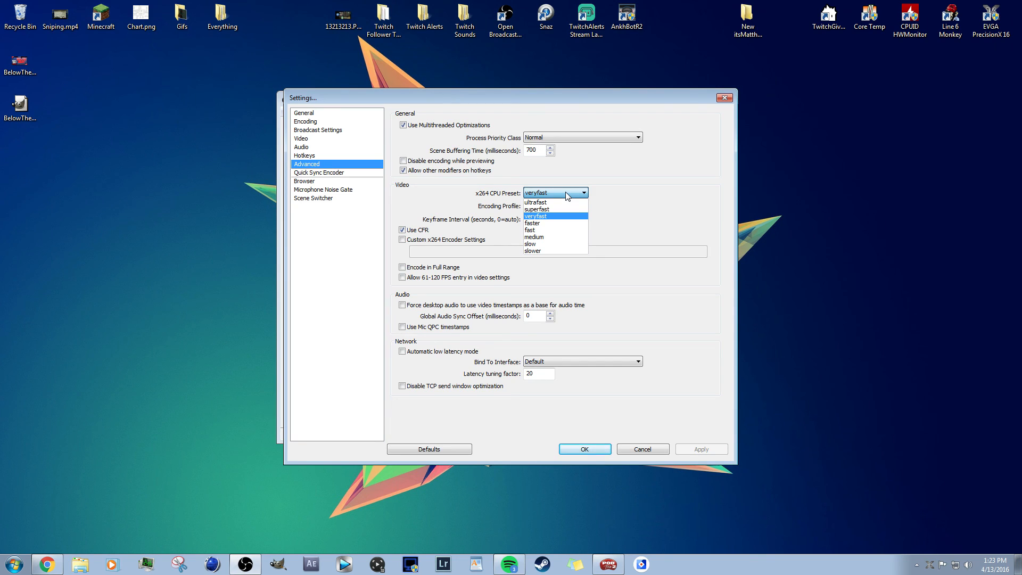
pyautogui.click(567, 193)
pyautogui.click(567, 193)
pyautogui.click(567, 193)
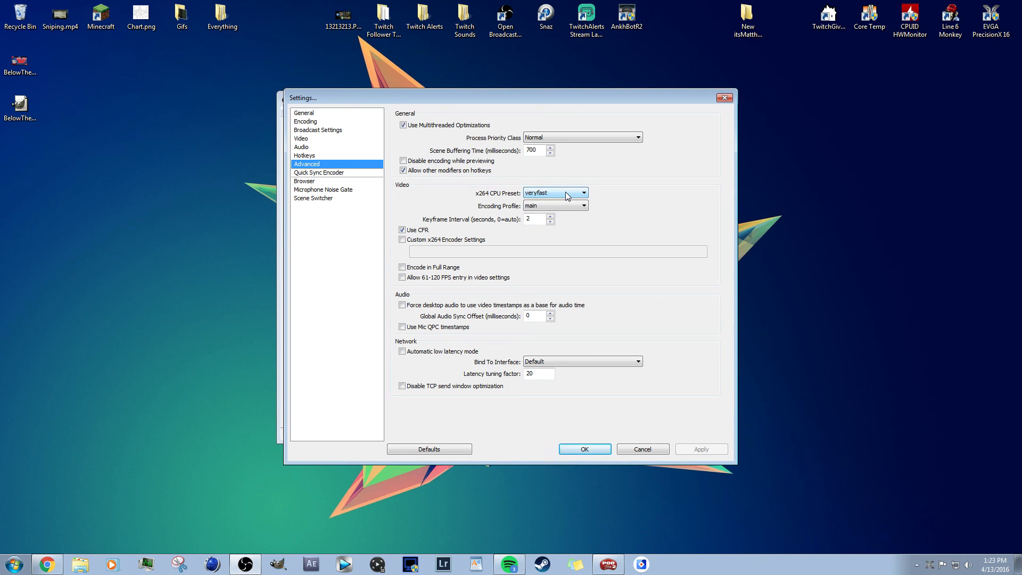
pyautogui.click(567, 193)
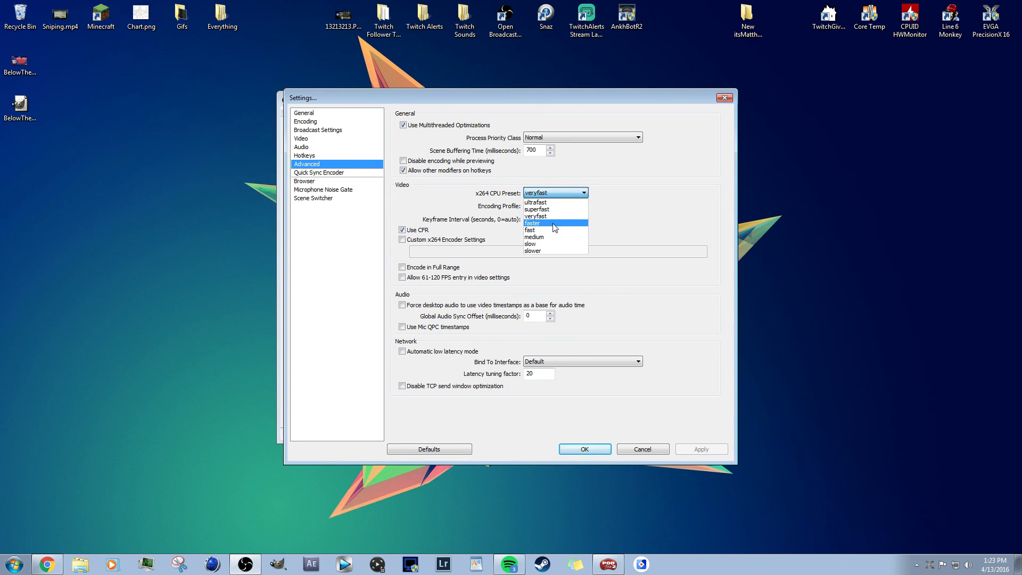
pyautogui.click(558, 196)
pyautogui.click(568, 192)
pyautogui.click(632, 217)
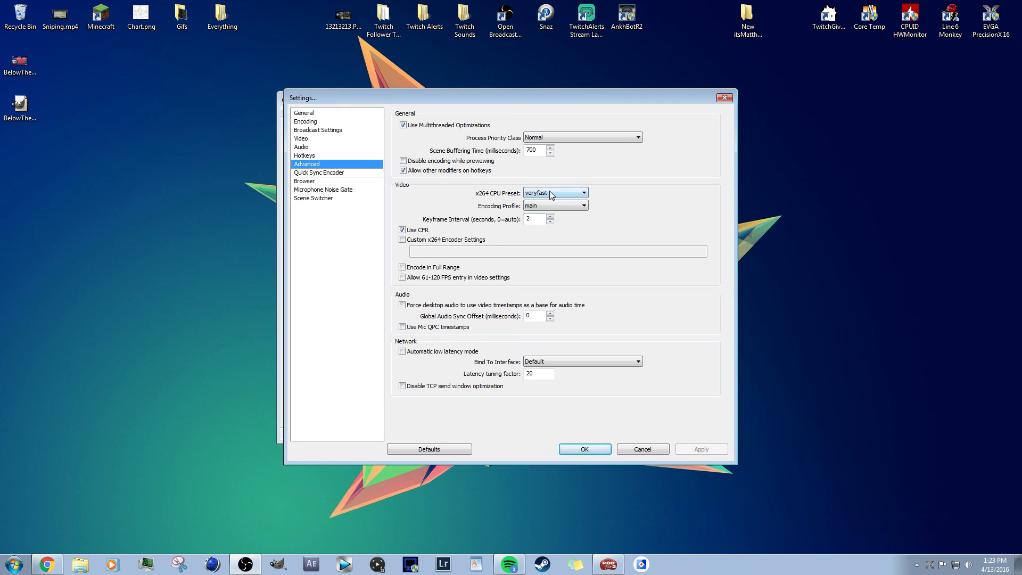
pyautogui.click(542, 194)
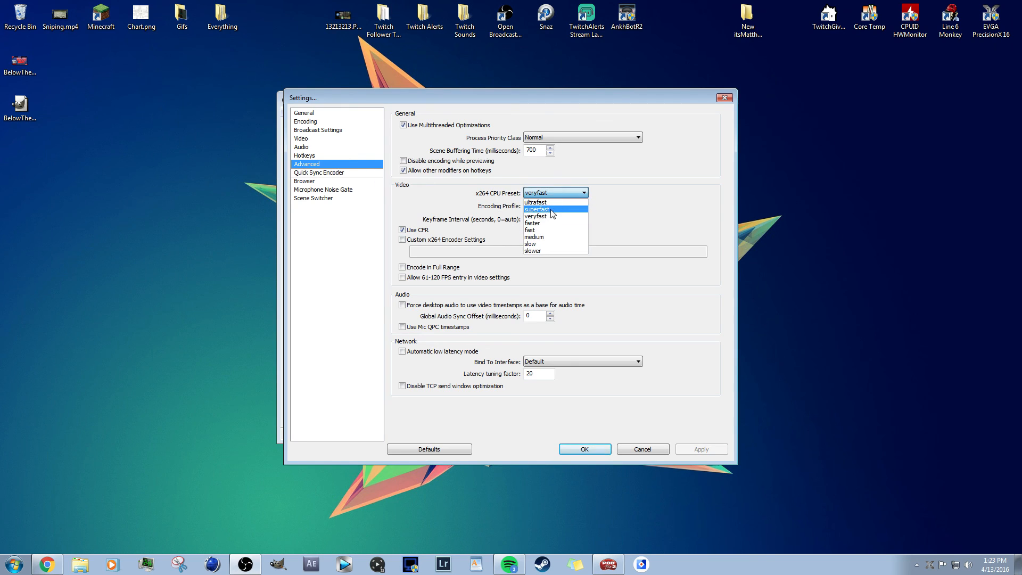
pyautogui.click(653, 199)
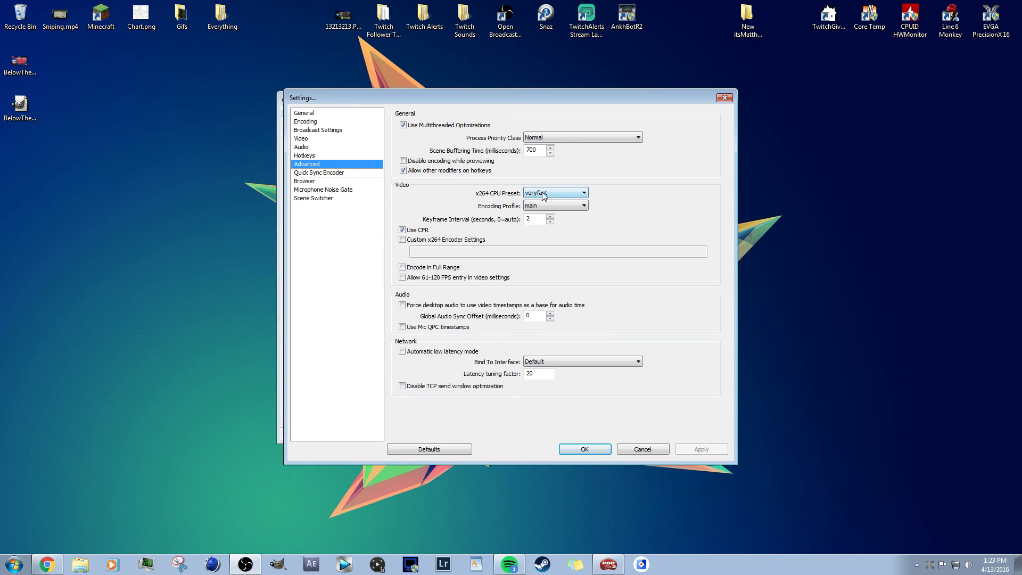
# Step: Examine the Quick Sync Encoder, Browser, Microphone Noise Gate and Scene Switcher settings, then accept and close the settings
pyautogui.click(335, 172)
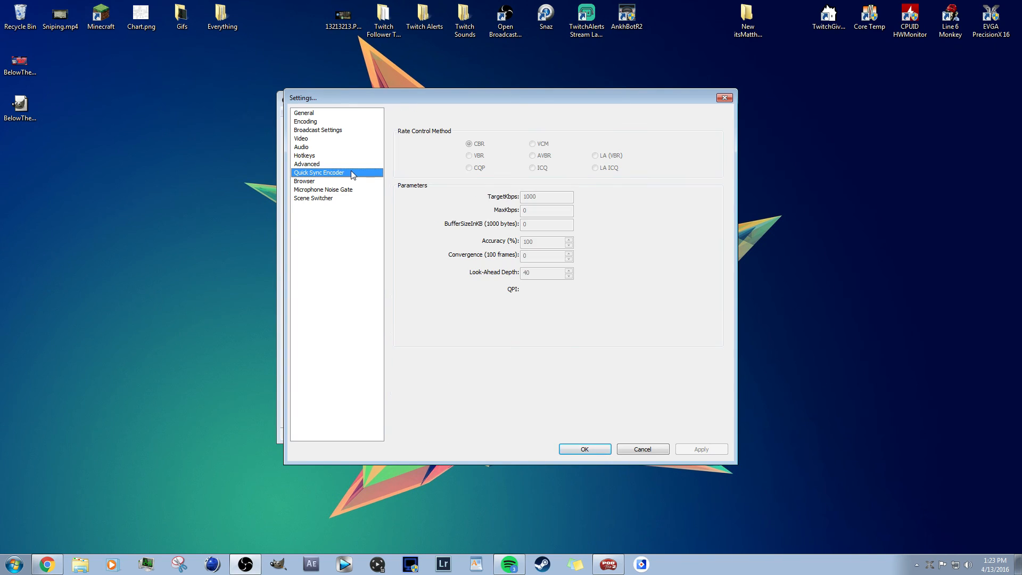
pyautogui.click(308, 181)
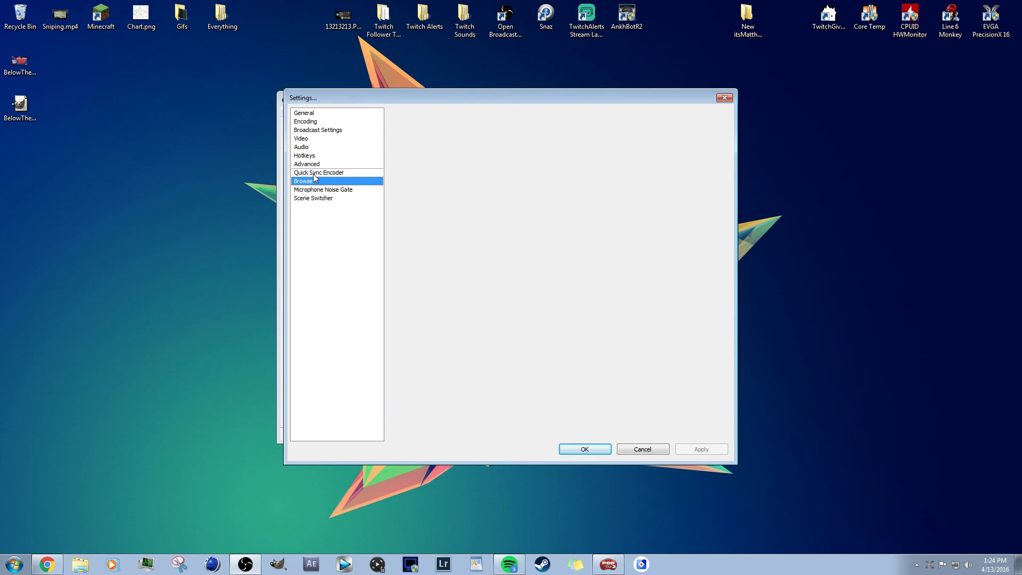
pyautogui.click(314, 175)
pyautogui.click(316, 182)
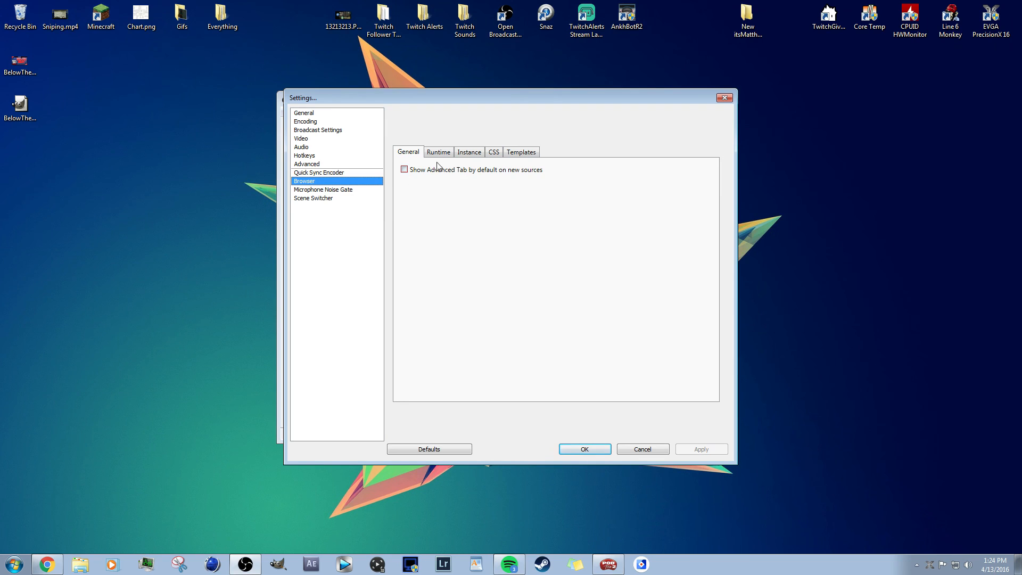
pyautogui.click(309, 190)
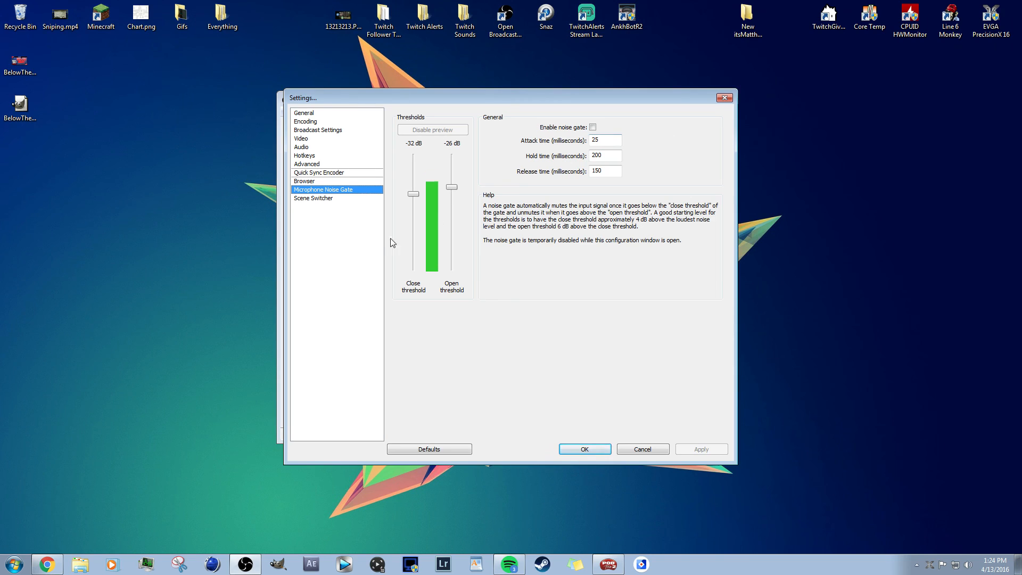
pyautogui.click(343, 198)
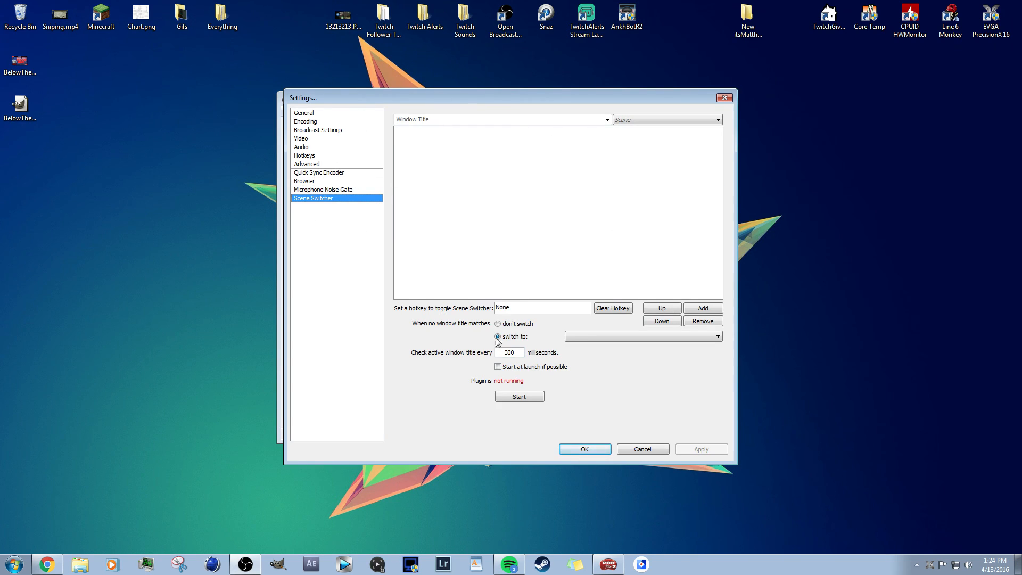
pyautogui.click(596, 449)
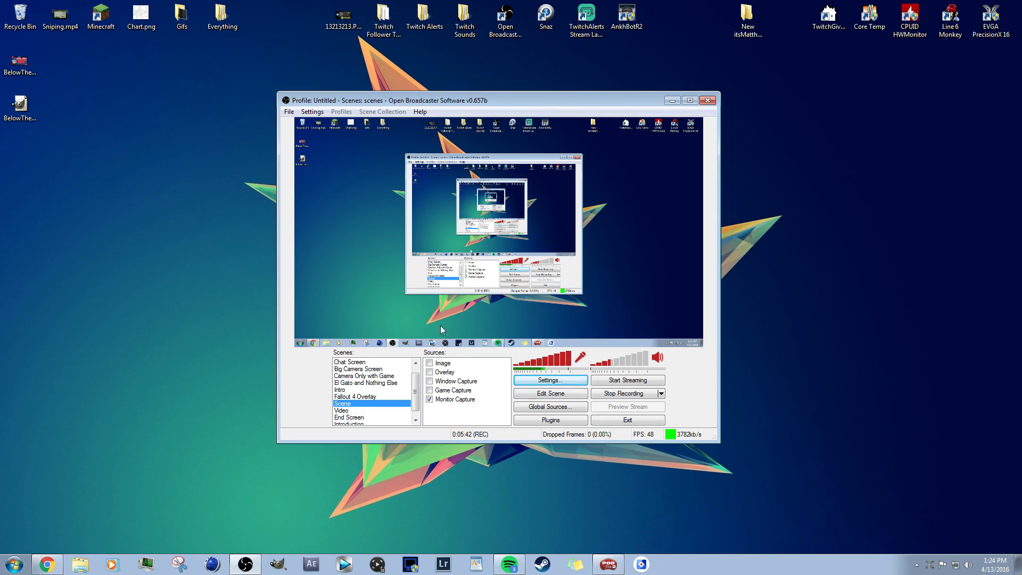
# Step: Look through the source types that can be added to the current scene without adding one
pyautogui.rightClick(472, 420)
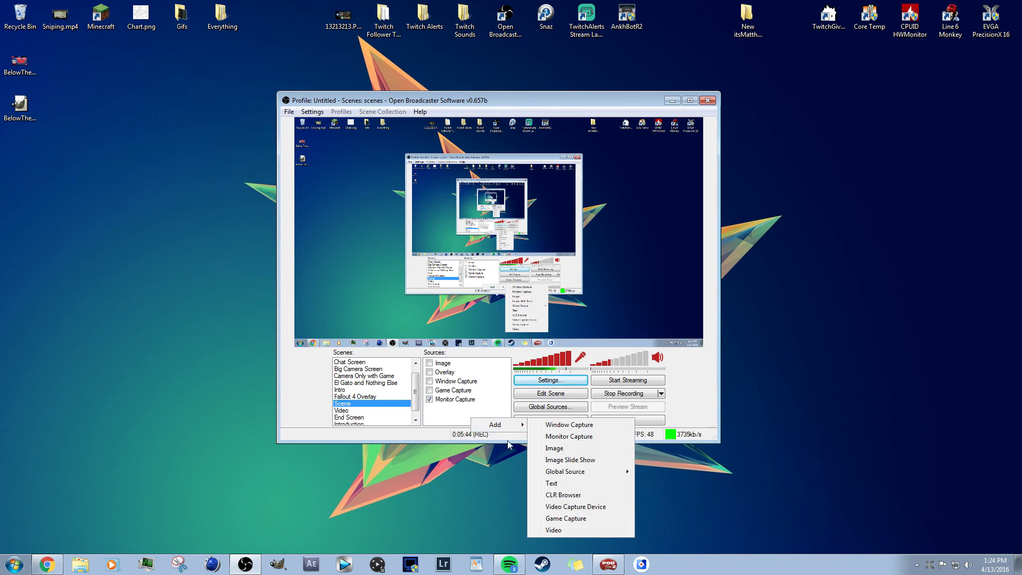
pyautogui.click(440, 412)
pyautogui.rightClick(444, 414)
pyautogui.click(432, 405)
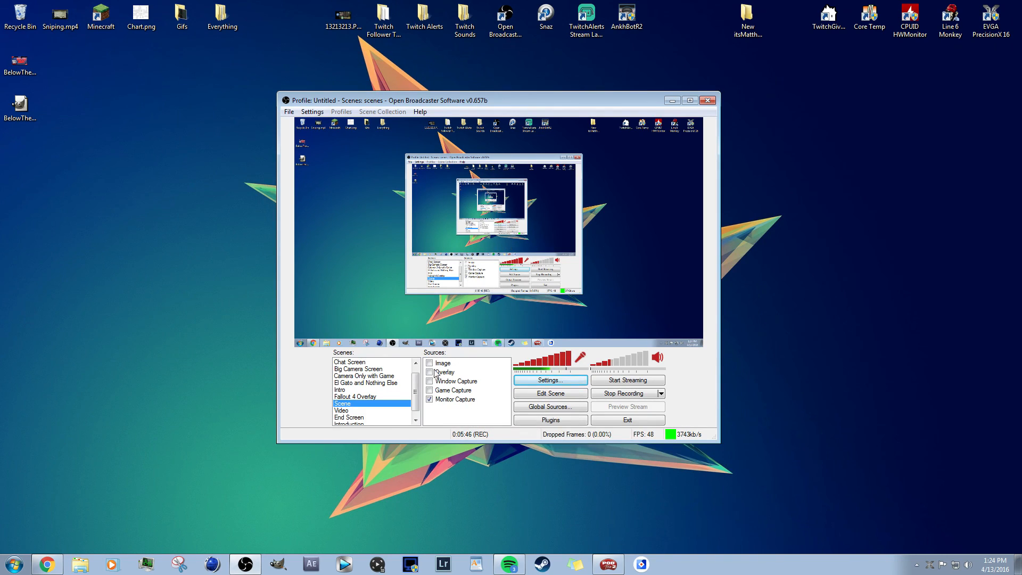
# Step: Remove the Overlay source from the current scene and confirm the deletion
pyautogui.click(438, 372)
pyautogui.rightClick(440, 372)
pyautogui.click(468, 419)
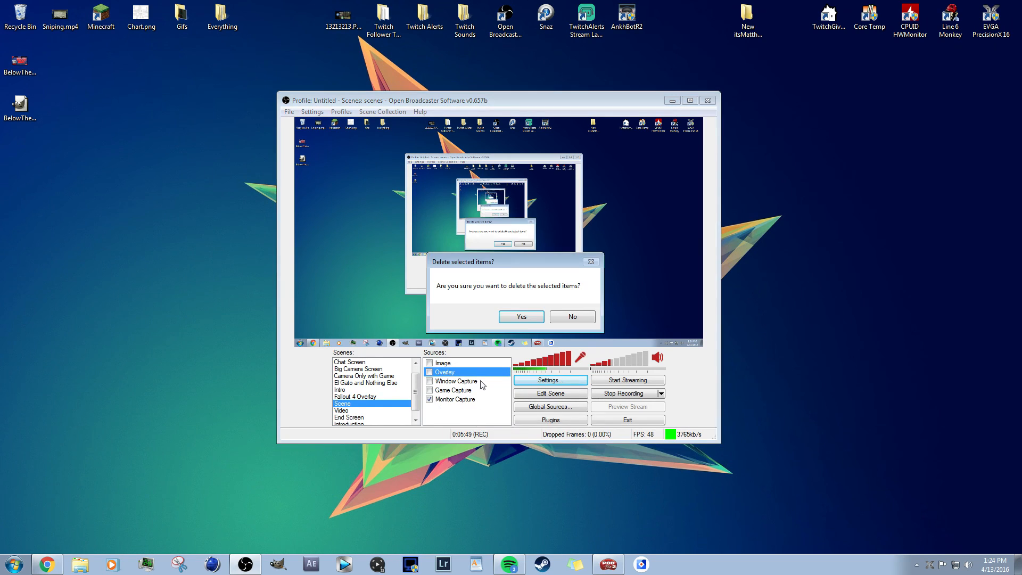
pyautogui.click(526, 320)
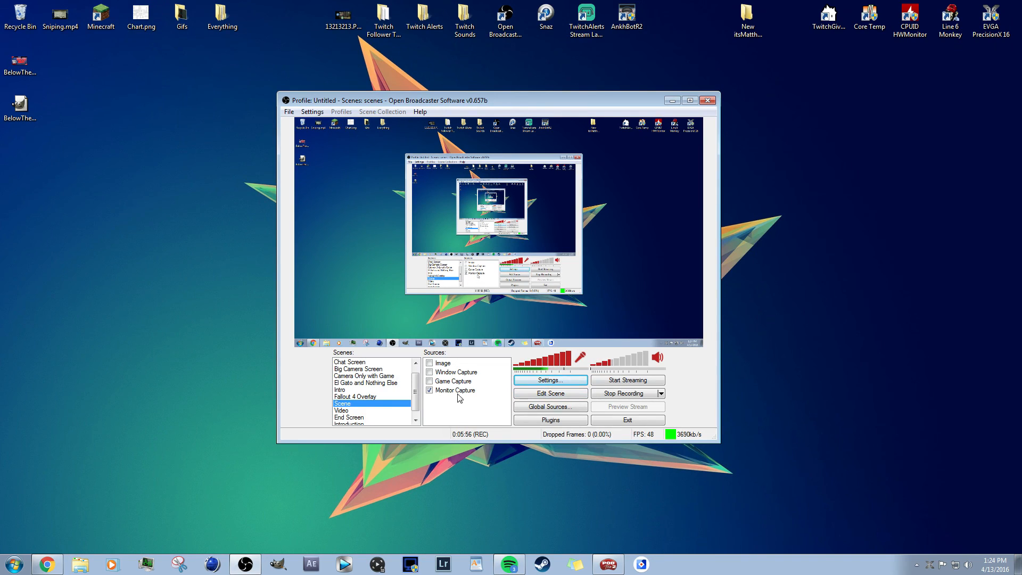
# Step: Add a new Image source named "watermark" to the current scene
pyautogui.rightClick(452, 413)
pyautogui.click(530, 435)
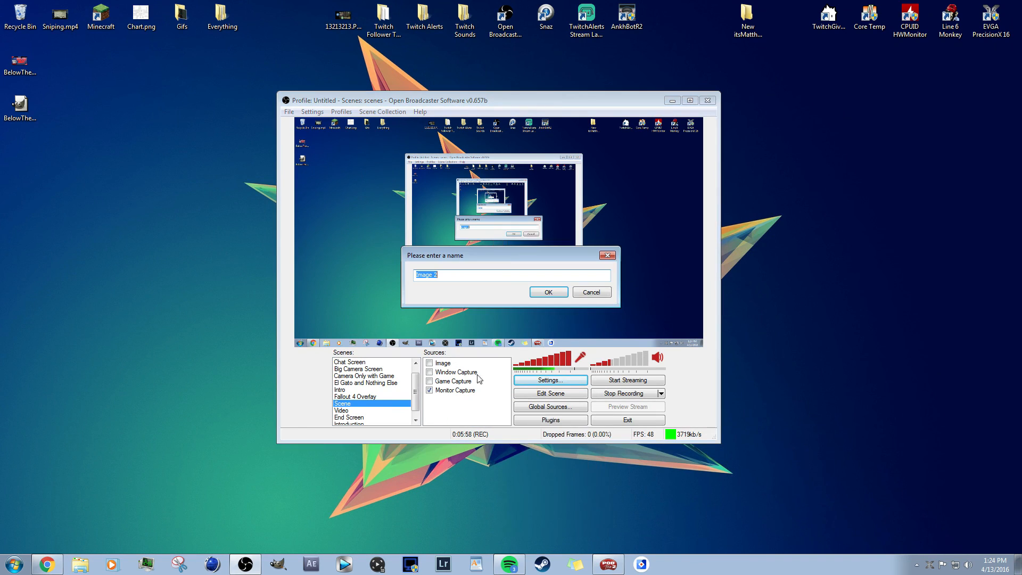
pyautogui.press('BackSpace')
pyautogui.write('watermark')
pyautogui.press('Return')
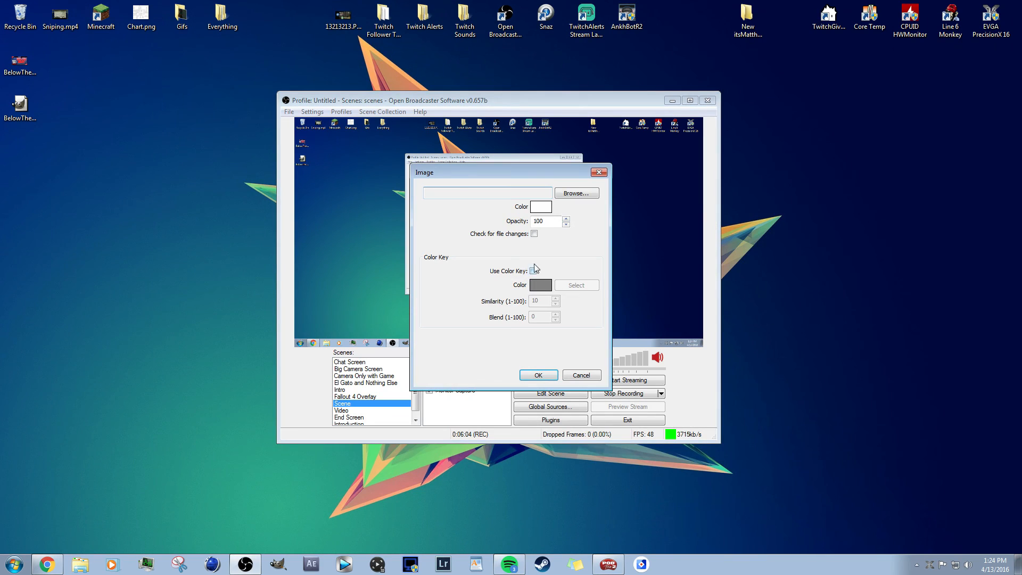
# Step: Load M Transparent.png from the channel rebrand's Twitch folder as the watermark image and confirm the source
pyautogui.click(565, 194)
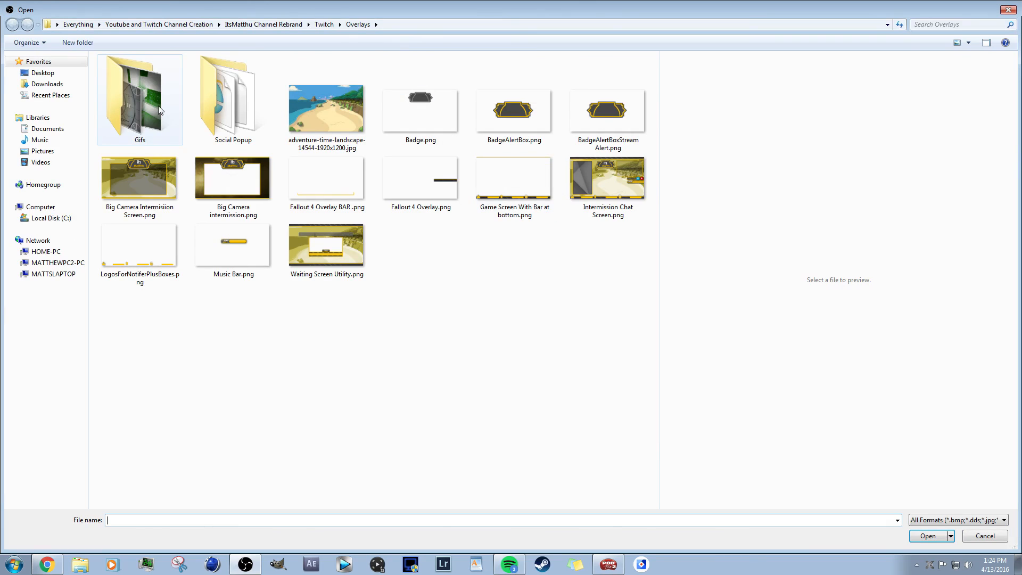
pyautogui.click(234, 24)
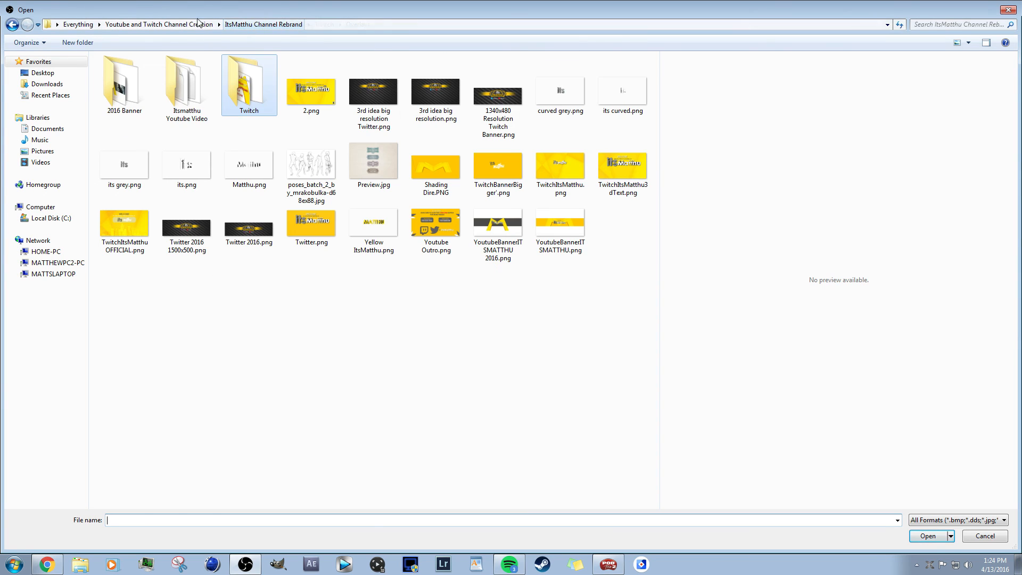
pyautogui.doubleClick(247, 94)
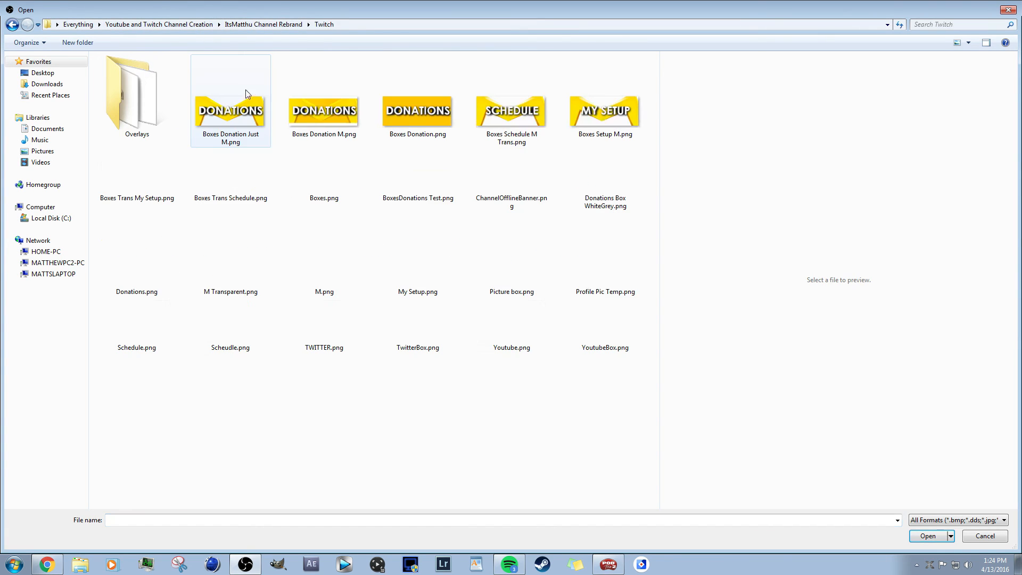
pyautogui.click(226, 255)
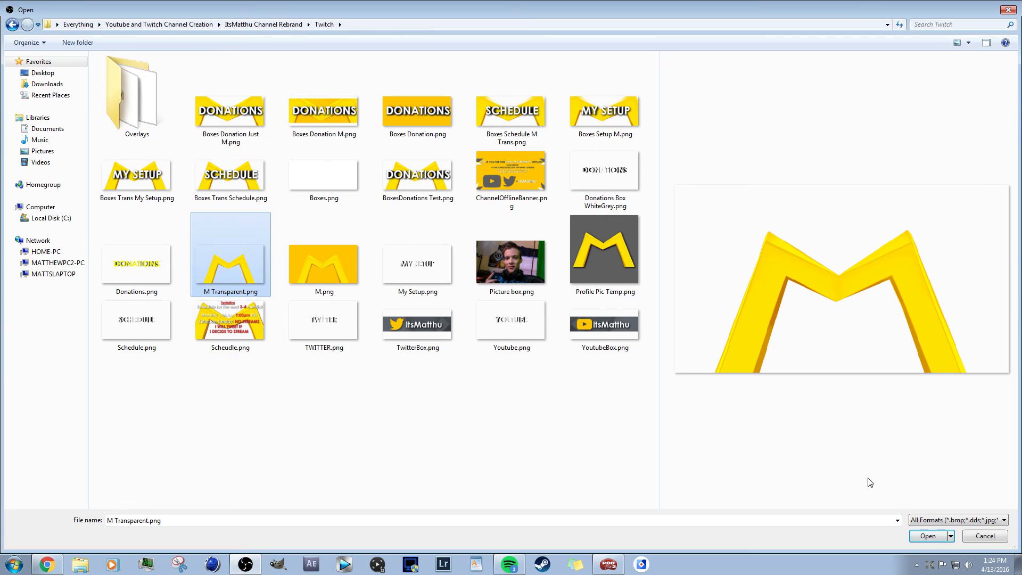
pyautogui.click(927, 536)
pyautogui.click(549, 375)
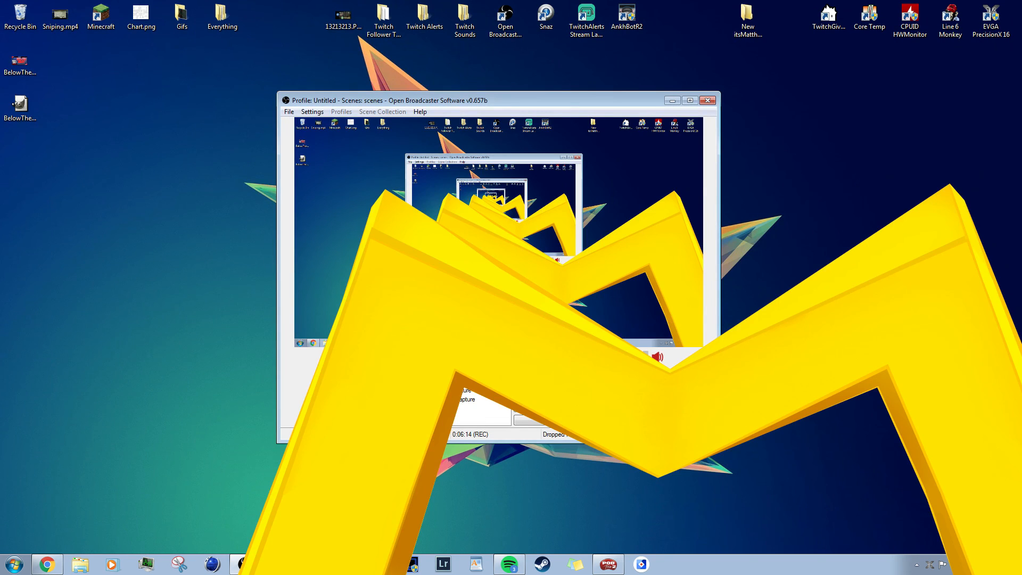
# Step: Enter scene editing, then shrink the watermark to a small logo and place it in the lower-right corner of the preview
pyautogui.click(552, 392)
pyautogui.moveTo(479, 266); pyautogui.dragTo(512, 293)
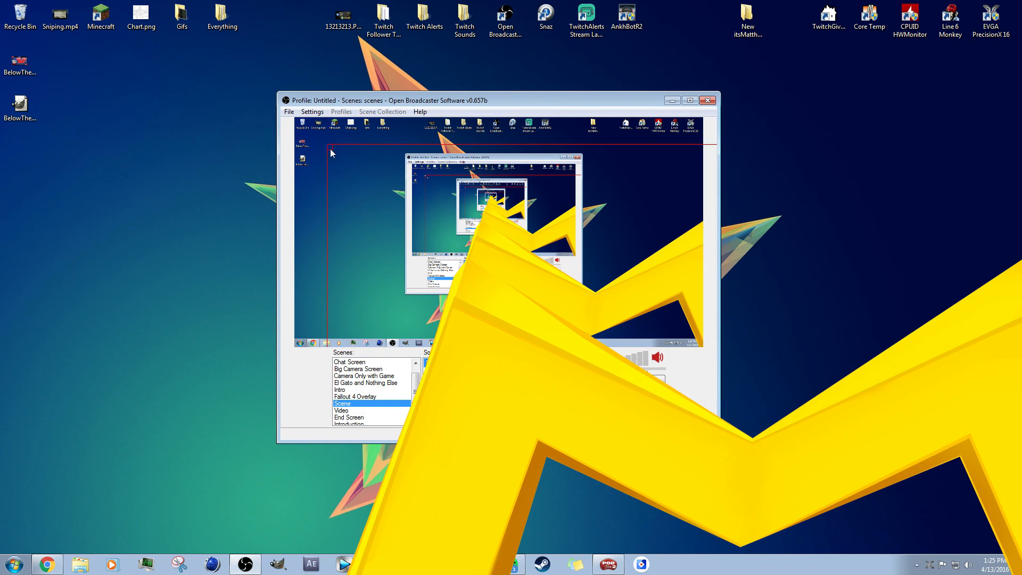
pyautogui.moveTo(331, 153); pyautogui.dragTo(653, 307)
pyautogui.moveTo(679, 320)
pyautogui.mouseDown()
pyautogui.moveTo(644, 320)
pyautogui.moveTo(661, 319)
pyautogui.mouseUp()
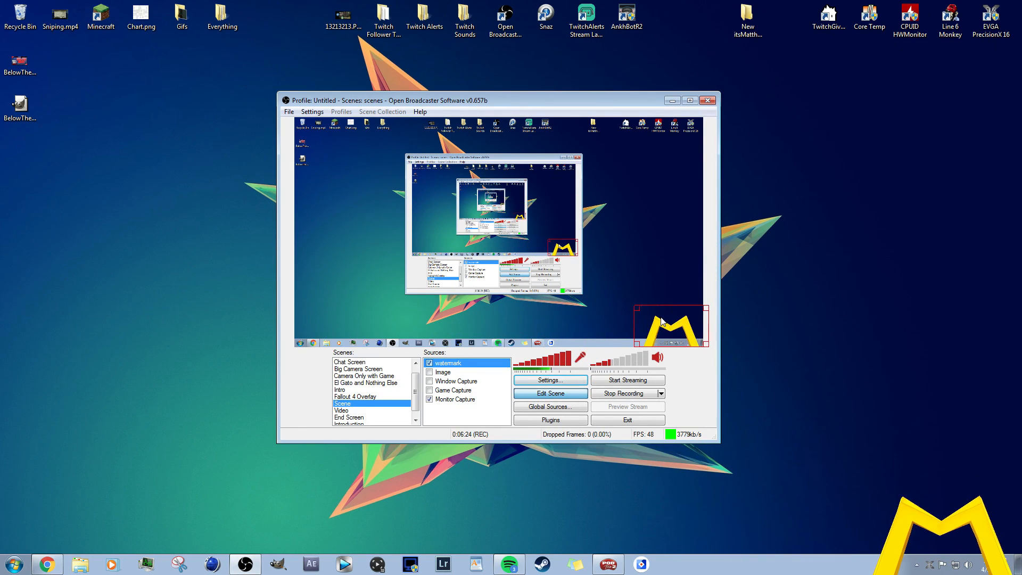
# Step: Set the watermark image's opacity to 50
pyautogui.rightClick(493, 363)
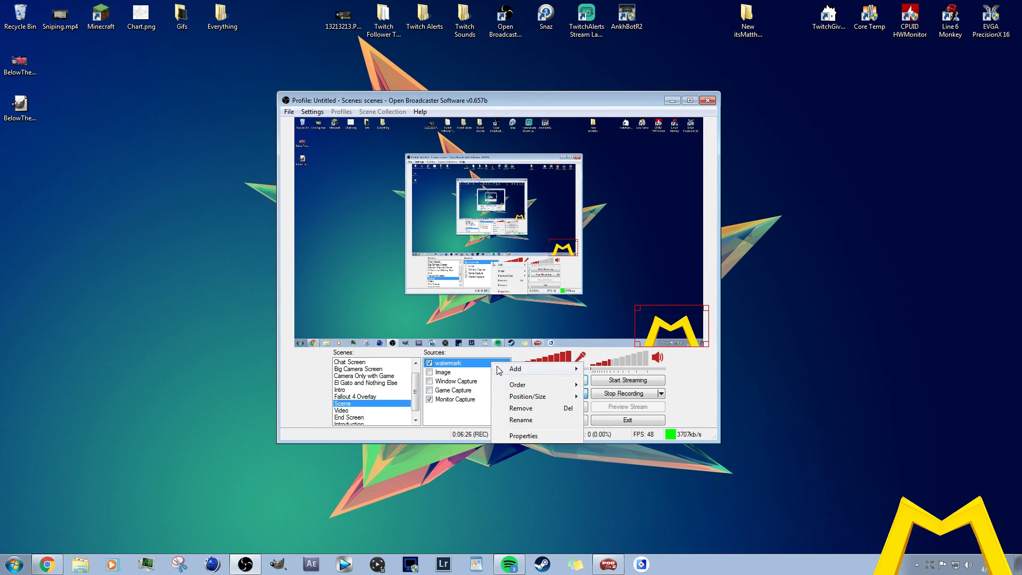
pyautogui.click(516, 436)
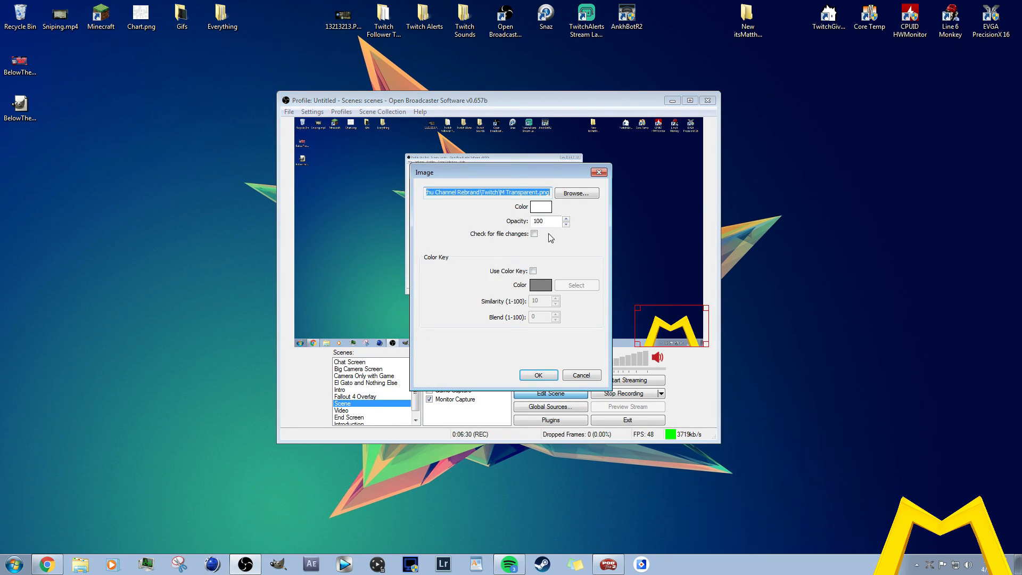
pyautogui.moveTo(549, 222); pyautogui.dragTo(522, 225)
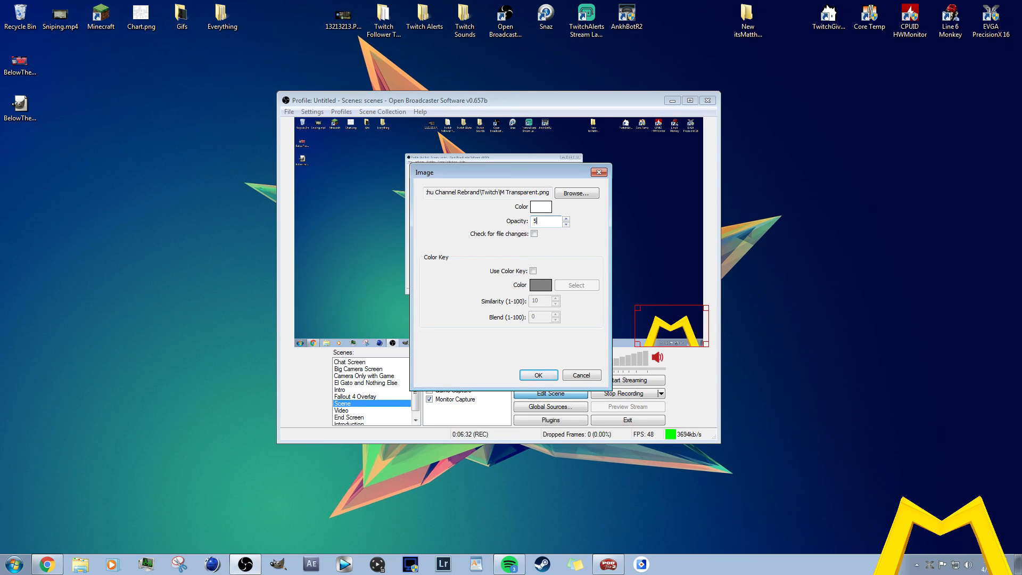
pyautogui.write('5')
pyautogui.press('Return')
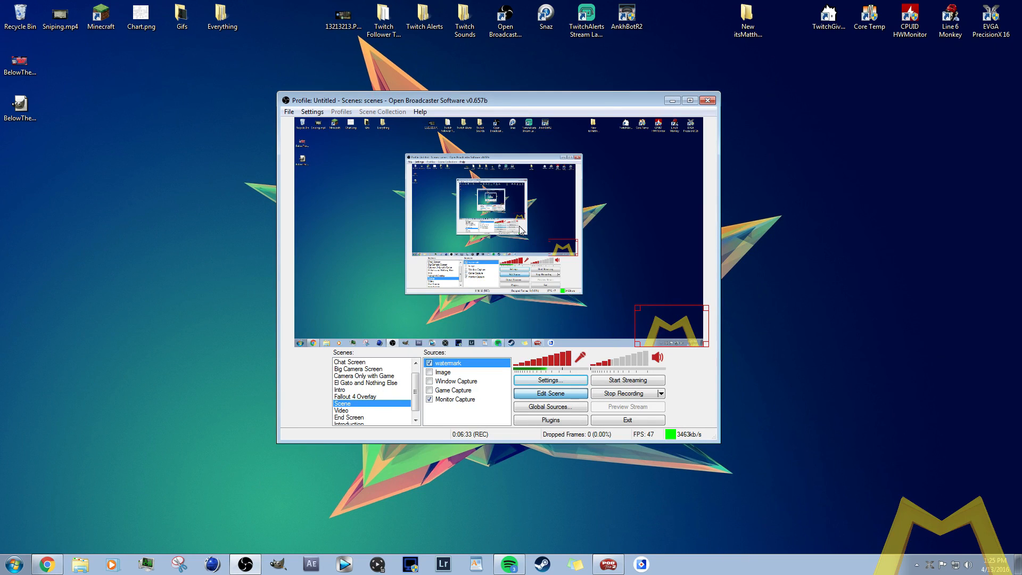
# Step: Set the watermark image's opacity to 20
pyautogui.rightClick(479, 372)
pyautogui.click(532, 441)
pyautogui.moveTo(546, 223); pyautogui.dragTo(426, 213)
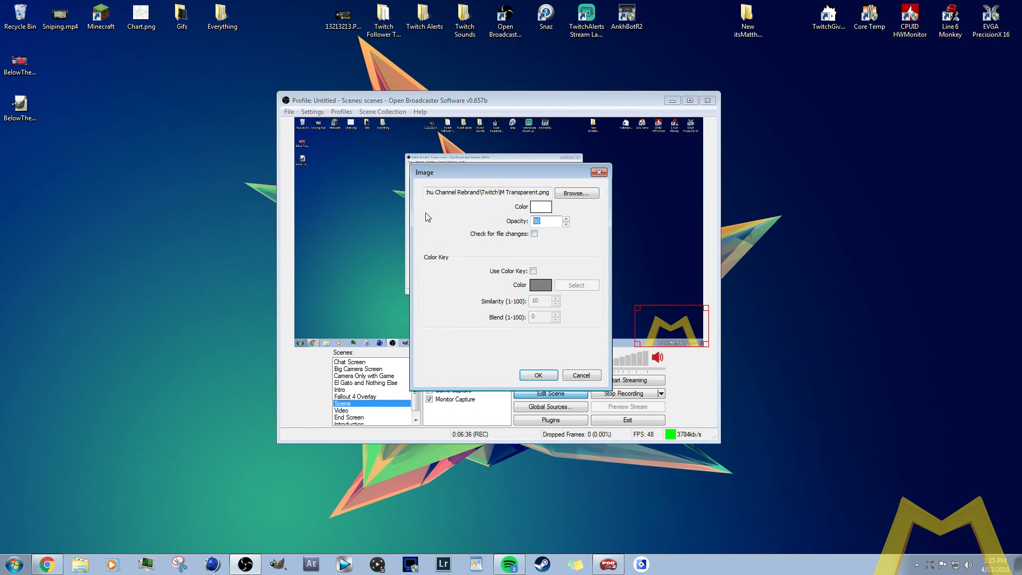
pyautogui.write('20')
pyautogui.press('Return')
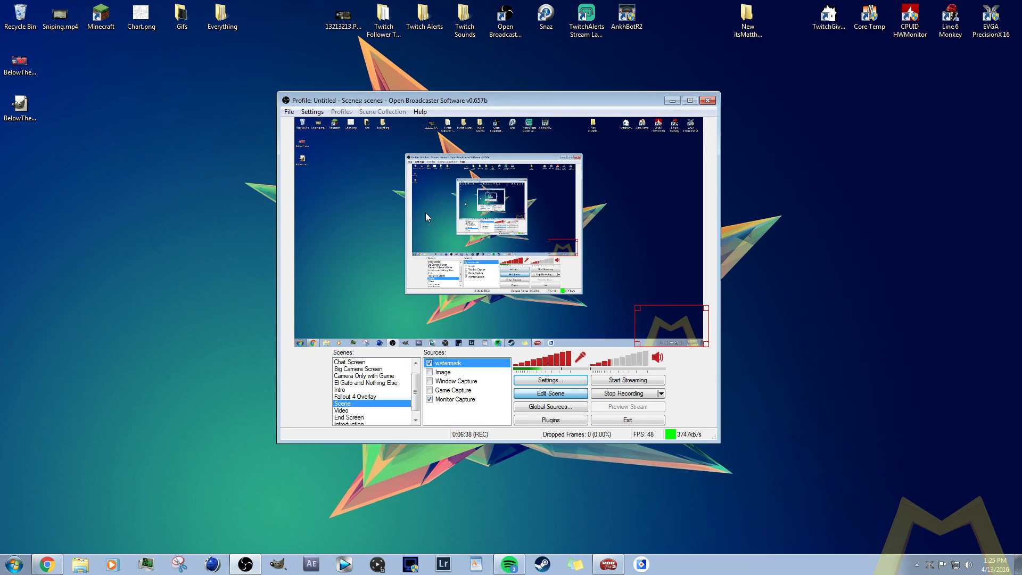
# Step: Leave scene editing and add a new image source to the scene, accepting the suggested name
pyautogui.click(517, 393)
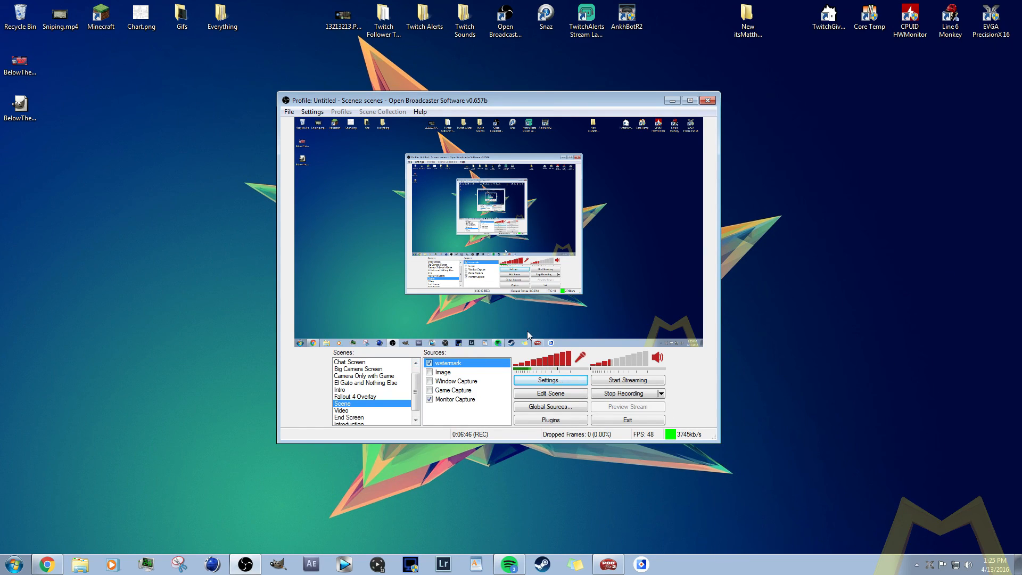
pyautogui.click(434, 372)
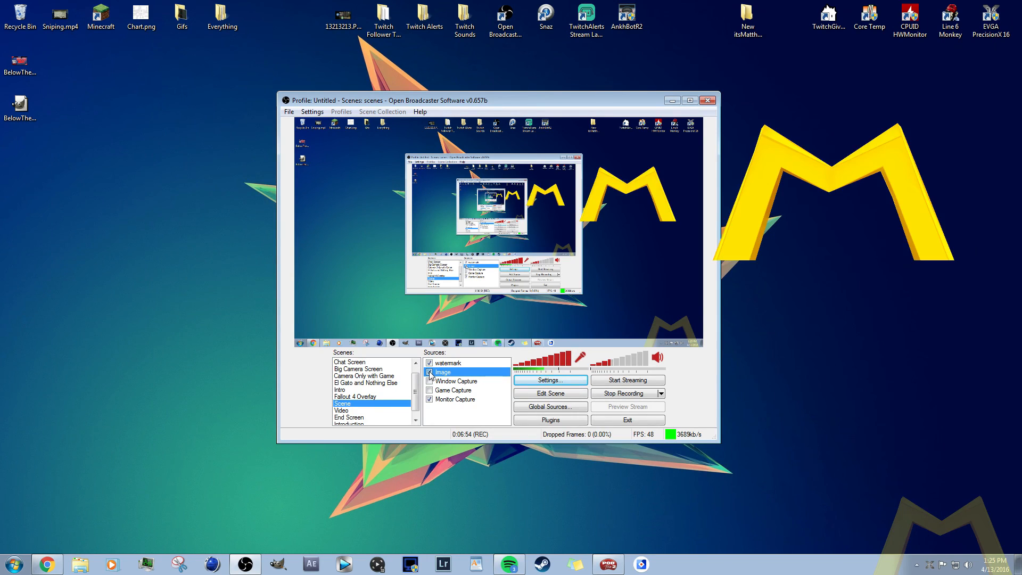
pyautogui.rightClick(446, 376)
pyautogui.click(433, 415)
pyautogui.rightClick(434, 415)
pyautogui.moveTo(457, 420)
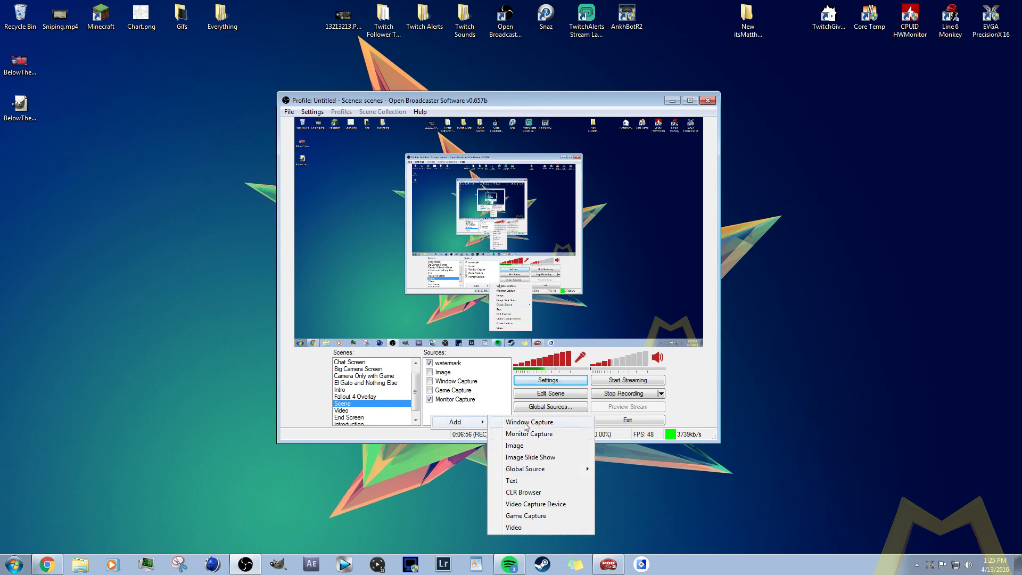
pyautogui.click(523, 447)
pyautogui.click(548, 292)
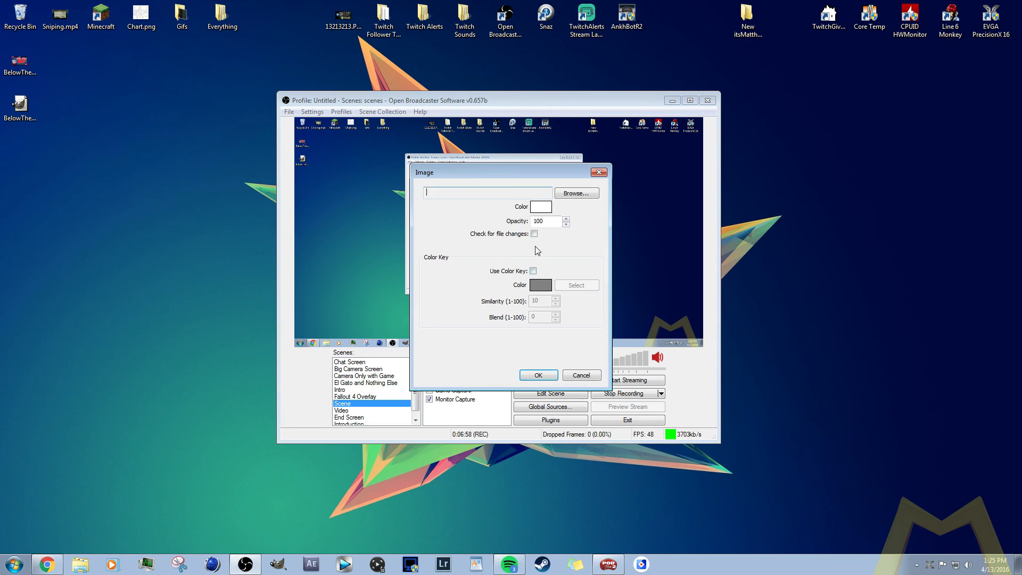
# Step: Load Game Screen With Bar at bottom.png from the Overlays folder into the new image source and confirm it
pyautogui.click(595, 198)
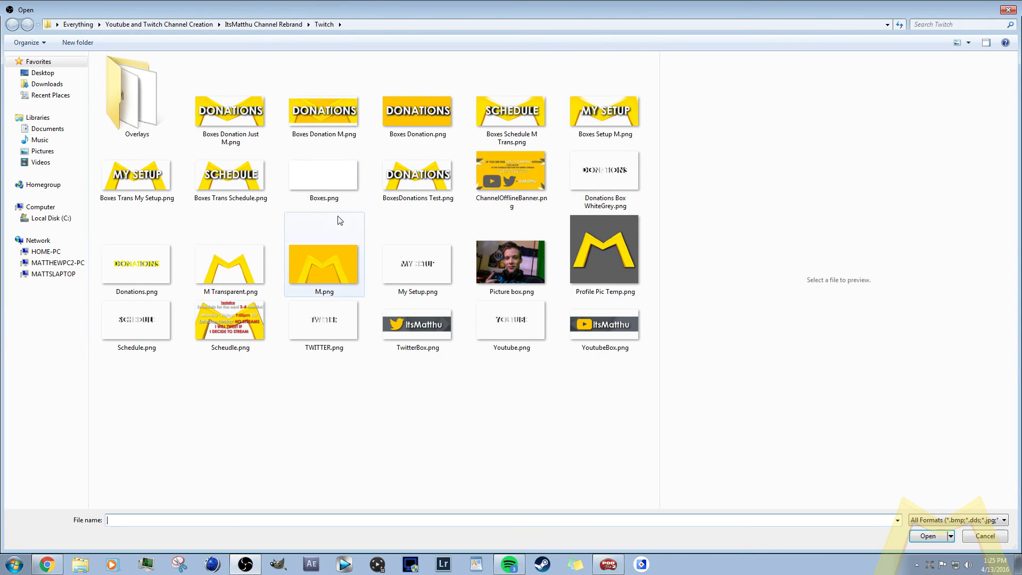
pyautogui.doubleClick(142, 89)
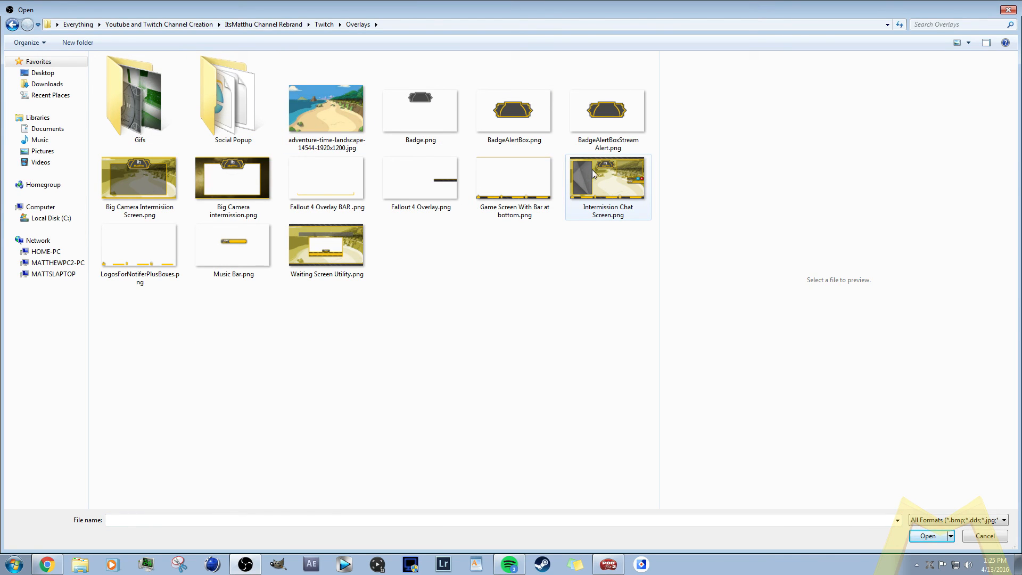
pyautogui.click(538, 163)
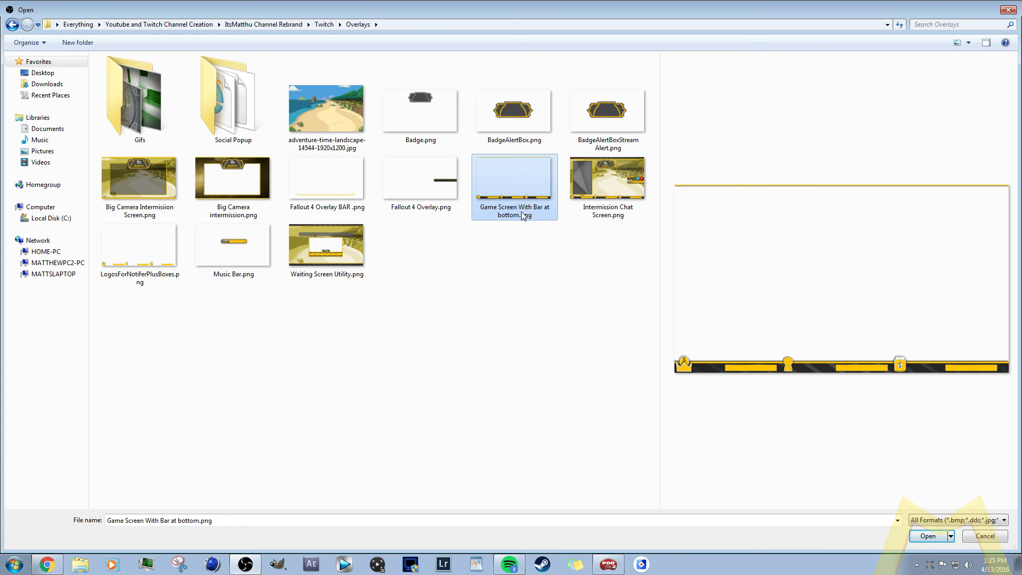
pyautogui.click(927, 535)
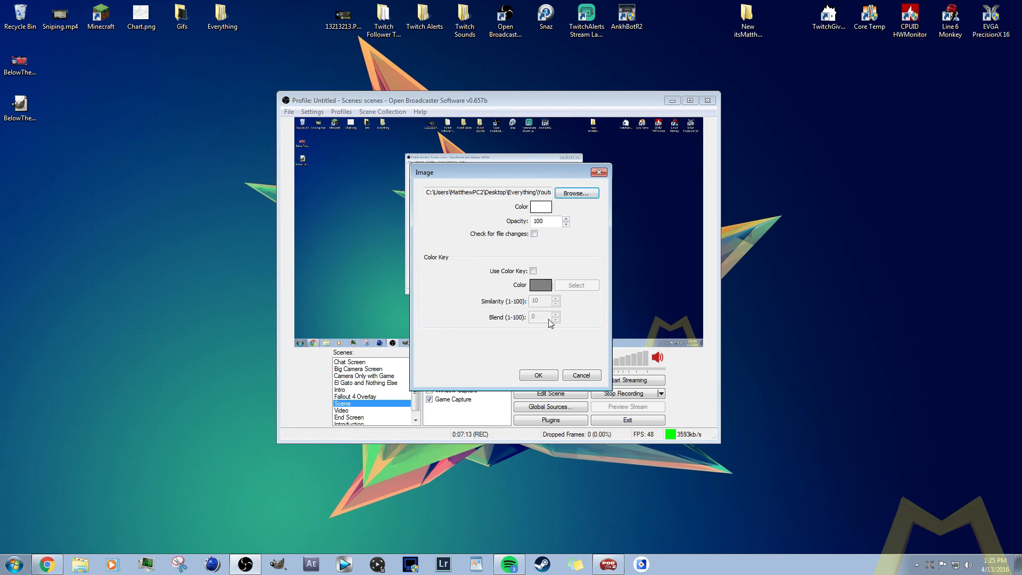
pyautogui.click(530, 378)
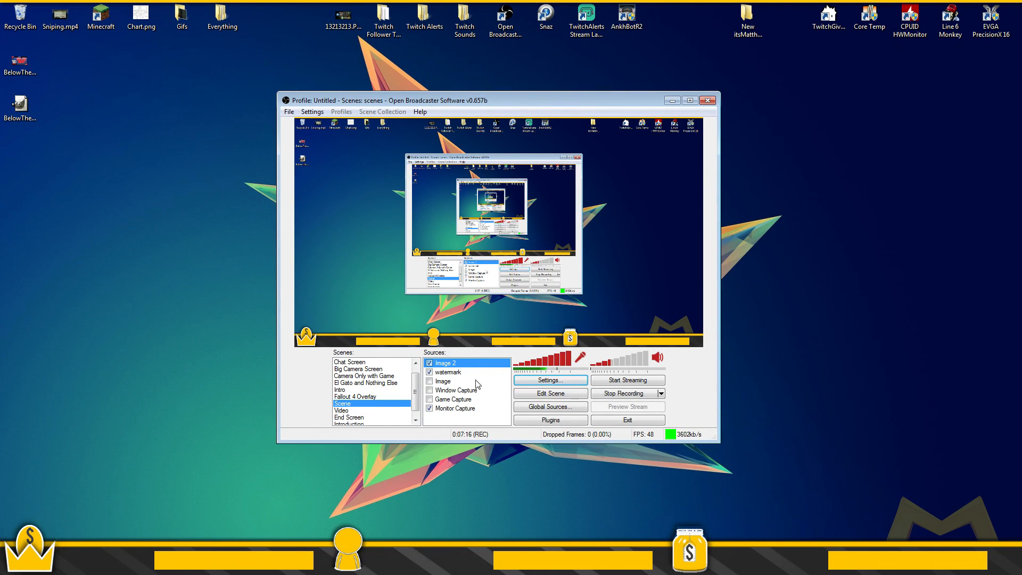
# Step: Enter scene editing with the watermark selected and move it up just above the overlay's bottom bar
pyautogui.click(450, 372)
pyautogui.click(551, 394)
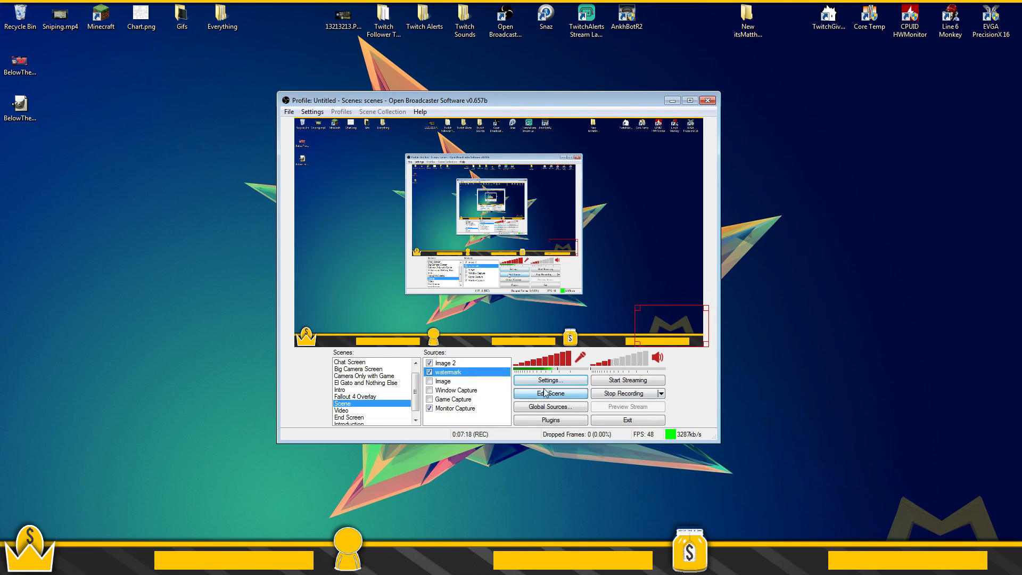
pyautogui.moveTo(694, 327); pyautogui.dragTo(688, 316)
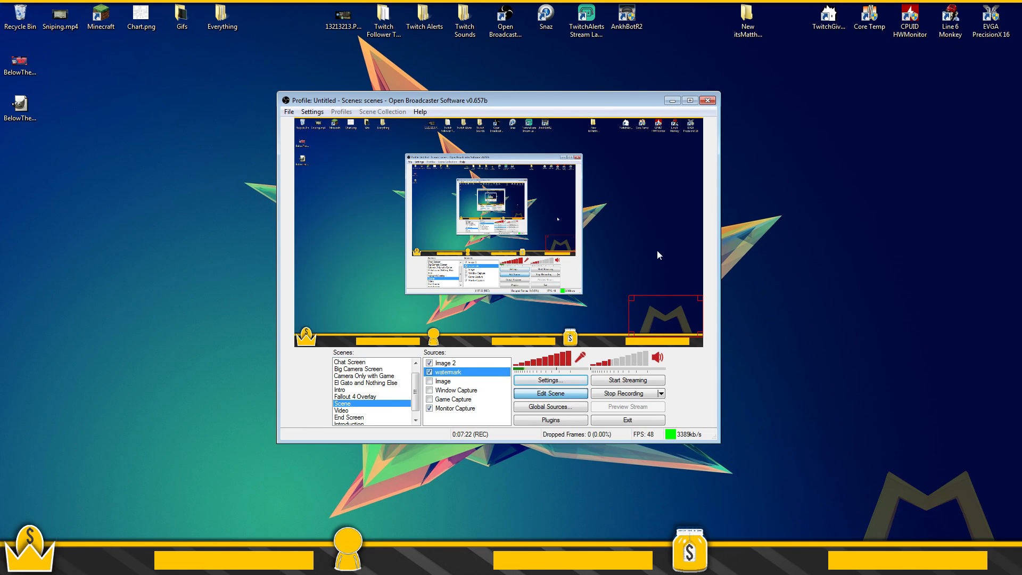
# Step: Move the watermark up into the open right-hand area of the preview and crop away its left half
pyautogui.click(657, 320)
pyautogui.click(644, 325)
pyautogui.moveTo(644, 325); pyautogui.dragTo(609, 259)
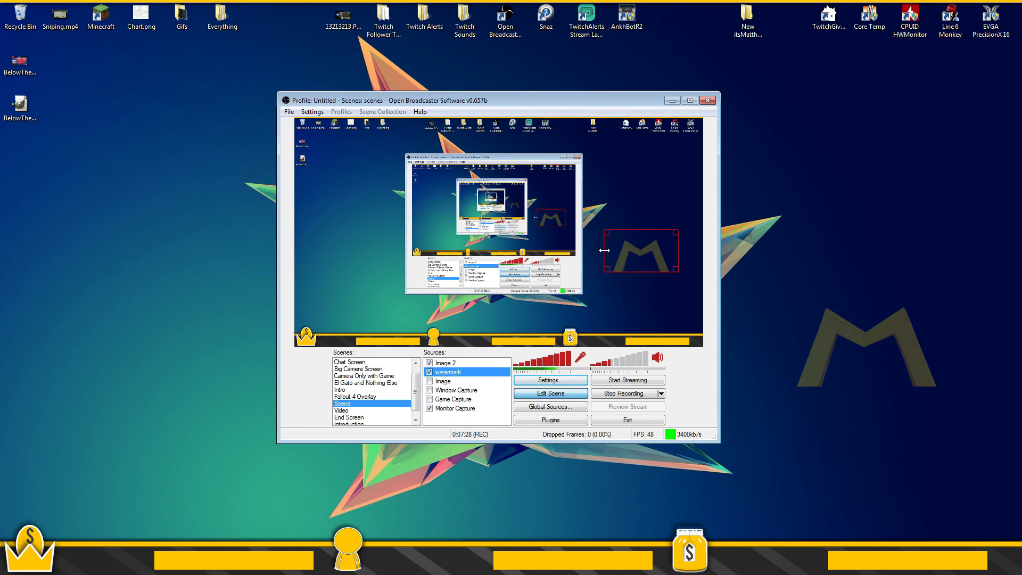
pyautogui.moveTo(604, 250); pyautogui.dragTo(643, 249)
pyautogui.click(569, 394)
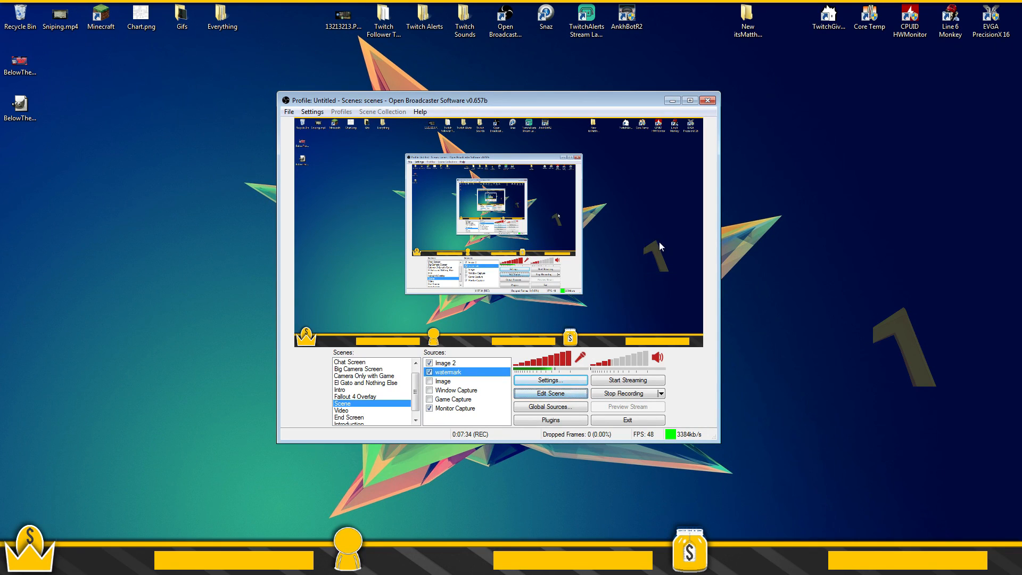
# Step: Move the cropped watermark to the preview's lower-left corner, then to the lower-right corner above the overlay bar, and leave scene editing
pyautogui.click(568, 394)
pyautogui.moveTo(659, 262); pyautogui.dragTo(312, 322)
pyautogui.click(550, 393)
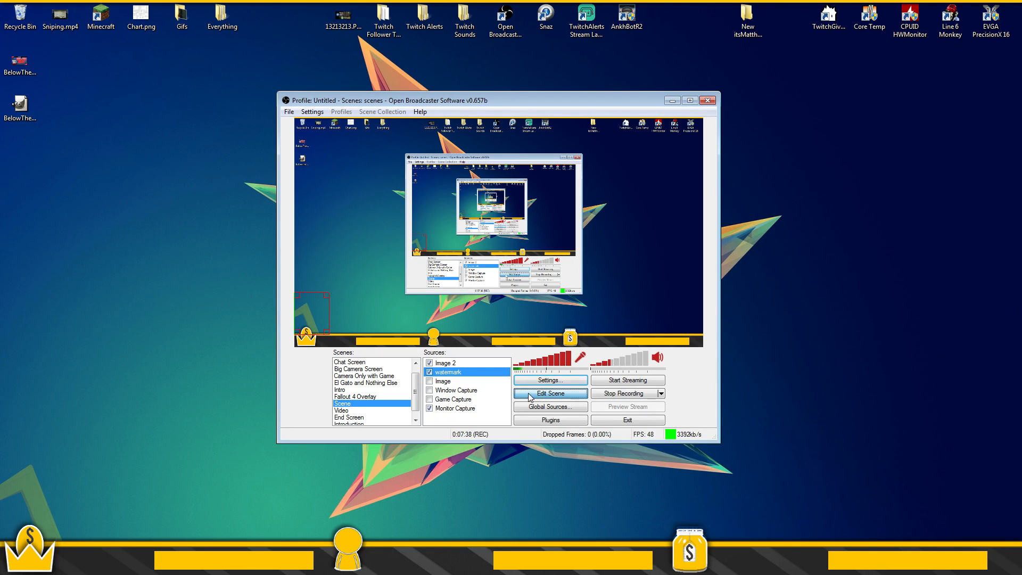
pyautogui.click(551, 394)
pyautogui.moveTo(313, 320); pyautogui.dragTo(692, 318)
pyautogui.click(550, 394)
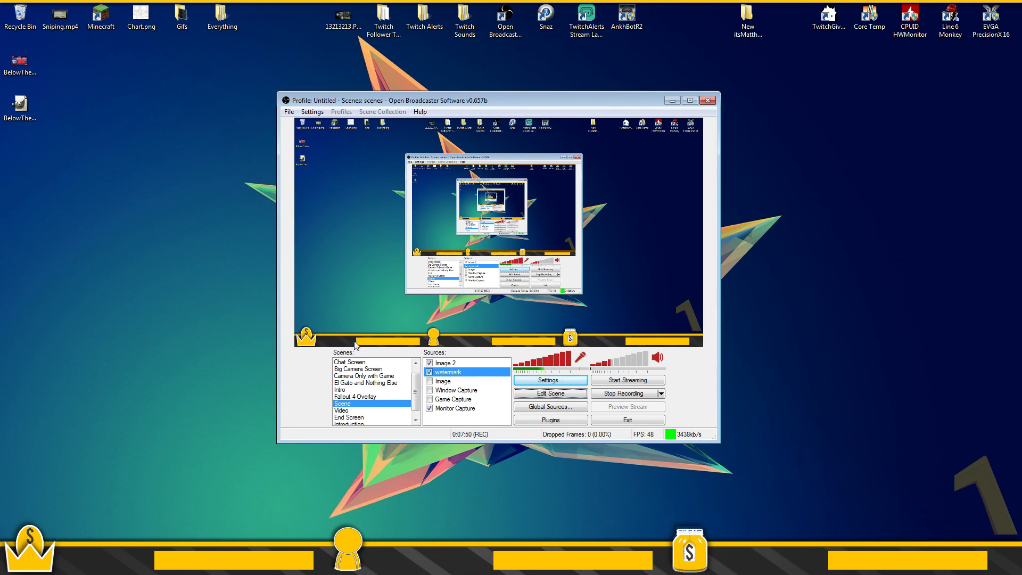
# Step: Show the Camera Only with Game scene as a finished example and minimize the Logitech Webcam Controller
pyautogui.scroll(1, 413, 394)
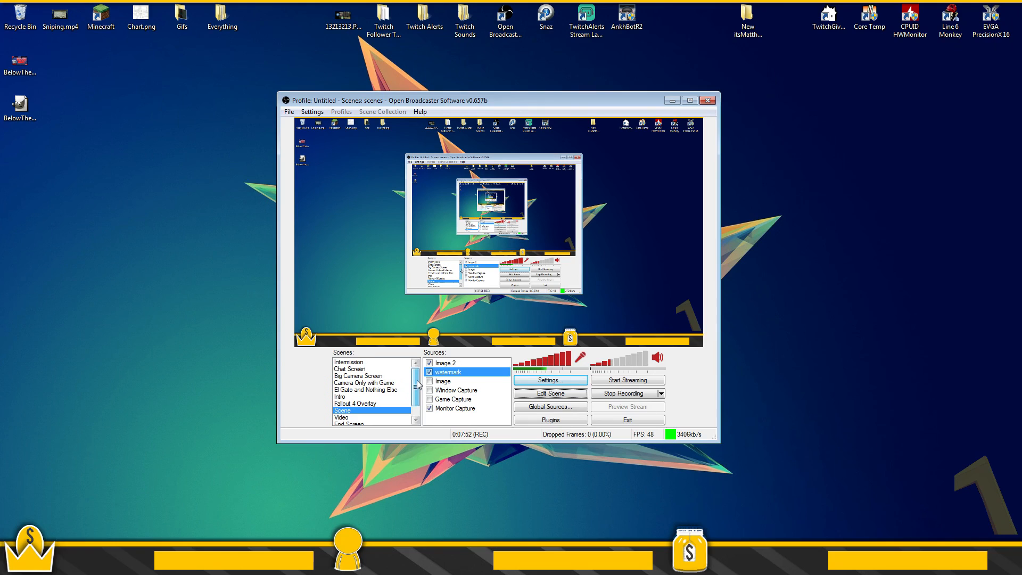
pyautogui.click(366, 385)
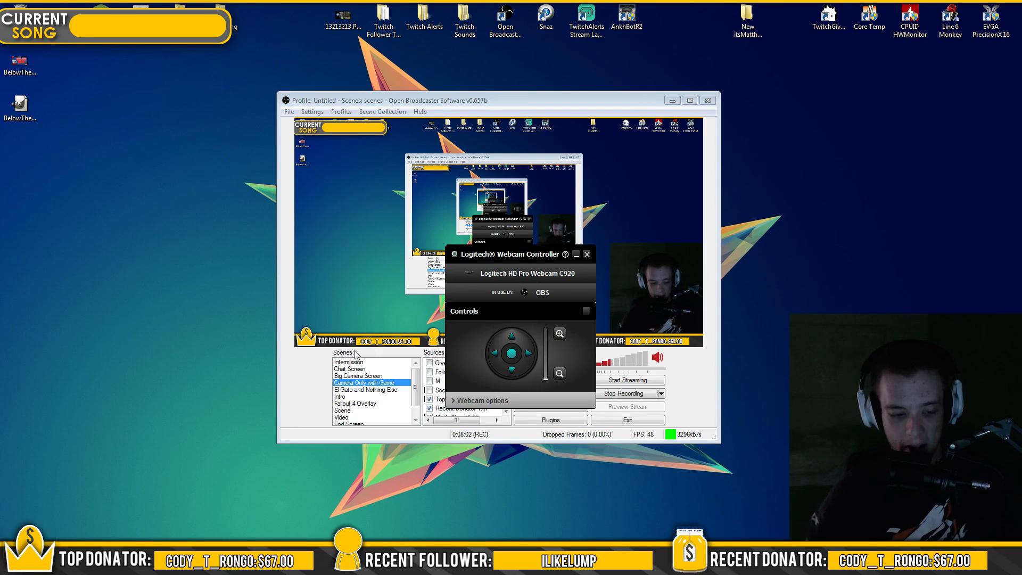
pyautogui.click(575, 255)
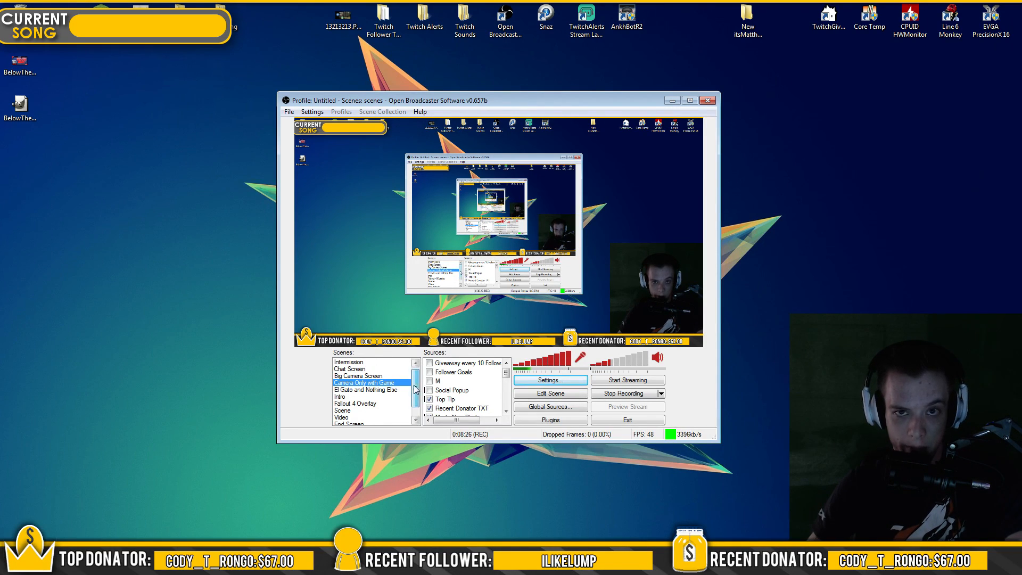
# Step: Return to the scene named Scene and hide its Image 2 overlay and watermark sources
pyautogui.scroll(-1, 416, 388)
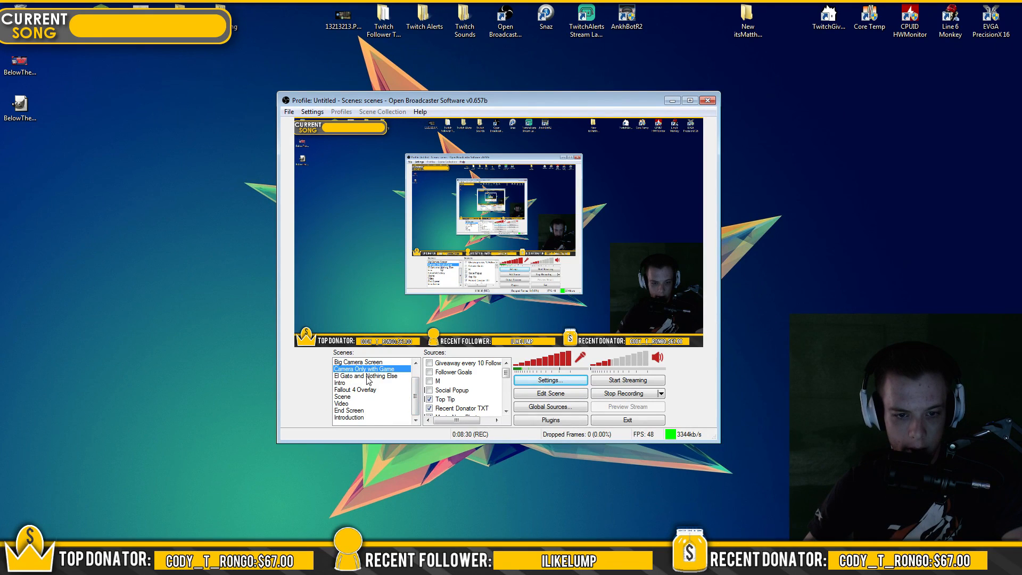
pyautogui.click(356, 397)
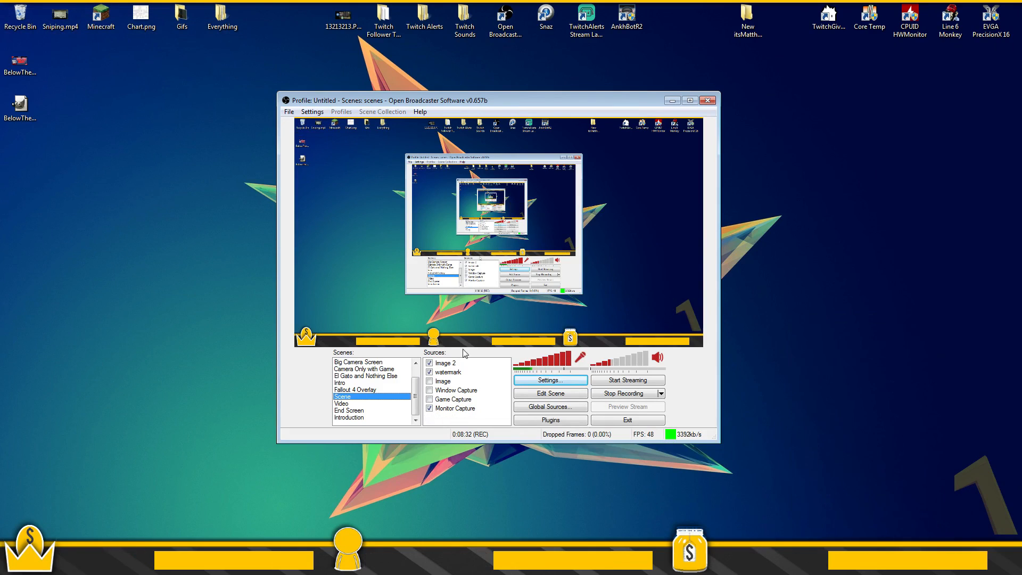
pyautogui.click(429, 363)
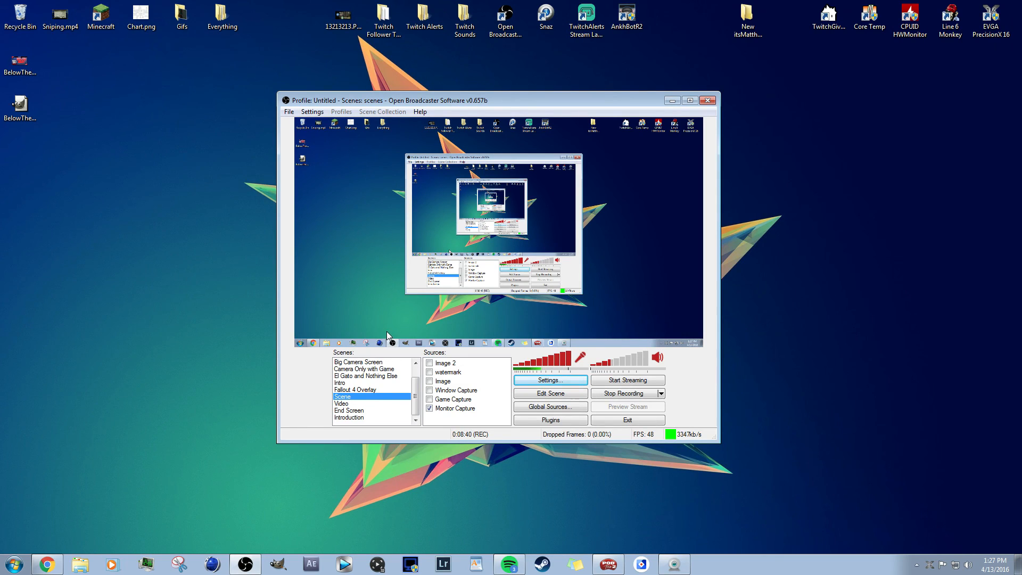
pyautogui.rightClick(456, 424)
pyautogui.moveTo(490, 428)
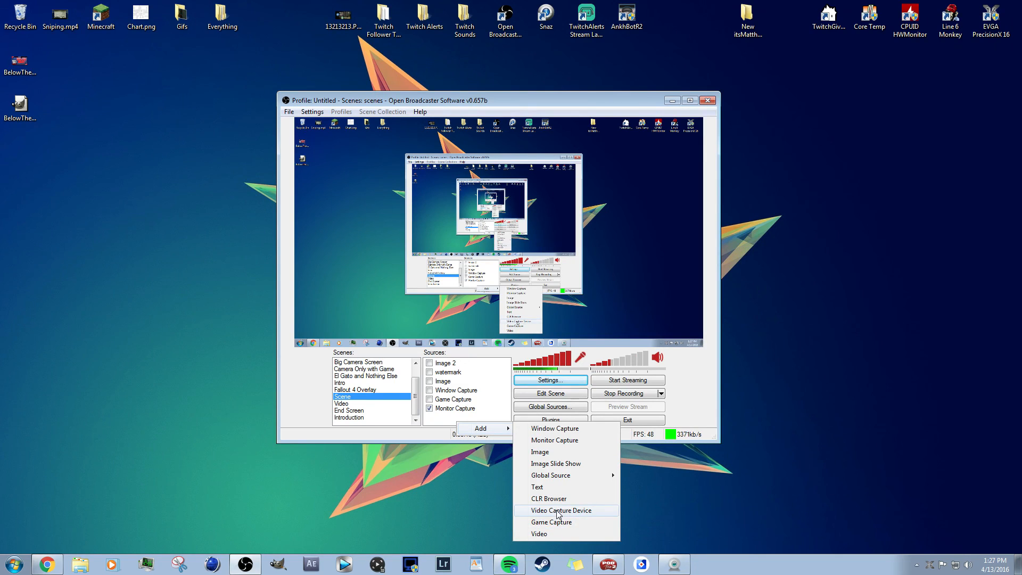
pyautogui.click(457, 412)
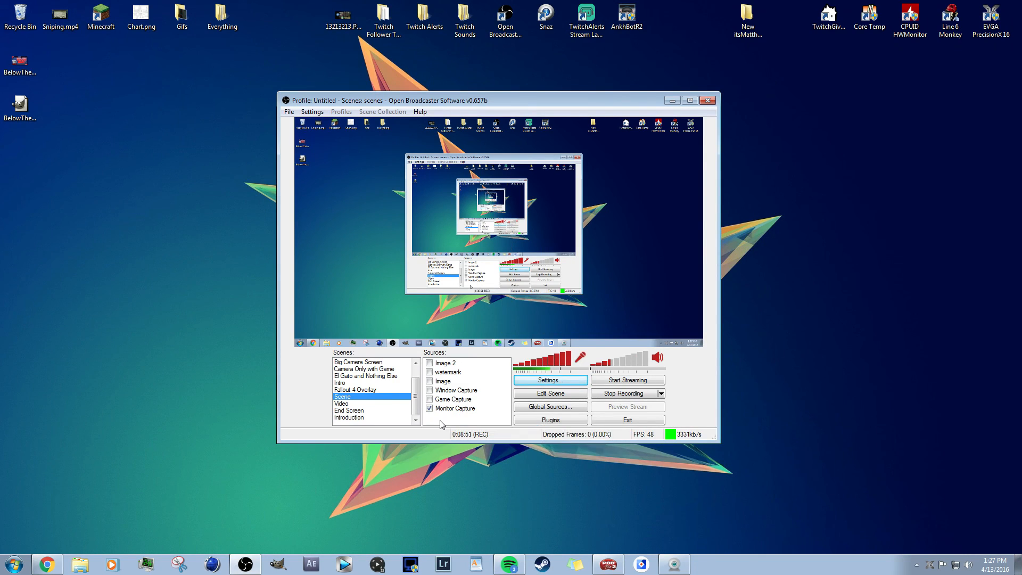
pyautogui.rightClick(457, 419)
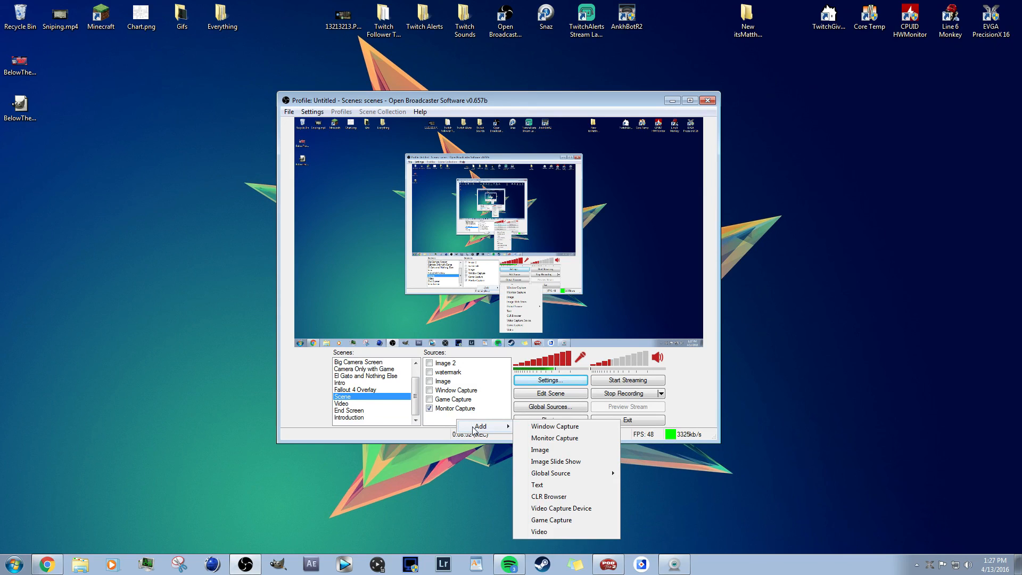
pyautogui.click(450, 418)
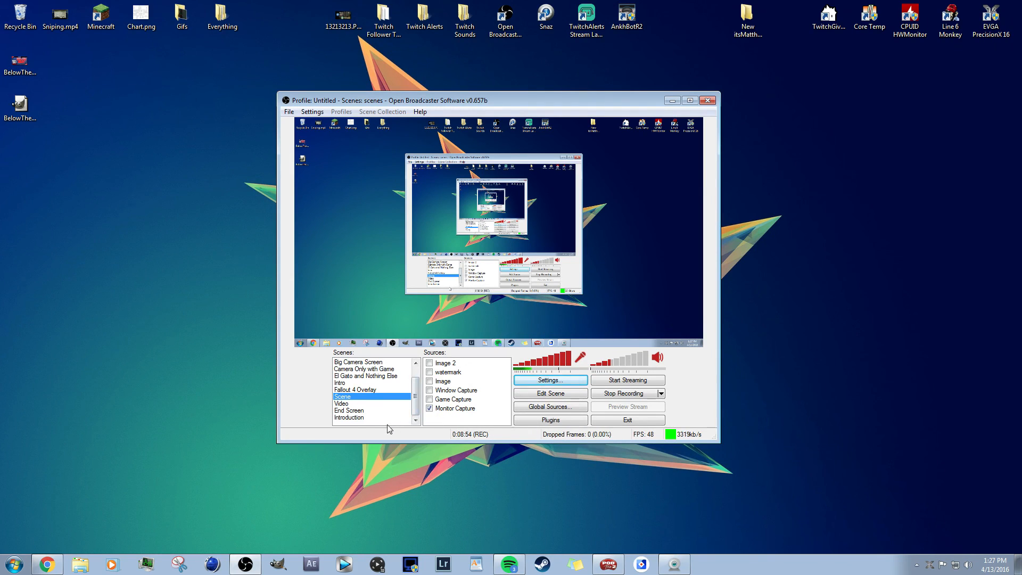
pyautogui.rightClick(352, 420)
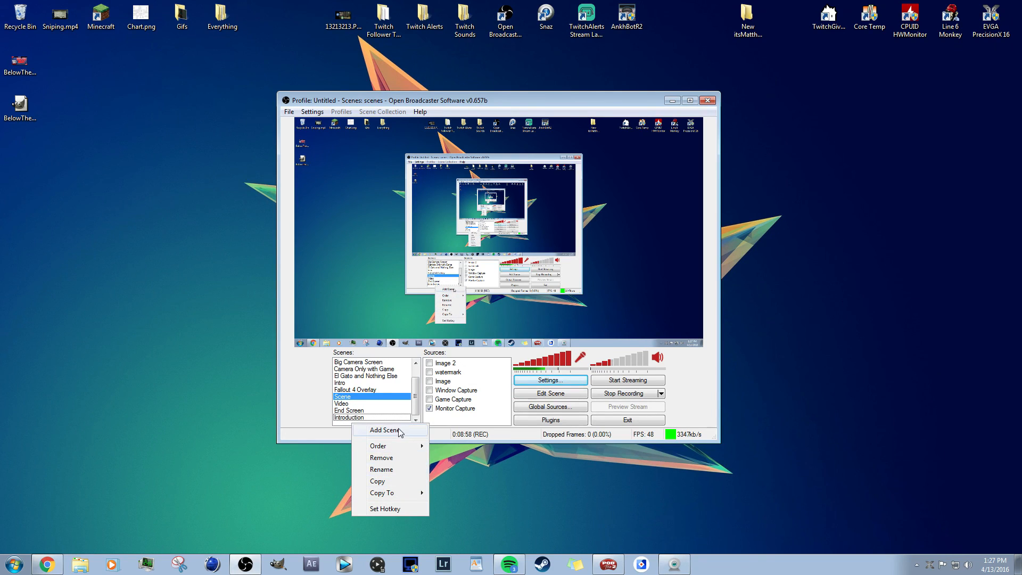
pyautogui.click(341, 400)
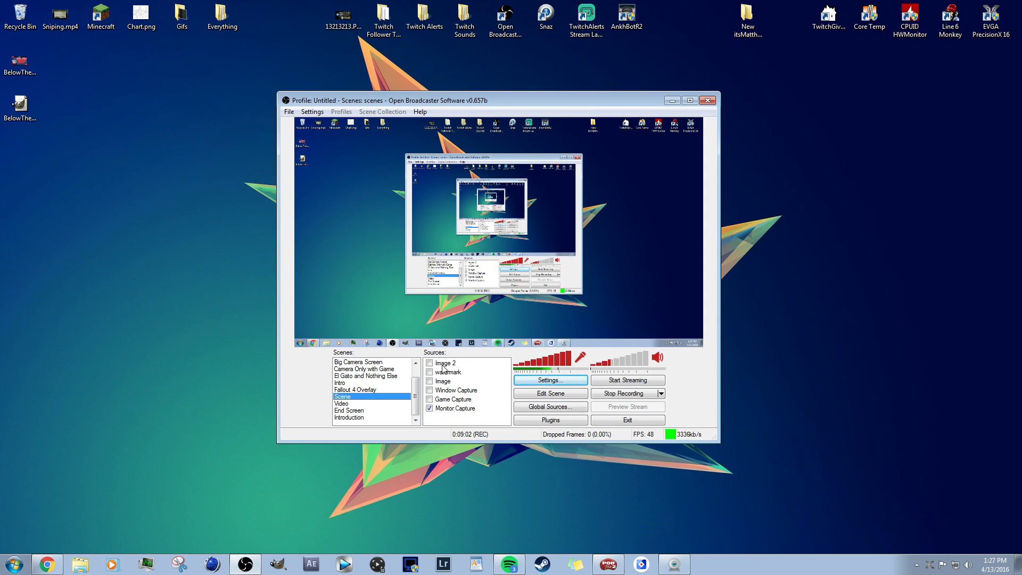
pyautogui.rightClick(441, 426)
pyautogui.moveTo(450, 429)
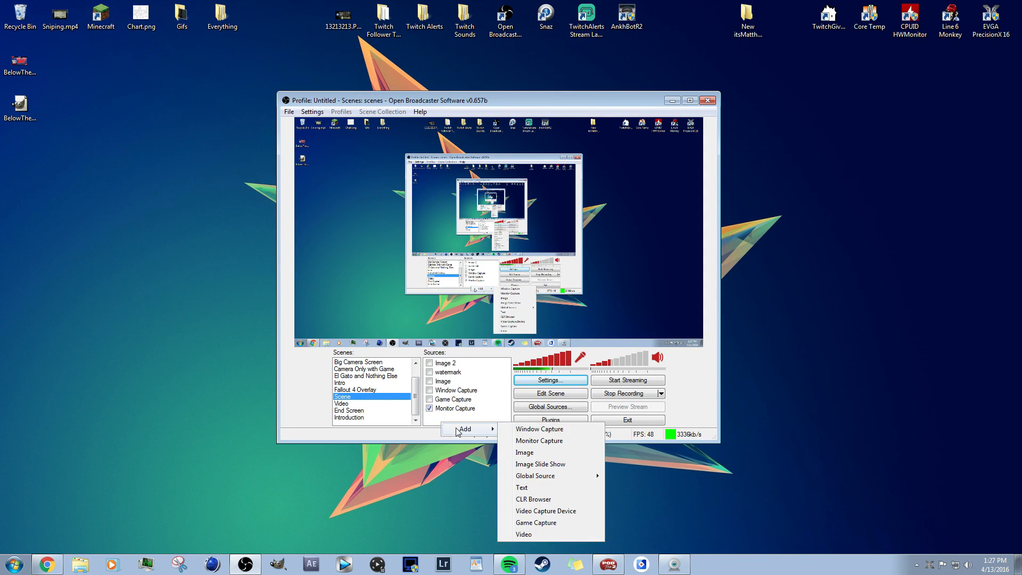
pyautogui.click(540, 524)
pyautogui.click(588, 300)
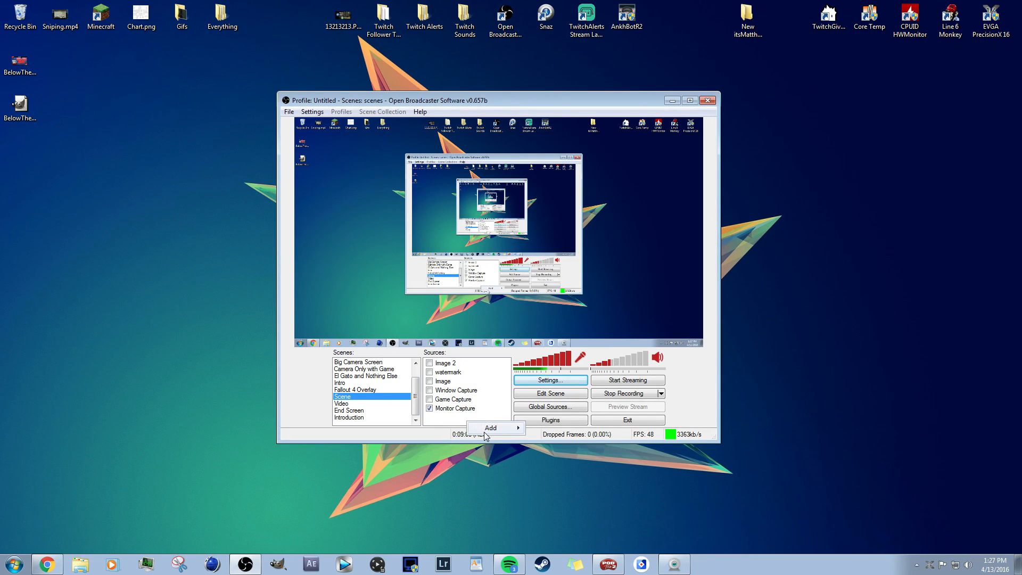
pyautogui.rightClick(468, 421)
pyautogui.moveTo(491, 428)
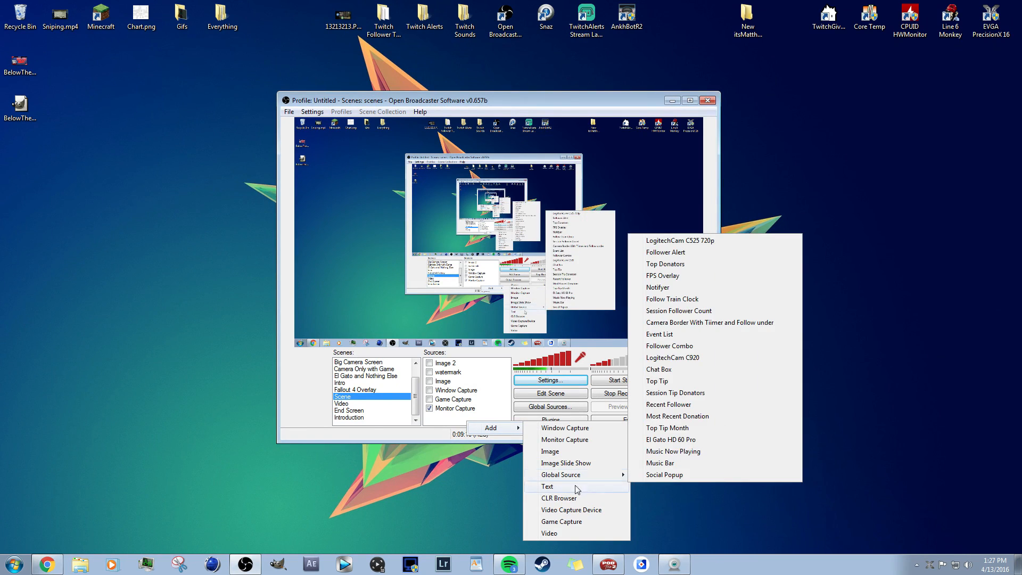
pyautogui.click(581, 510)
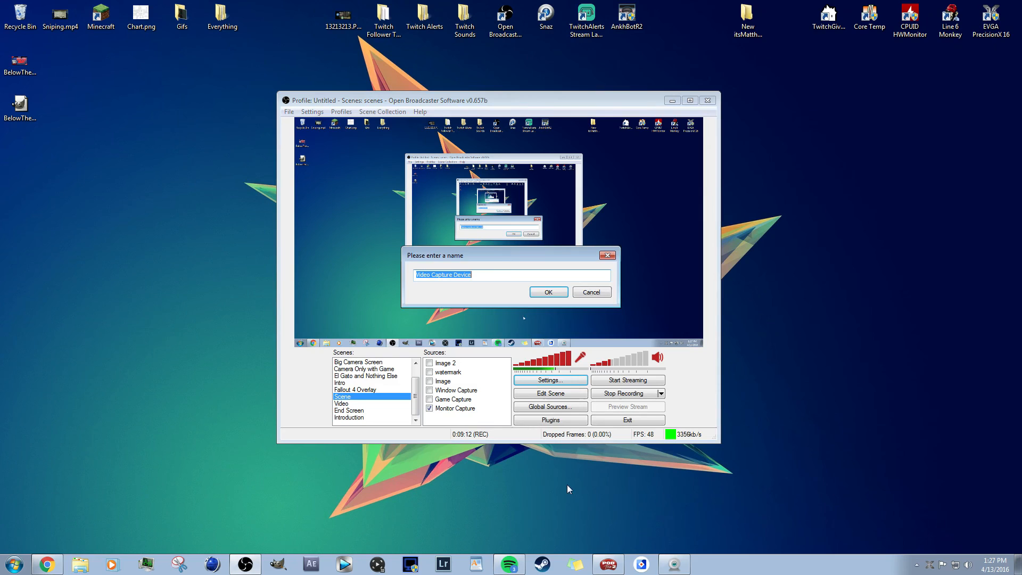
pyautogui.click(583, 293)
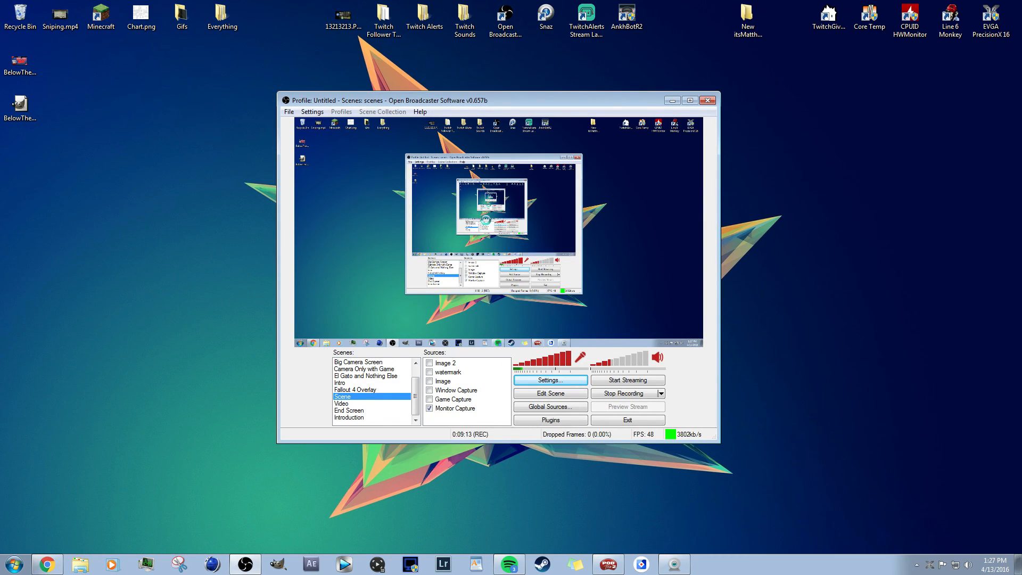
pyautogui.click(485, 153)
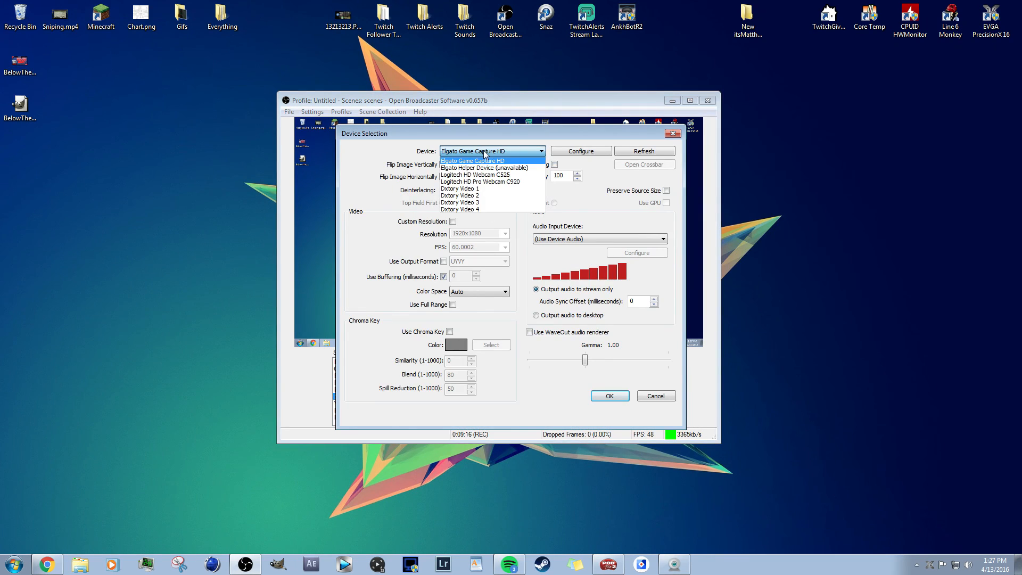
pyautogui.click(496, 177)
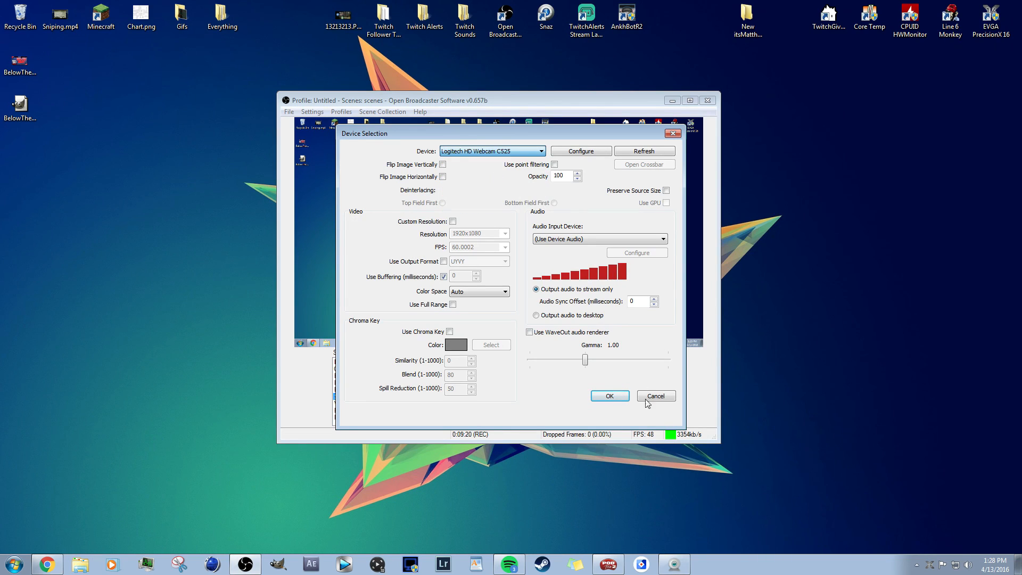
pyautogui.click(561, 320)
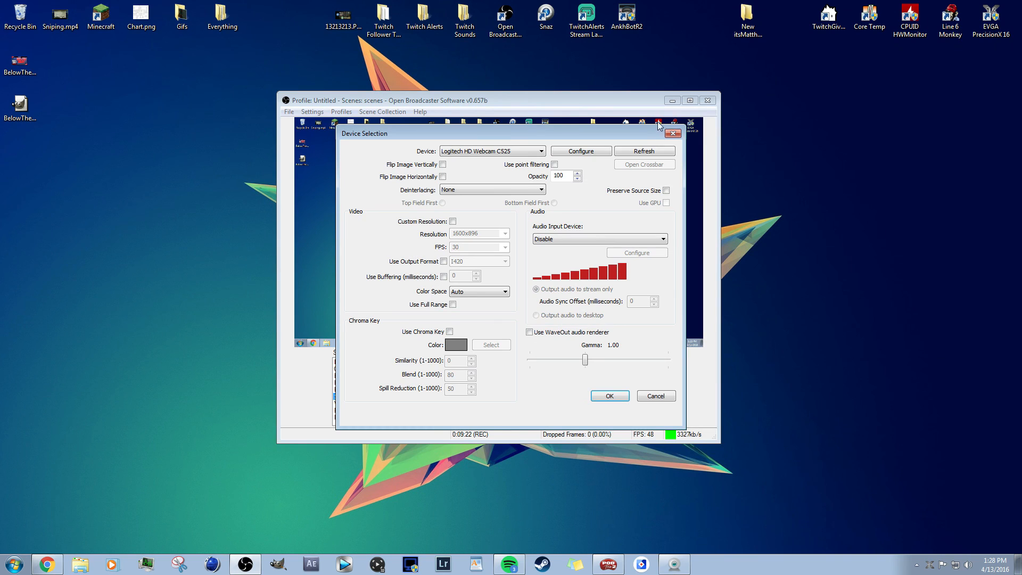
pyautogui.click(671, 134)
pyautogui.rightClick(461, 418)
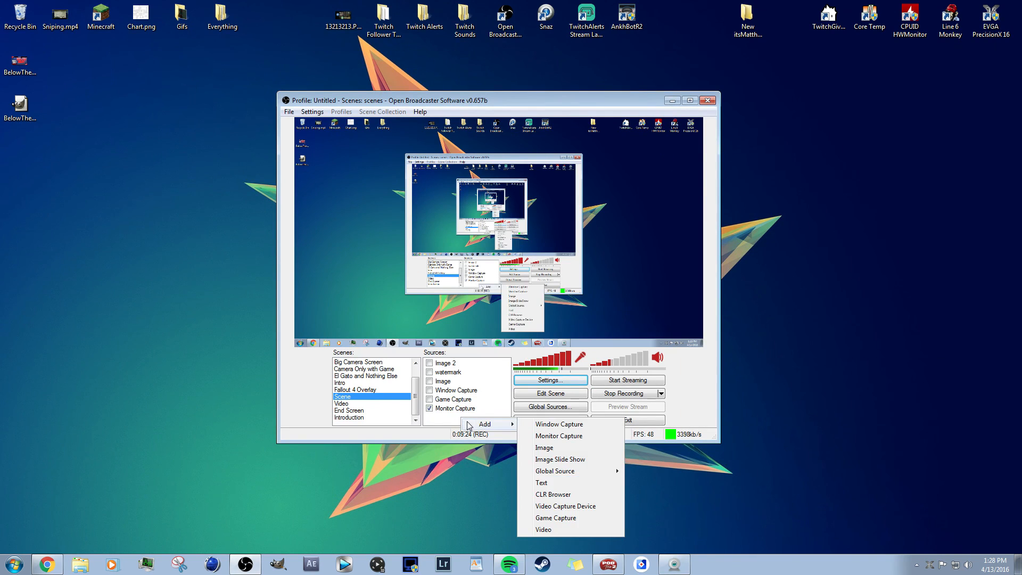
pyautogui.click(464, 418)
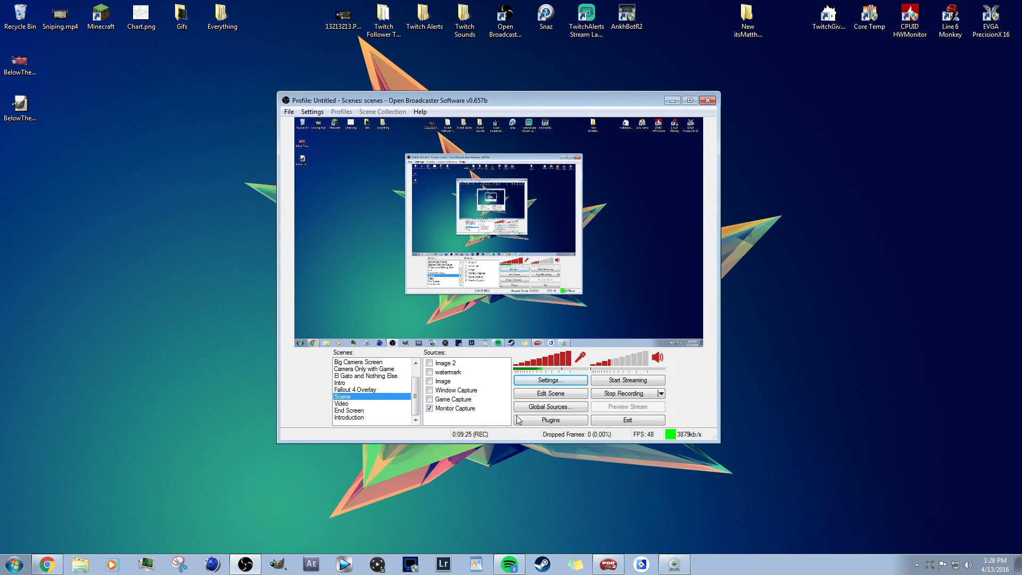
# Step: Review the list of global sources for reusable webcam and overlay entries, and close it
pyautogui.click(546, 407)
pyautogui.scroll(-3, 526, 331)
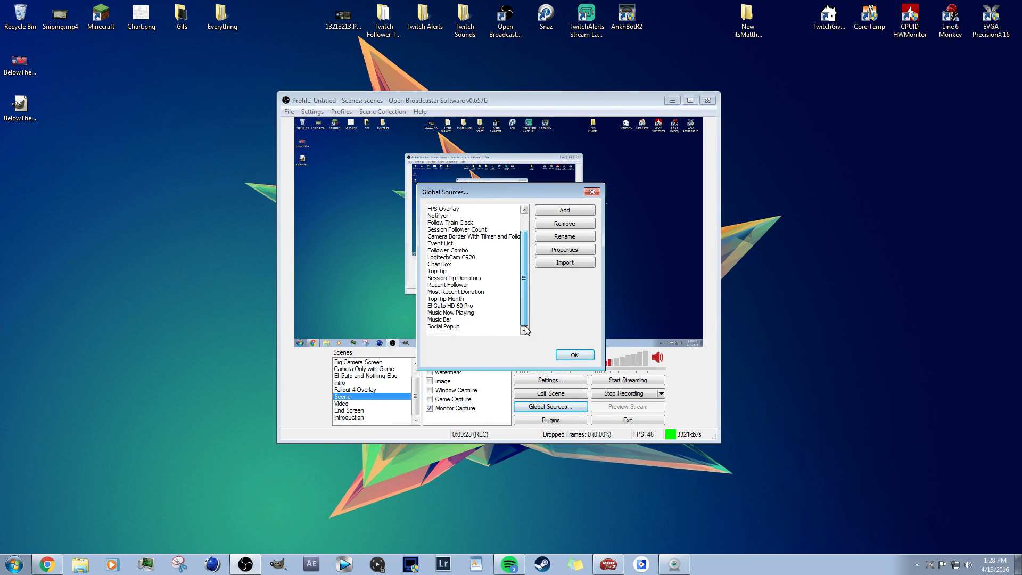
pyautogui.scroll(2, 511, 252)
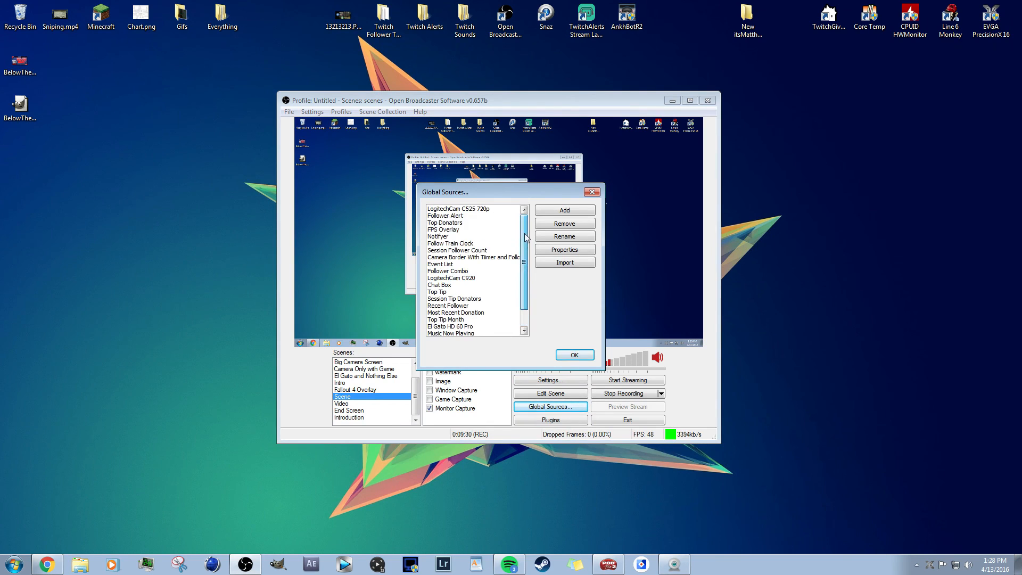
pyautogui.click(513, 209)
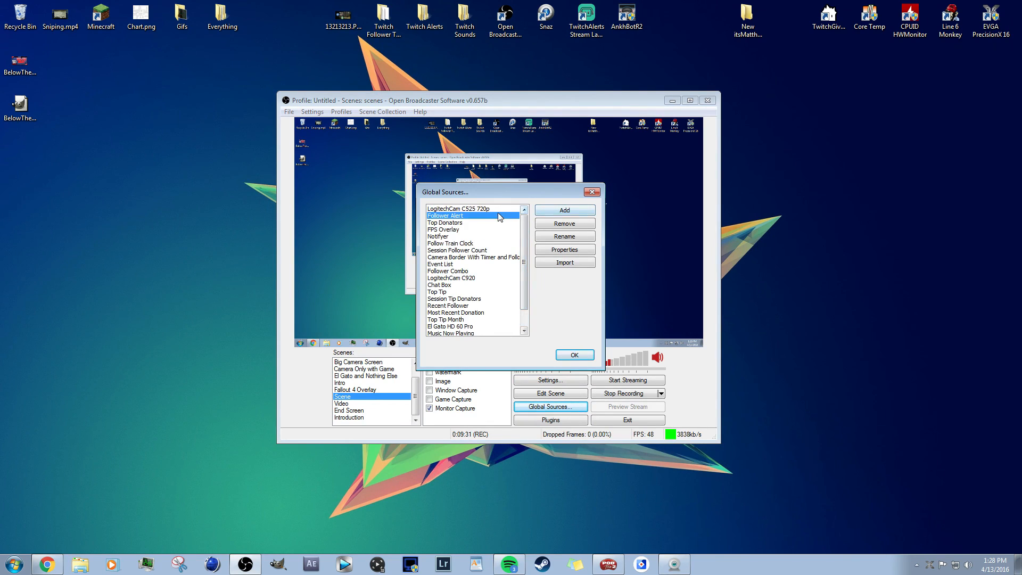
pyautogui.click(574, 355)
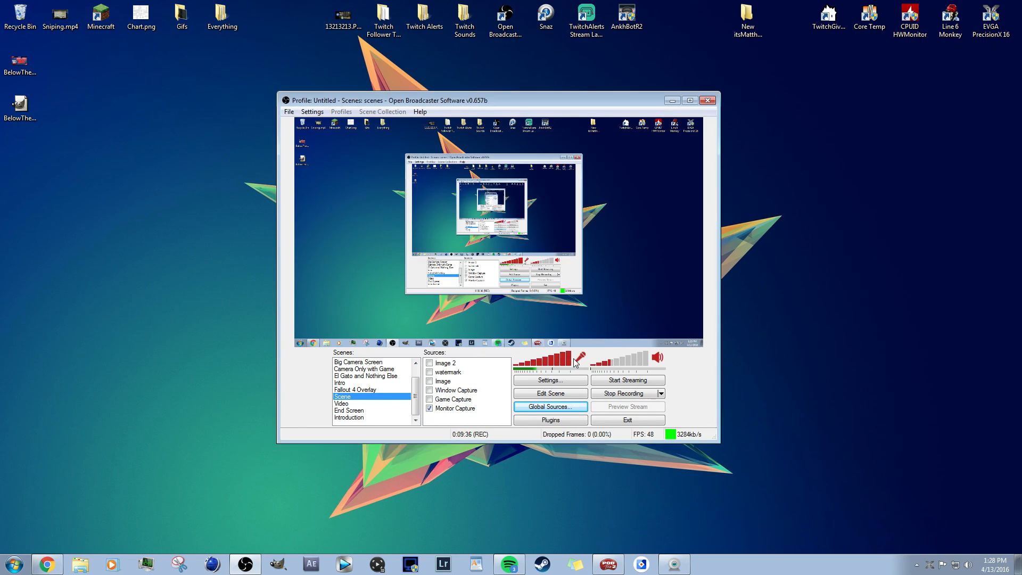
# Step: Add the existing global source LogitechCam C525 720p to the scene named Scene, keeping its suggested name
pyautogui.rightClick(471, 418)
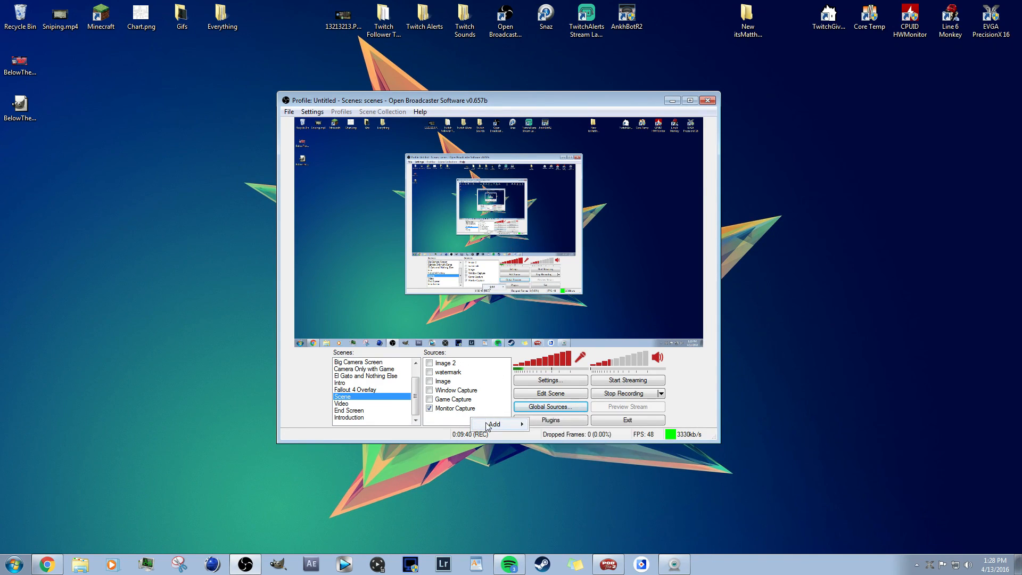
pyautogui.moveTo(488, 426)
pyautogui.moveTo(580, 471)
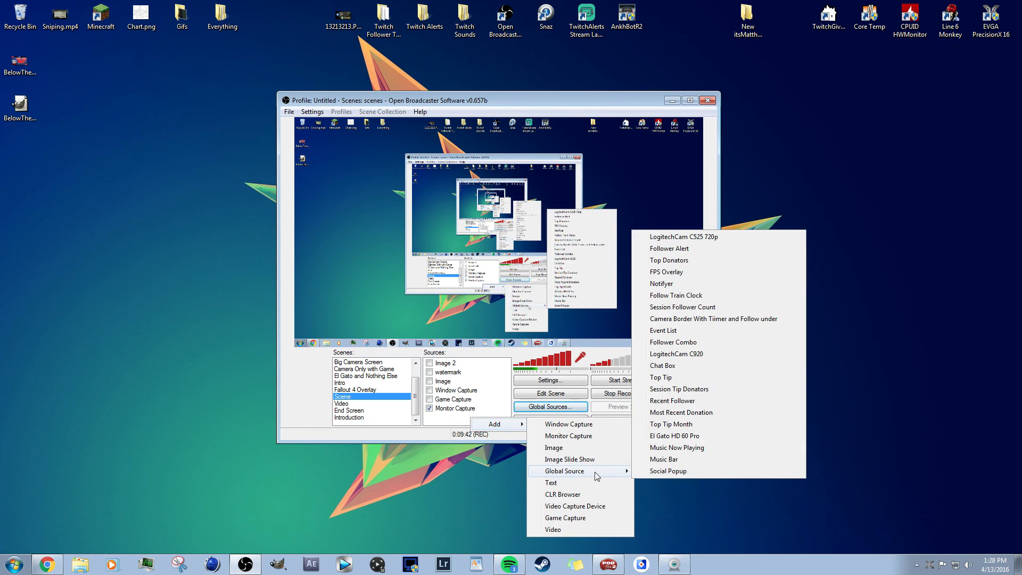
pyautogui.click(718, 239)
pyautogui.click(549, 292)
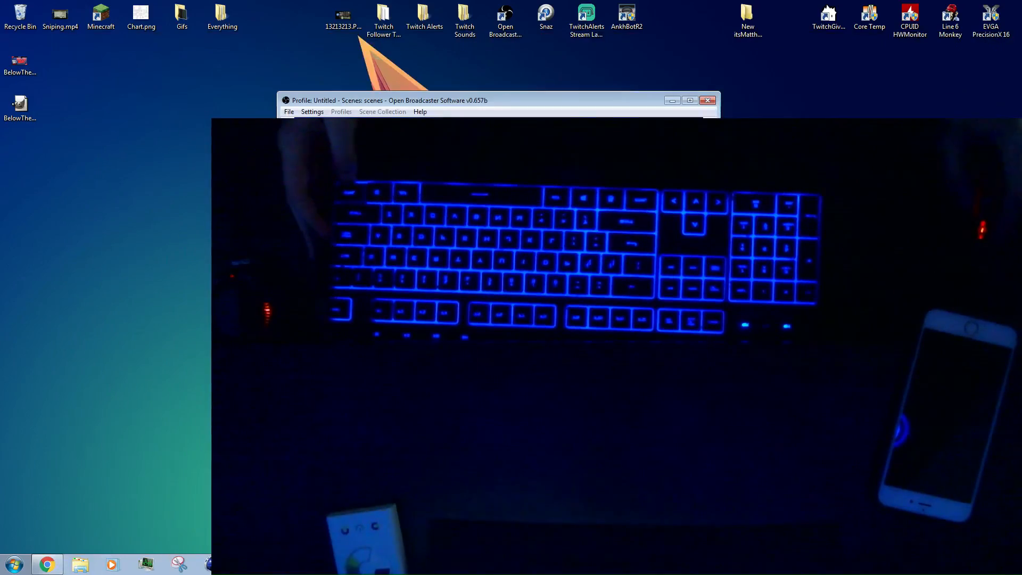
# Step: Crop the left side of the webcam source down to a narrow strip around the phone, and minimize the Logitech Webcam Controller
pyautogui.moveTo(379, 292); pyautogui.dragTo(645, 293)
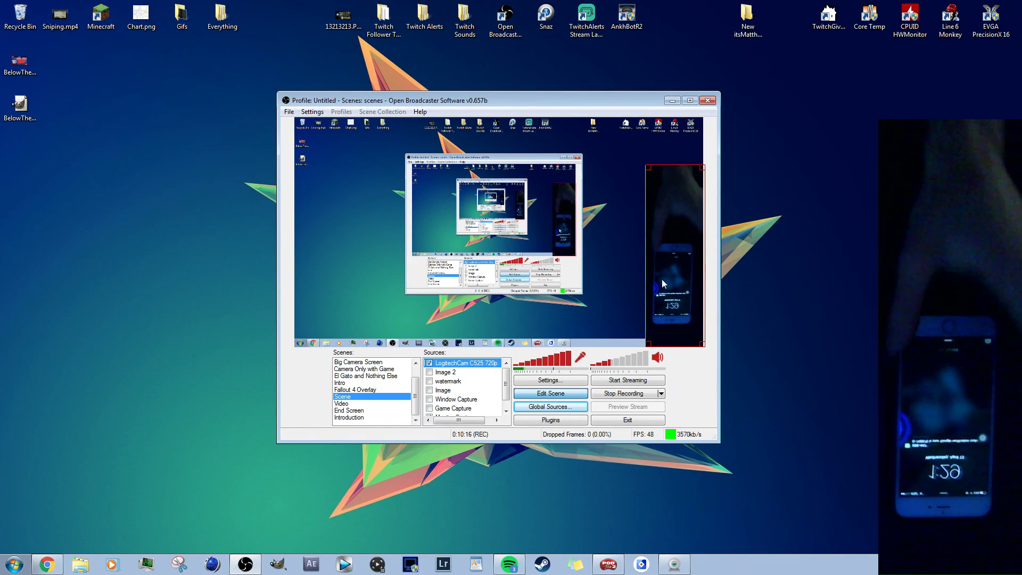
pyautogui.hotkey('alt', 'Tab')
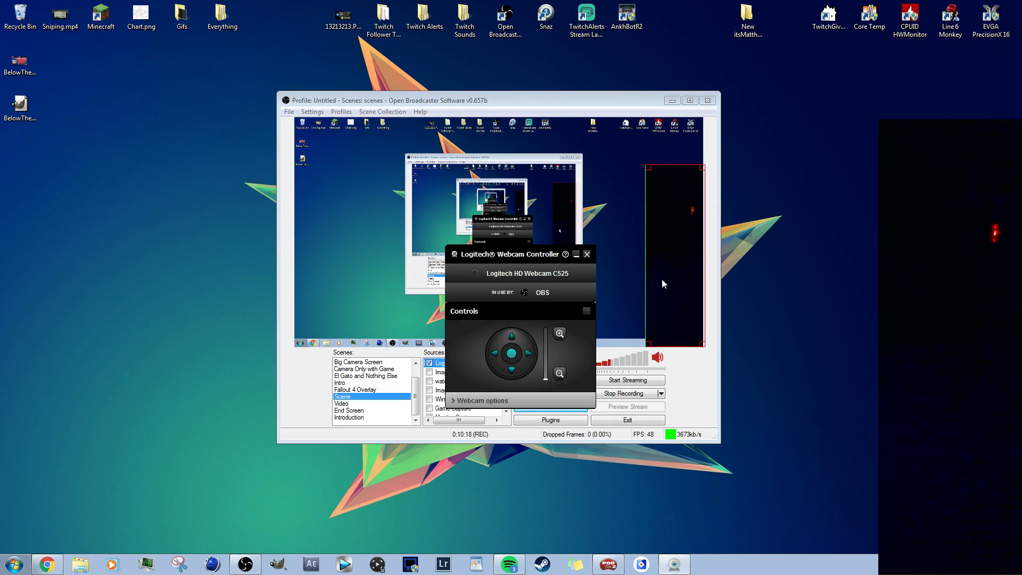
pyautogui.click(576, 254)
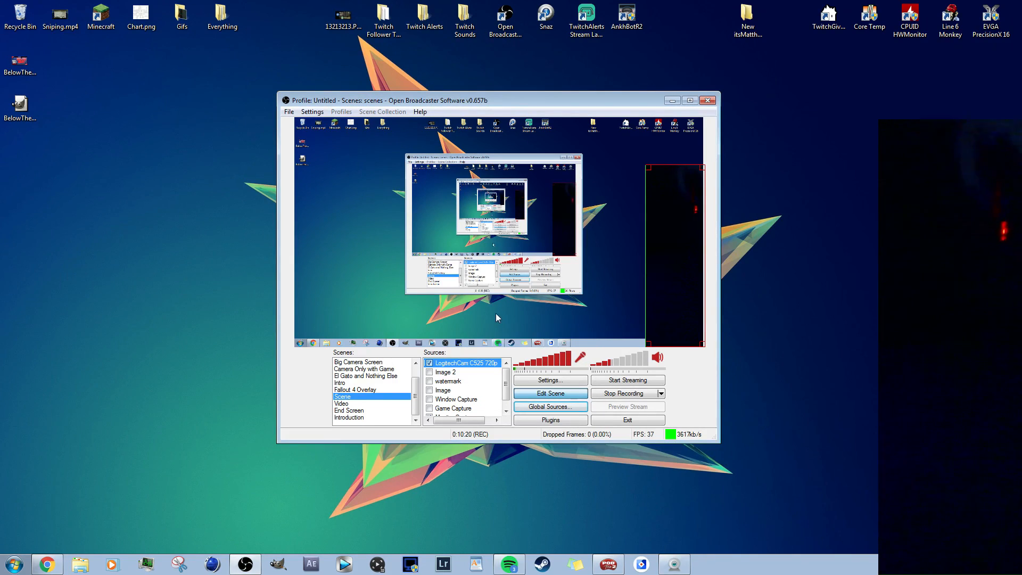